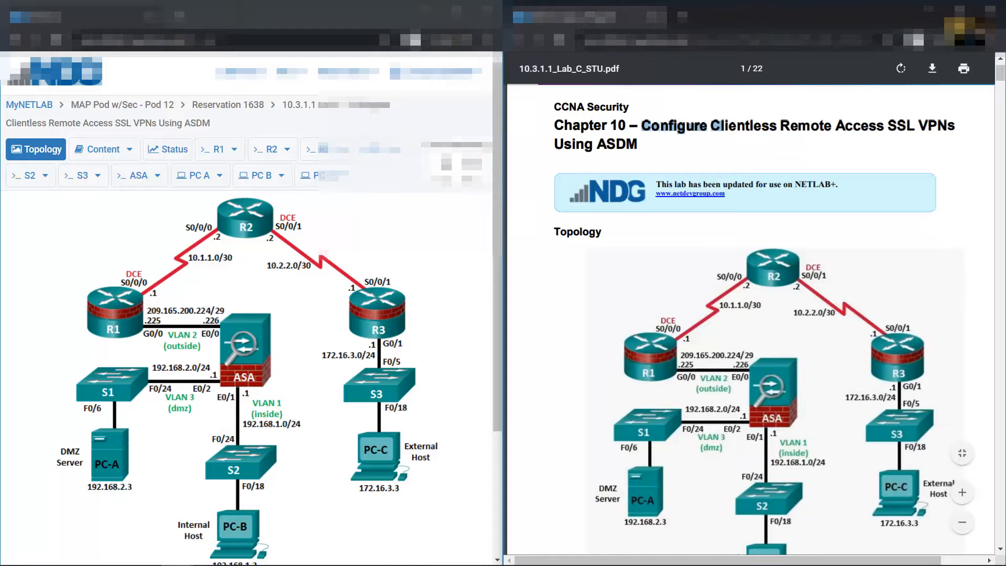
Read from the lab title past the Topology and IP Addressing Table, highlighting 'Clientless SSL VPN' on page 3
left_click_drag(725, 126, 638, 144)
scroll(668, 284, "down", 1)
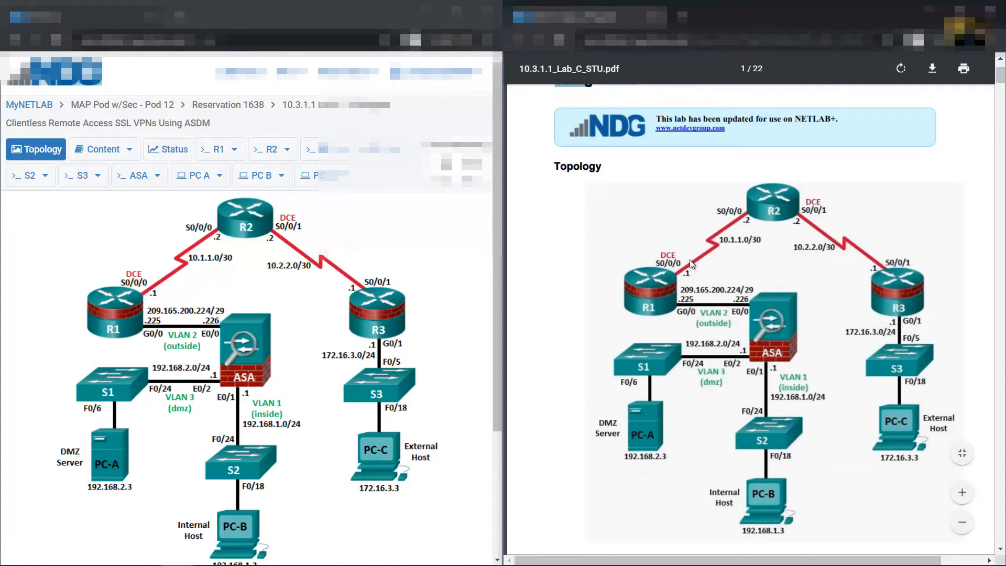
scroll(729, 263, "down", 10)
scroll(705, 267, "up", 2)
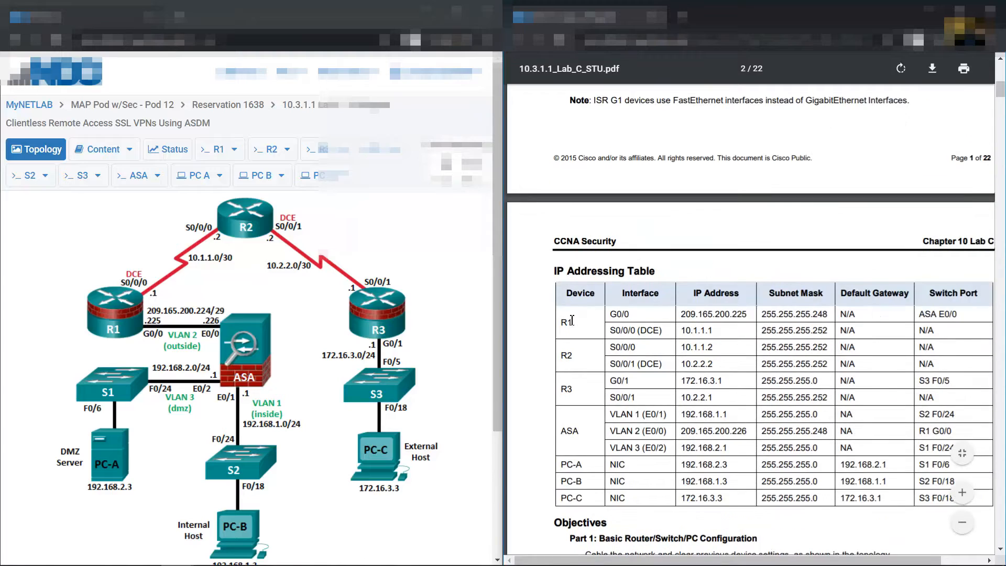
left_click_drag(561, 271, 952, 502)
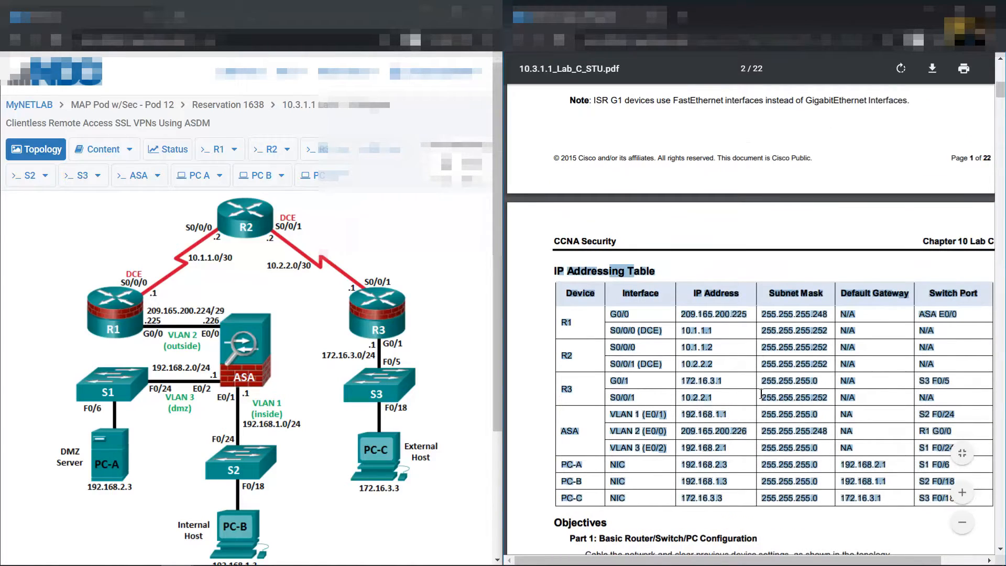
scroll(761, 393, "down", 12)
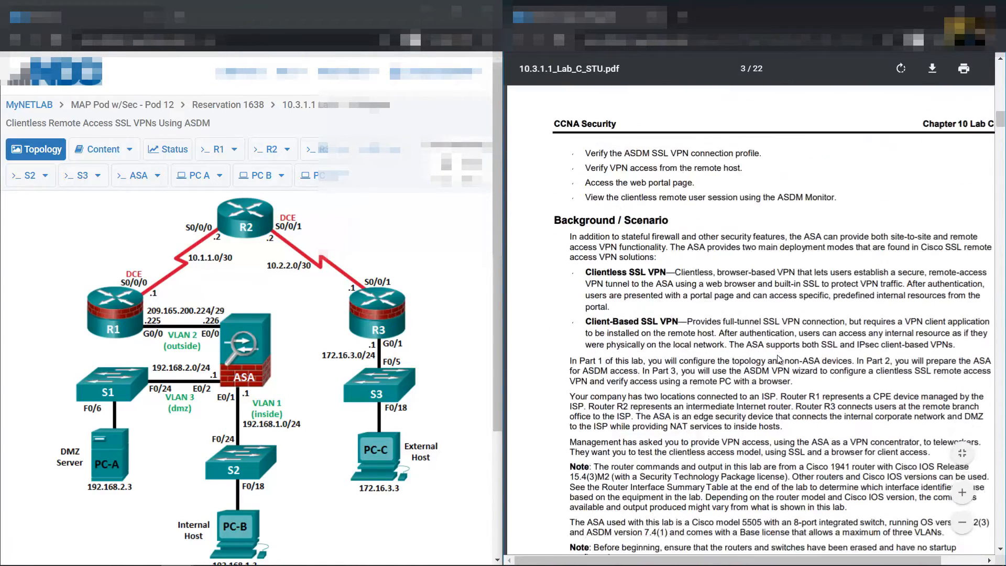
scroll(779, 359, "down", 4)
scroll(781, 357, "up", 3)
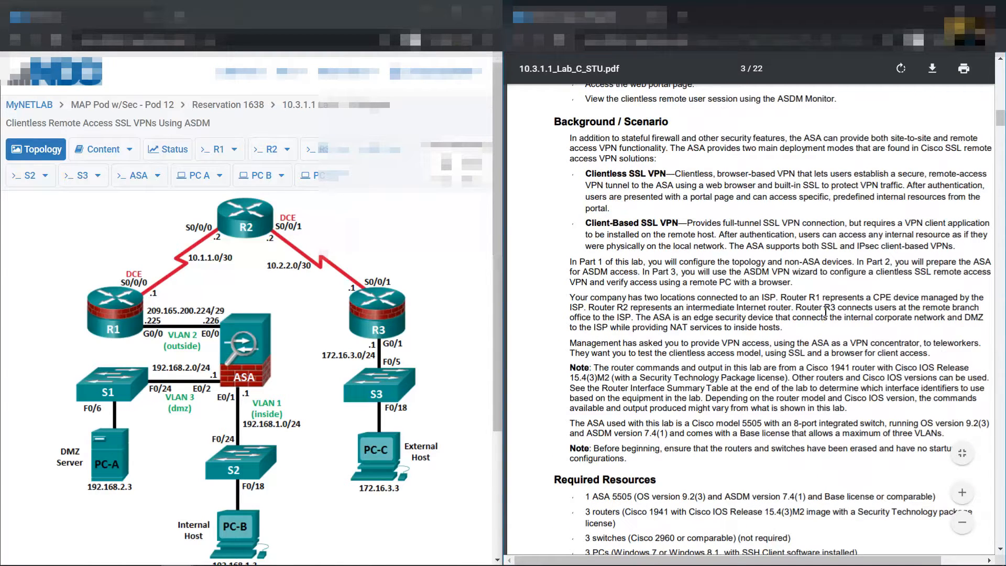
scroll(807, 304, "up", 1)
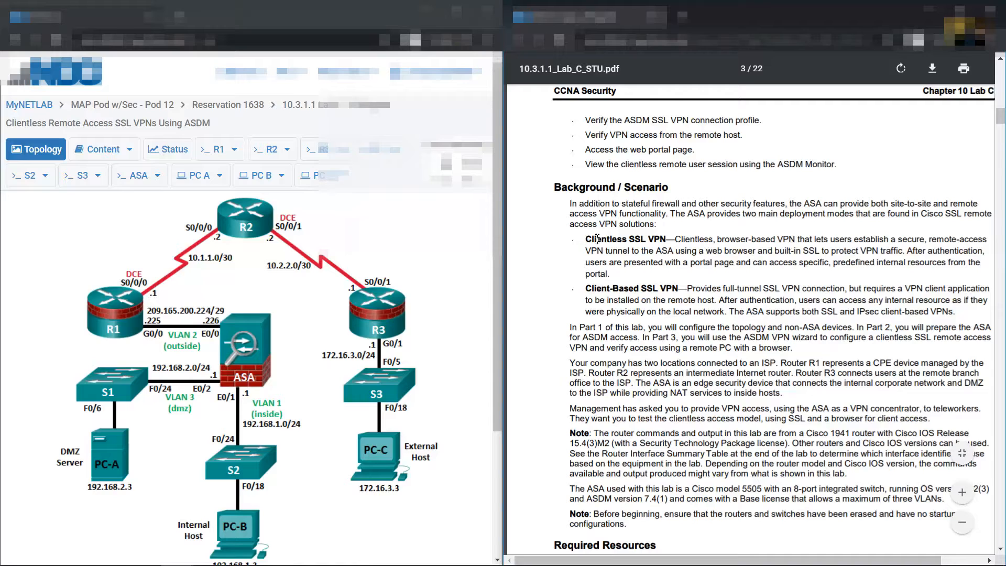
left_click_drag(586, 240, 603, 275)
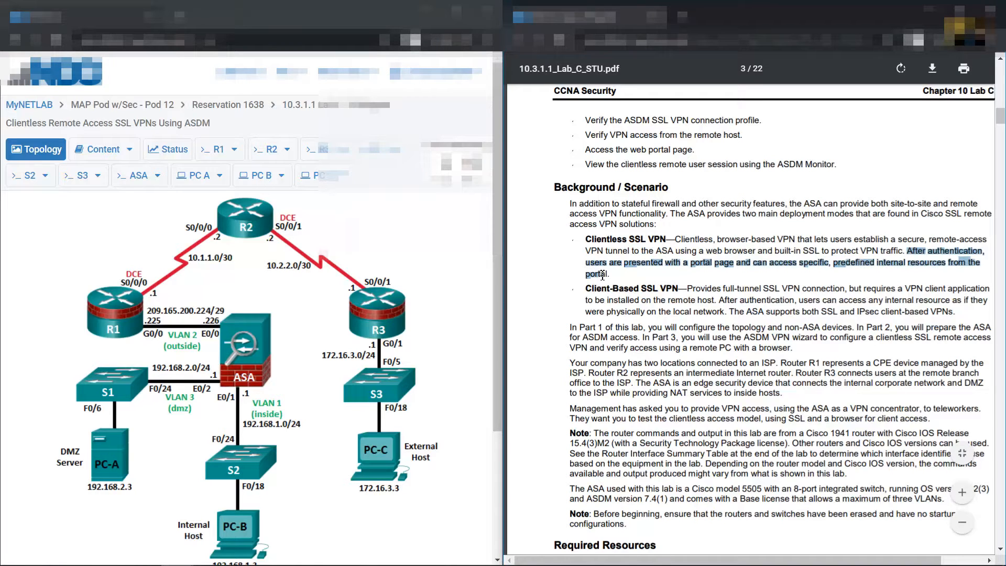
Highlight the Client-Based SSL VPN description, then scroll to Part 1 on page 4
left_click(713, 276)
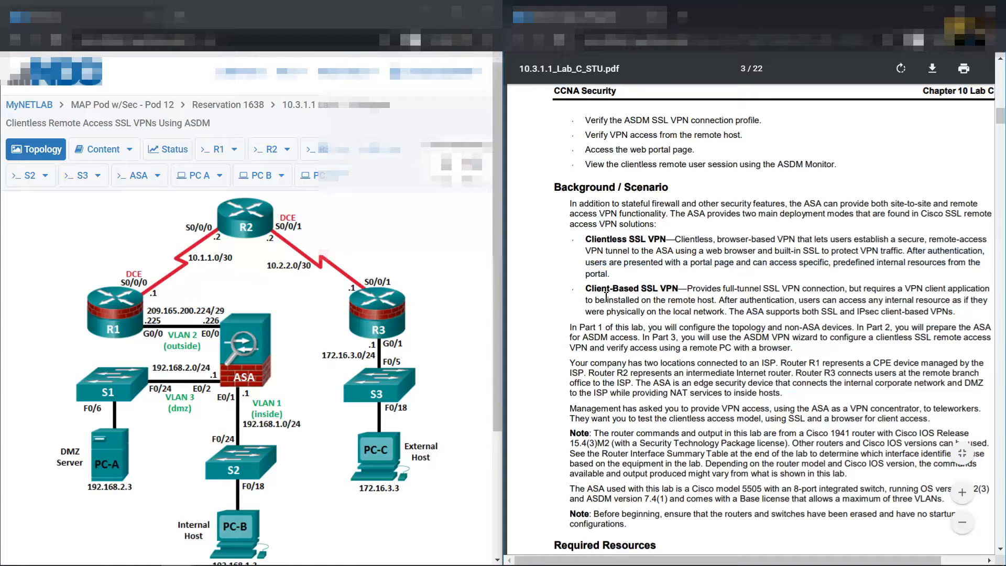
left_click_drag(585, 292, 955, 311)
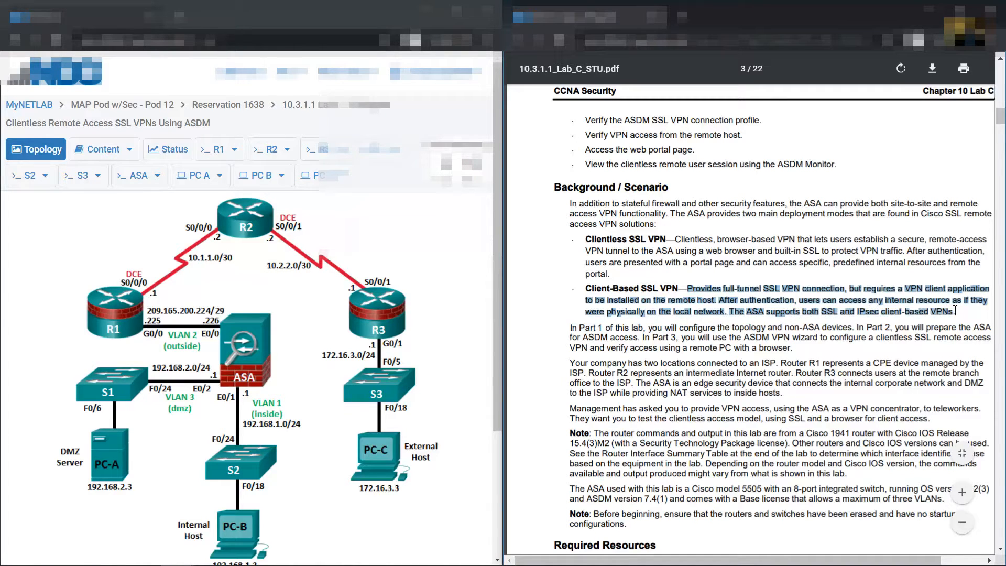
scroll(745, 257, "down", 4)
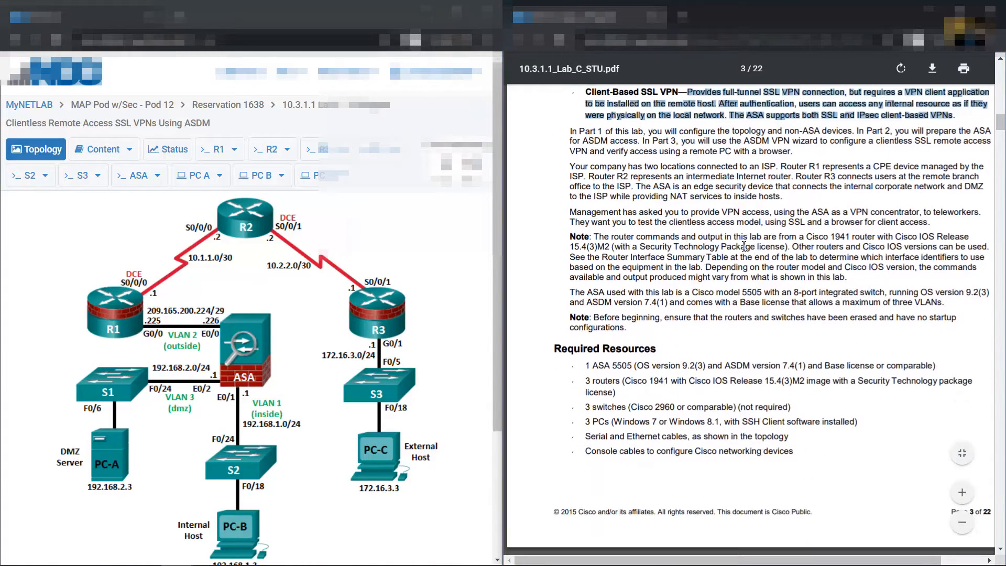
scroll(744, 257, "down", 8)
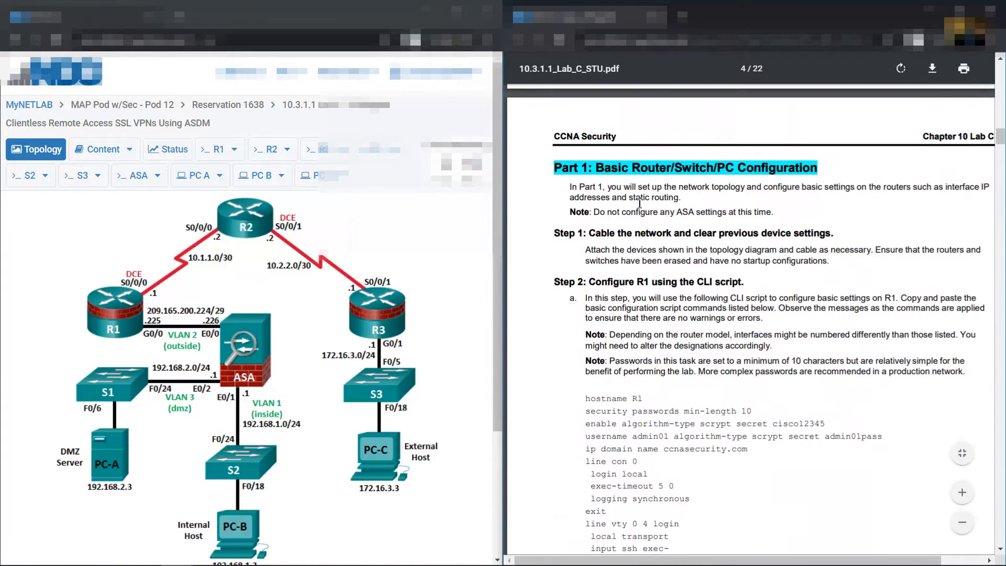
Highlight the Part 1 and Step 2 headings and show the full R1 script ending with ip route
left_click_drag(601, 166, 812, 172)
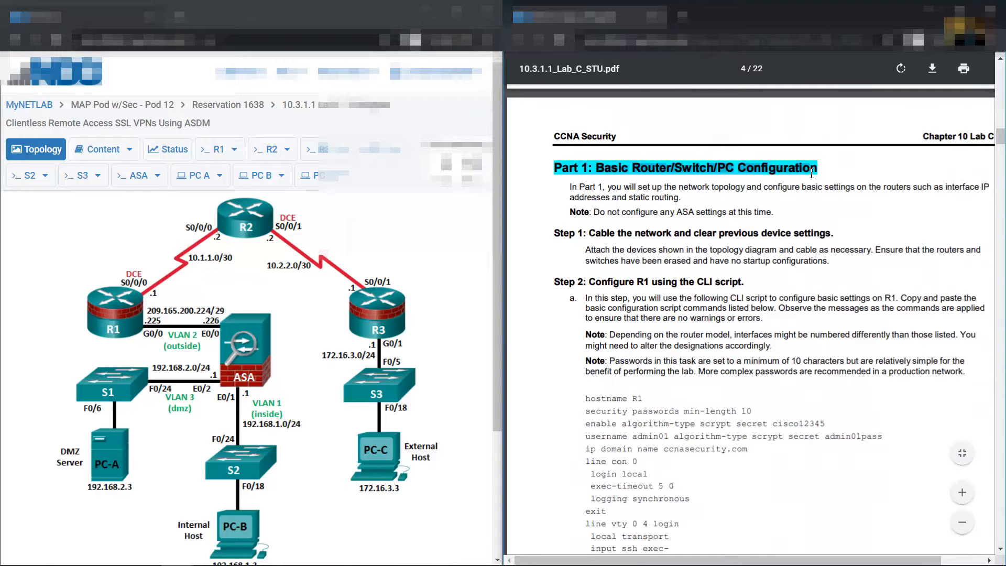
scroll(791, 180, "down", 4)
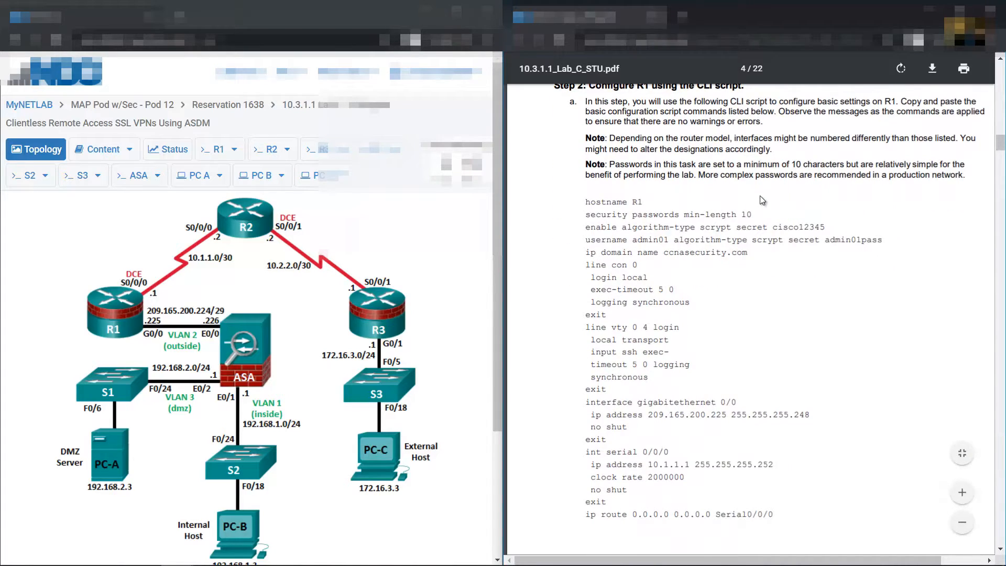
scroll(760, 196, "up", 1)
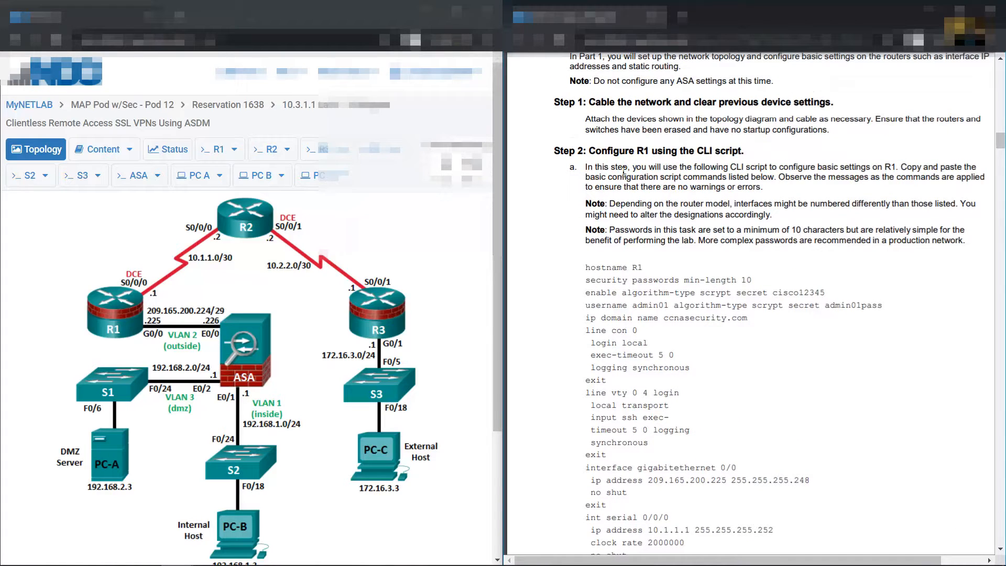
left_click_drag(598, 152, 744, 154)
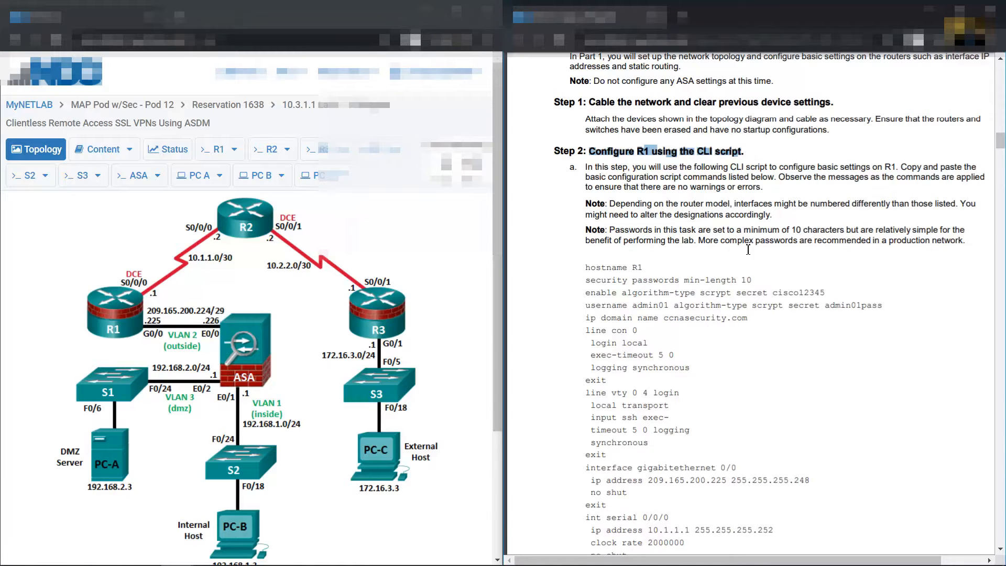
scroll(748, 250, "down", 3)
scroll(665, 231, "down", 10)
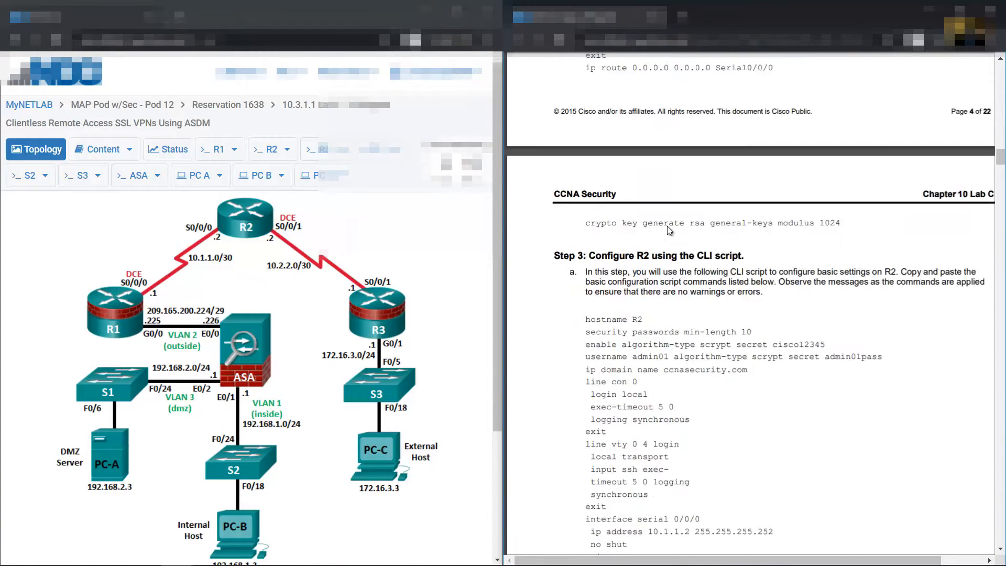
scroll(670, 231, "up", 9)
scroll(669, 230, "up", 3)
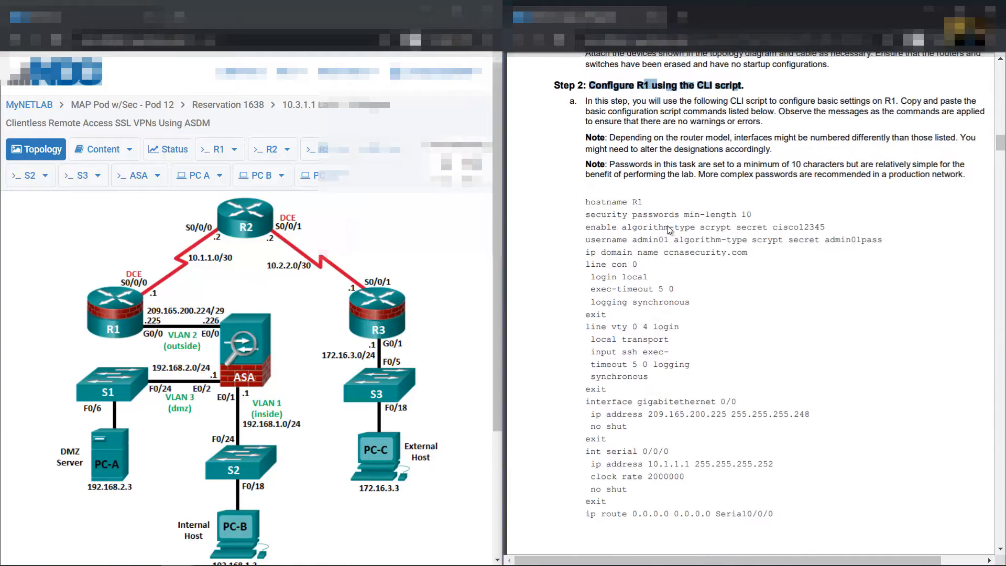
On R1's console, enter privileged mode and page through show run
left_click(218, 149)
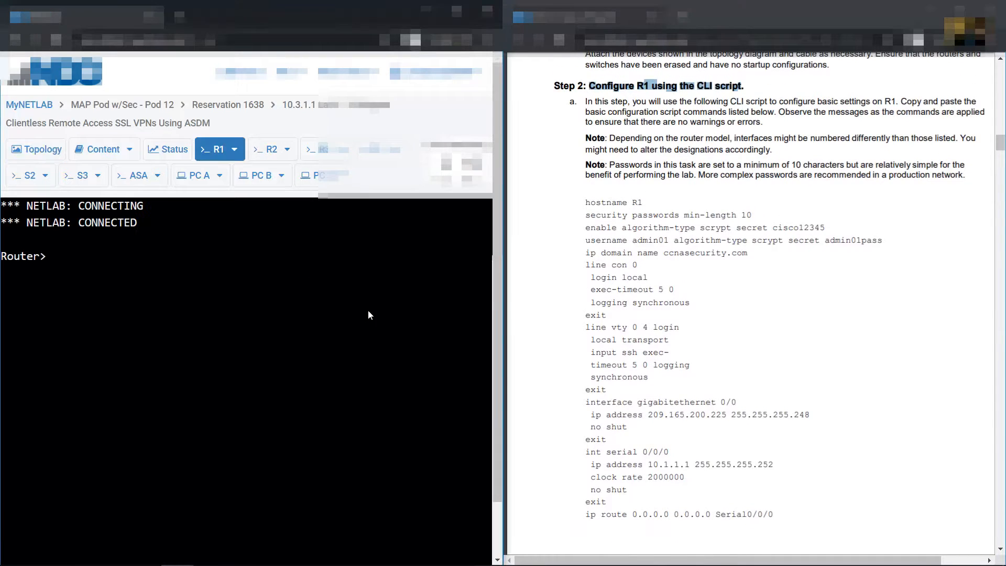
type("en")
key("Return")
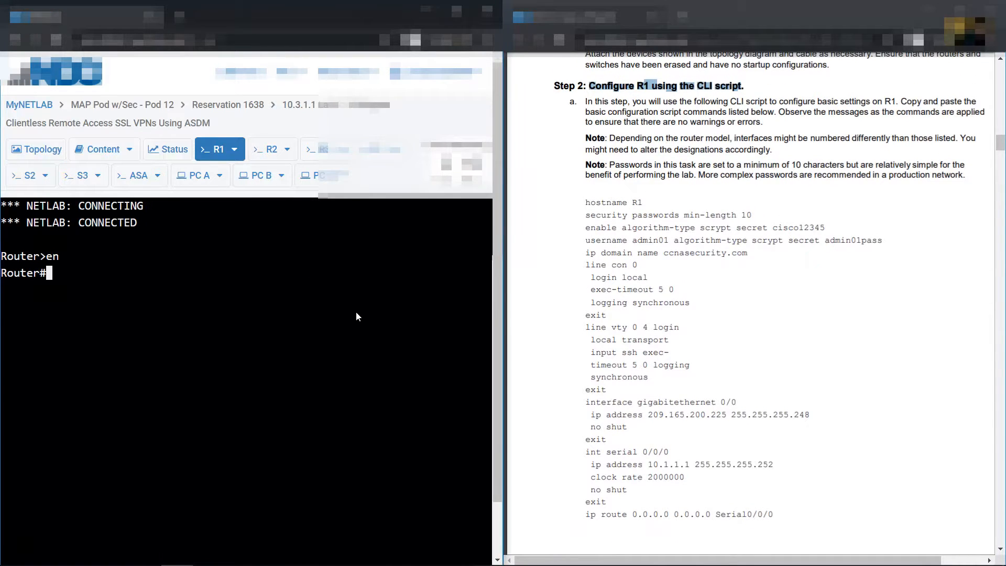
type("show run")
key("Return")
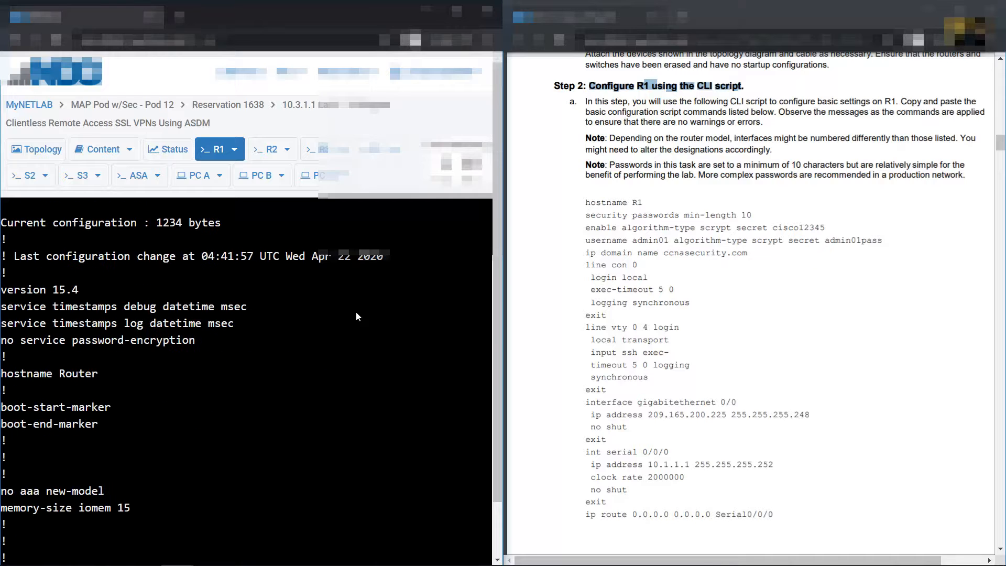
key("space")
key("space")
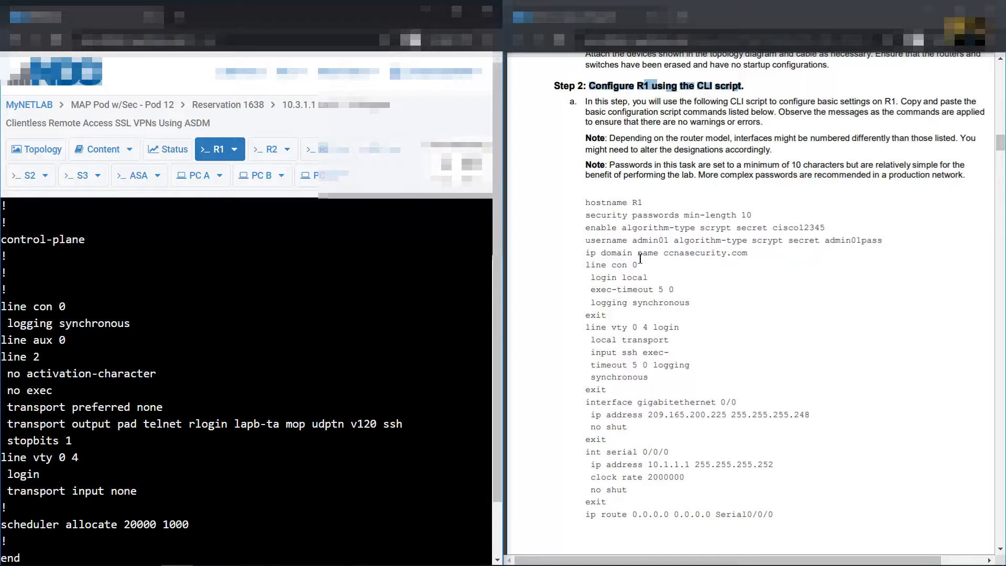
Copy R1's CLI script from the handout and place a blank Notepad window on the left
left_click_drag(588, 204, 787, 529)
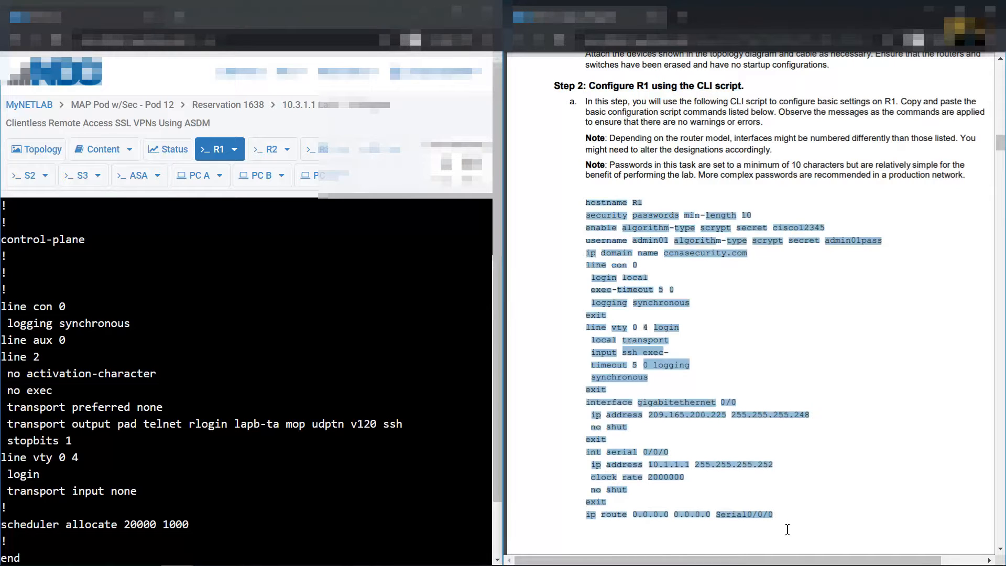
right_click(656, 238)
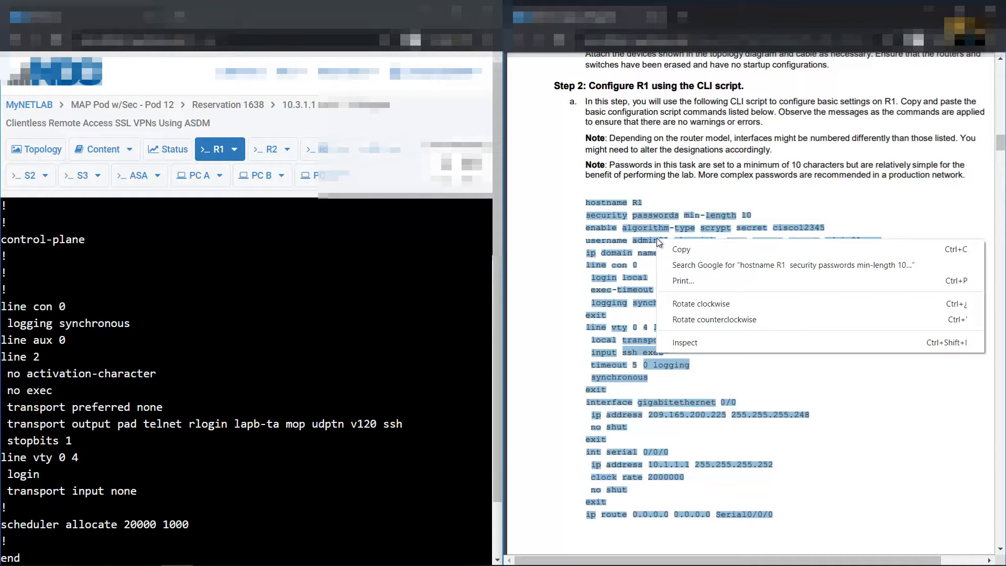
left_click(672, 248)
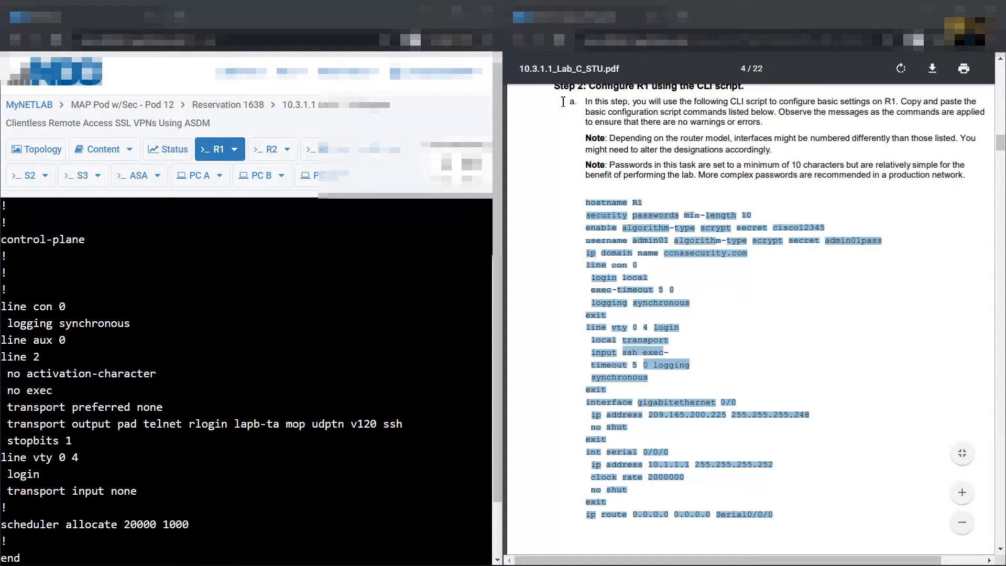
key("alt+Tab")
left_click_drag(598, 54, 286, 71)
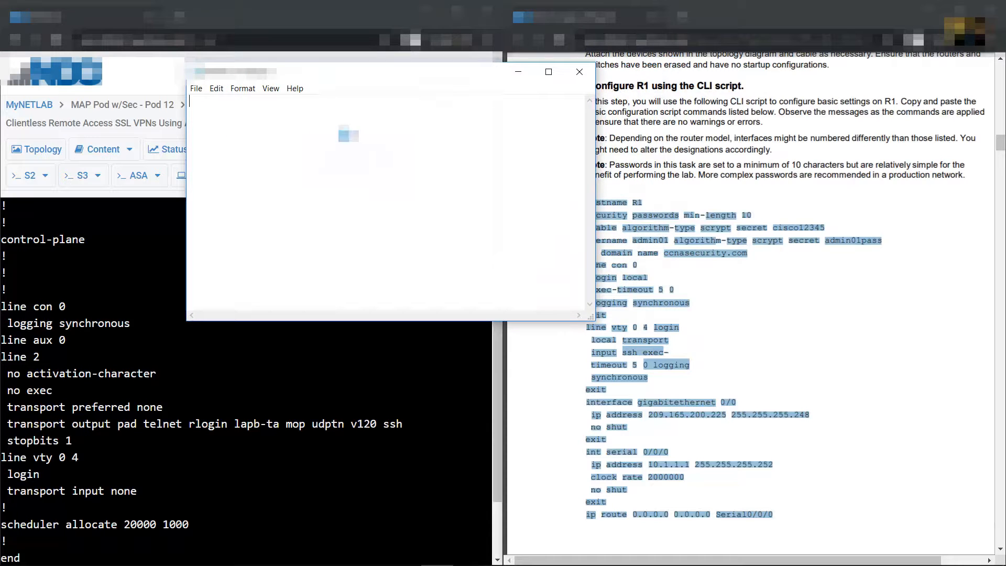
Paste the R1 script into Notepad, resize the window, and add a blank line above hostname R1
key("ctrl+v")
double_click(480, 324)
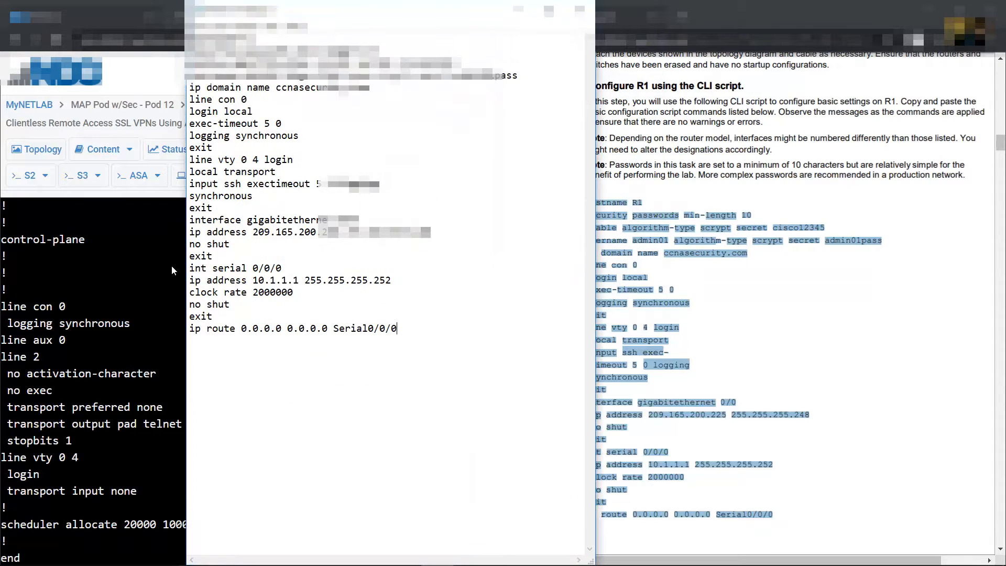
double_click(370, 17)
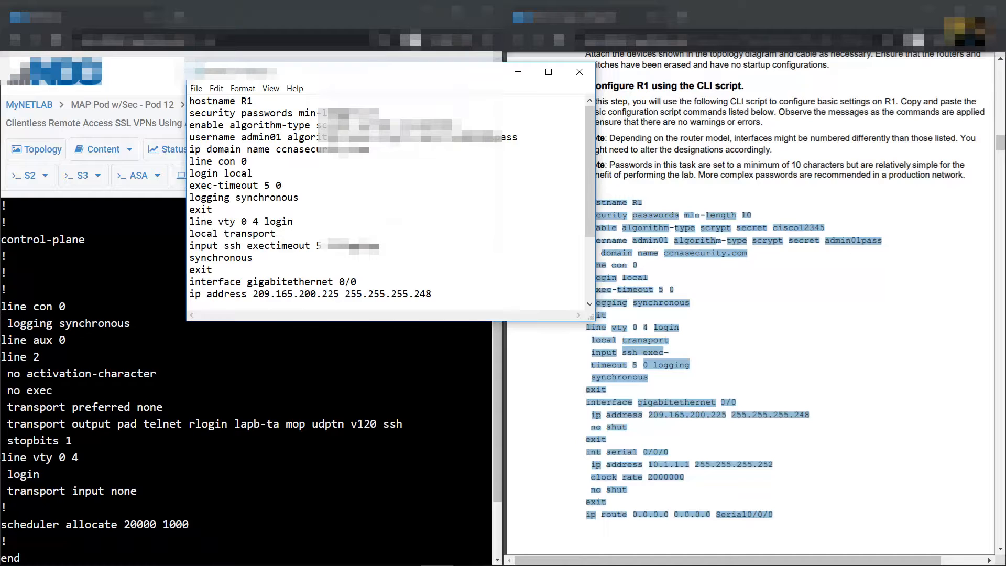
left_click_drag(304, 324, 294, 535)
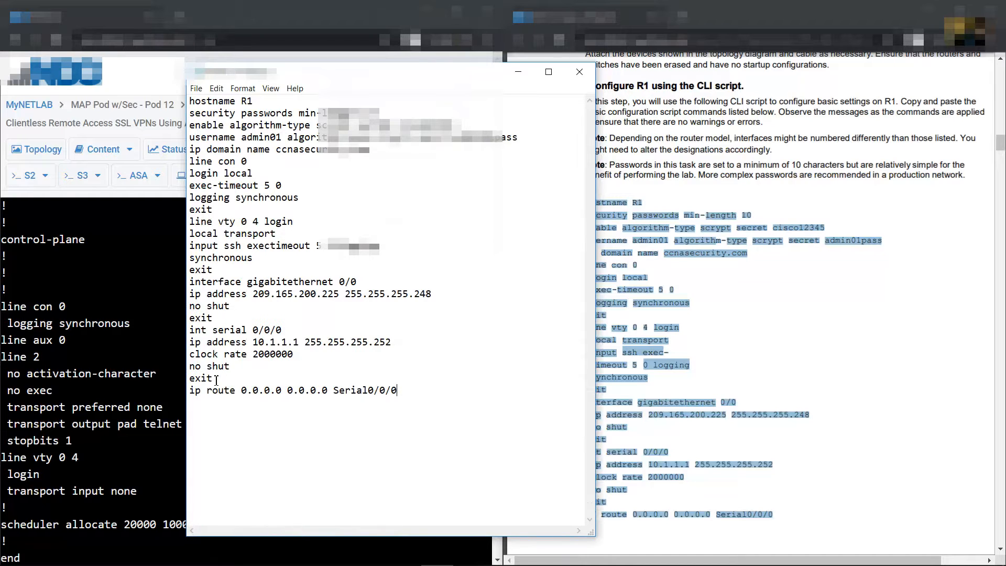
left_click_drag(179, 297, 89, 297)
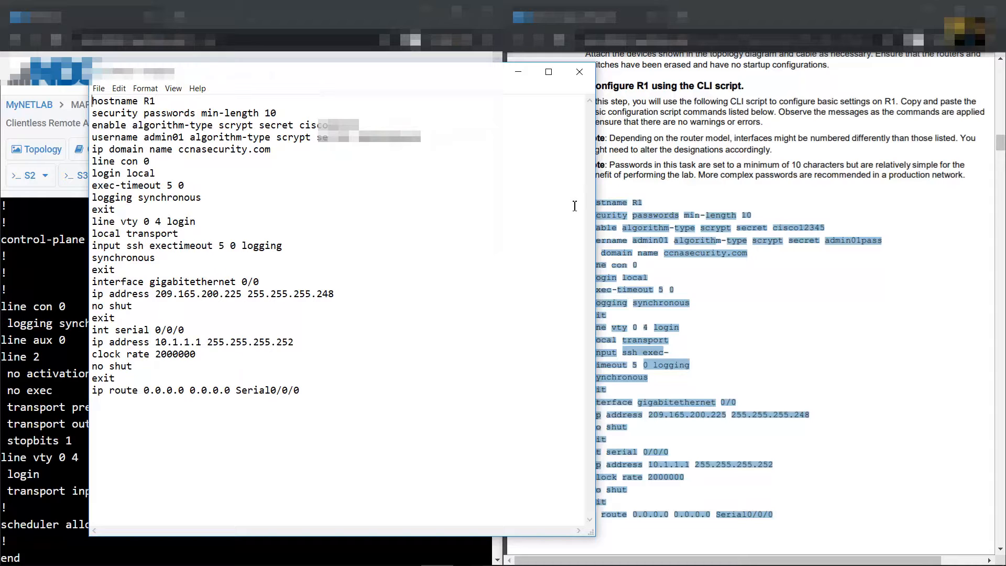
key("Return")
key("Return")
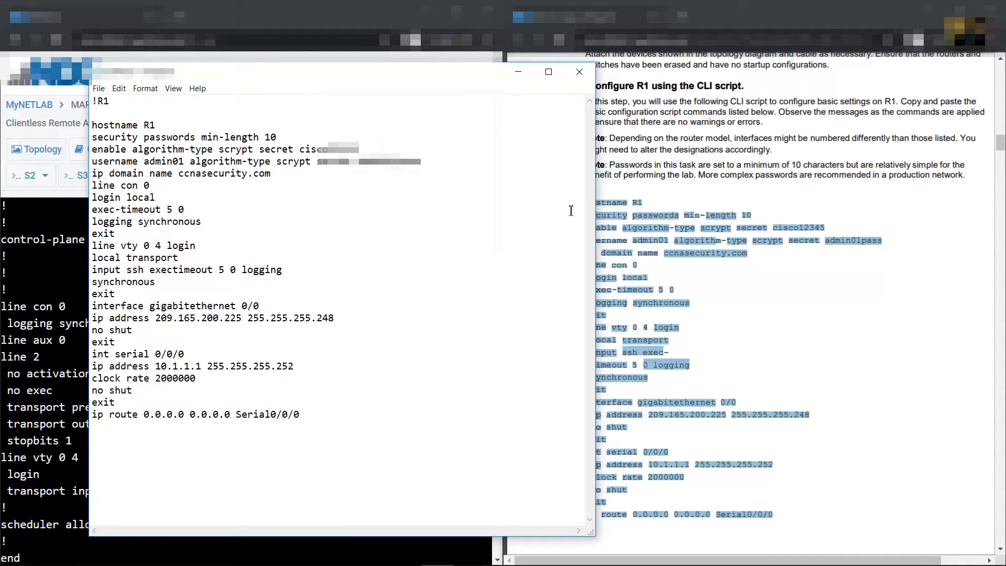
Append 'crypto key generate rsa general-keys modulus 1024' from the PDF as the script's last line
left_click(796, 299)
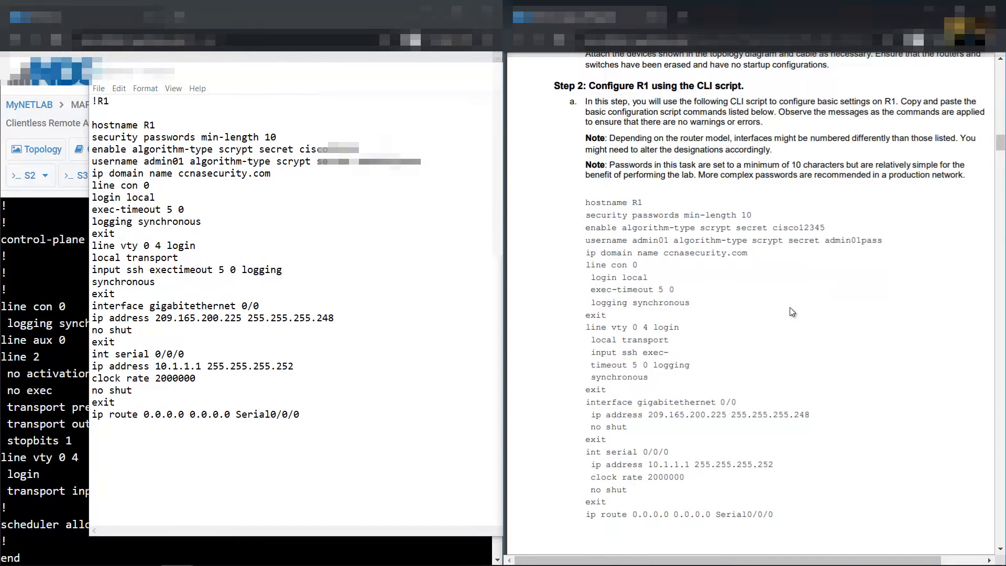
scroll(796, 300, "down", 8)
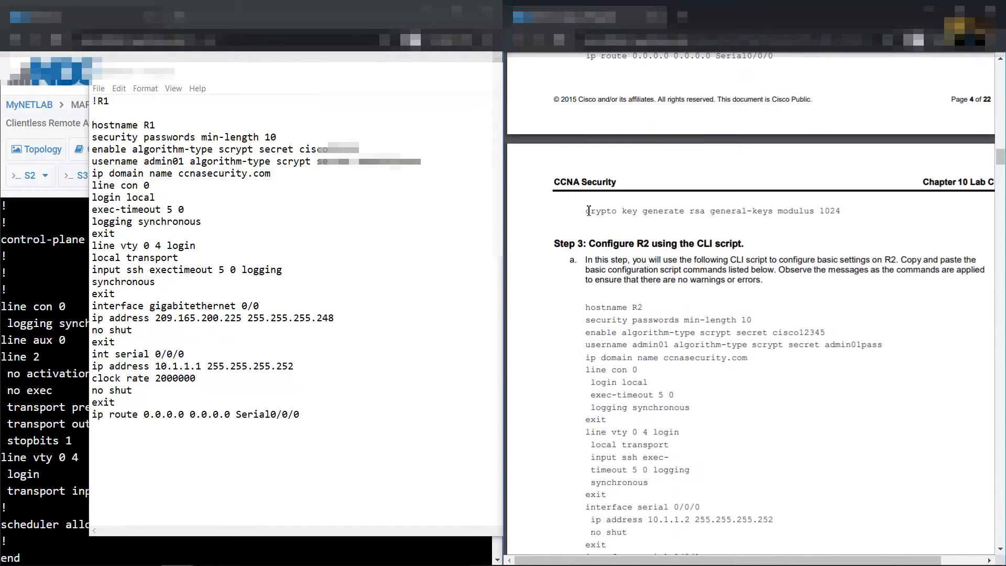
left_click_drag(587, 210, 842, 211)
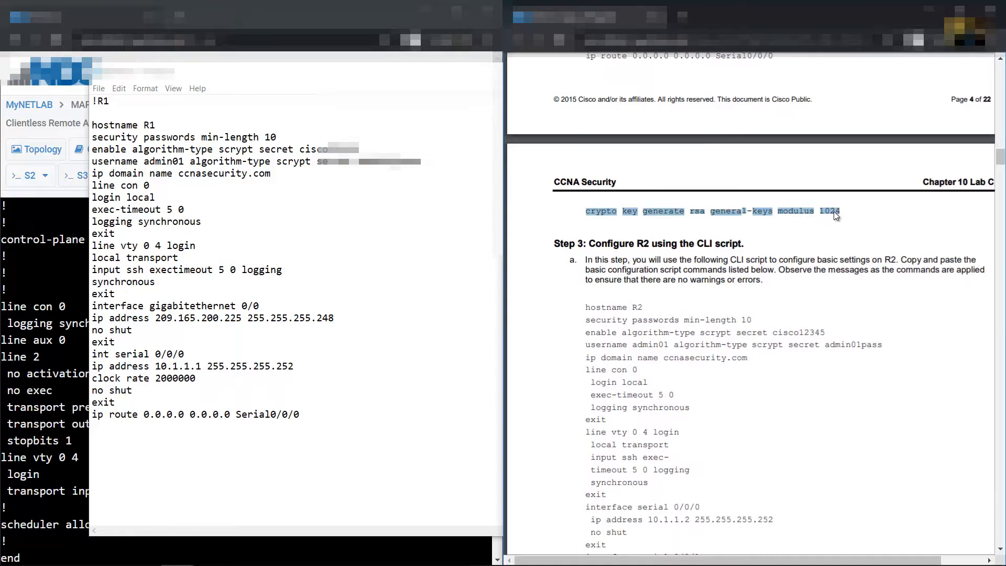
right_click(837, 215)
left_click(849, 222)
left_click(342, 417)
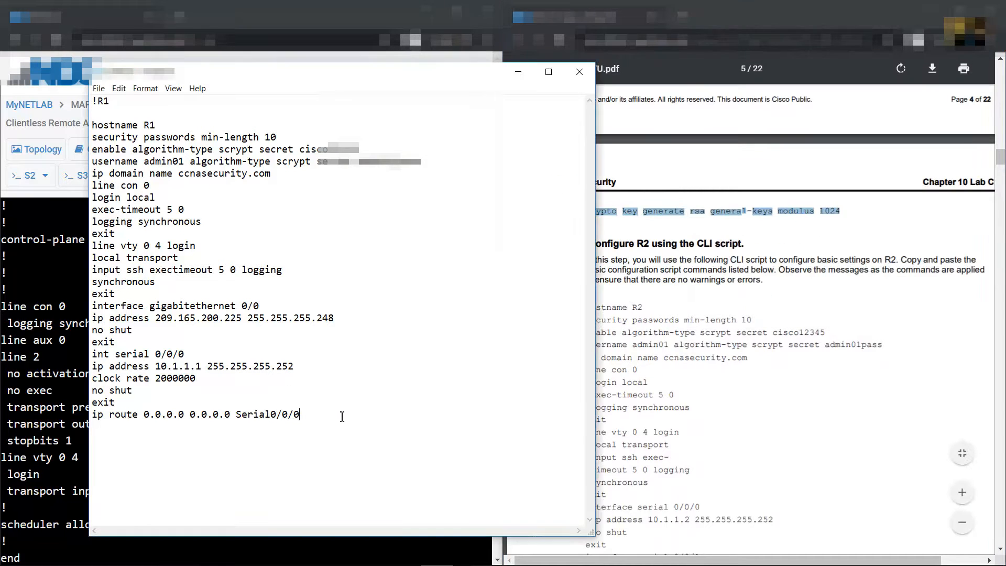
key("Return")
key("ctrl+v")
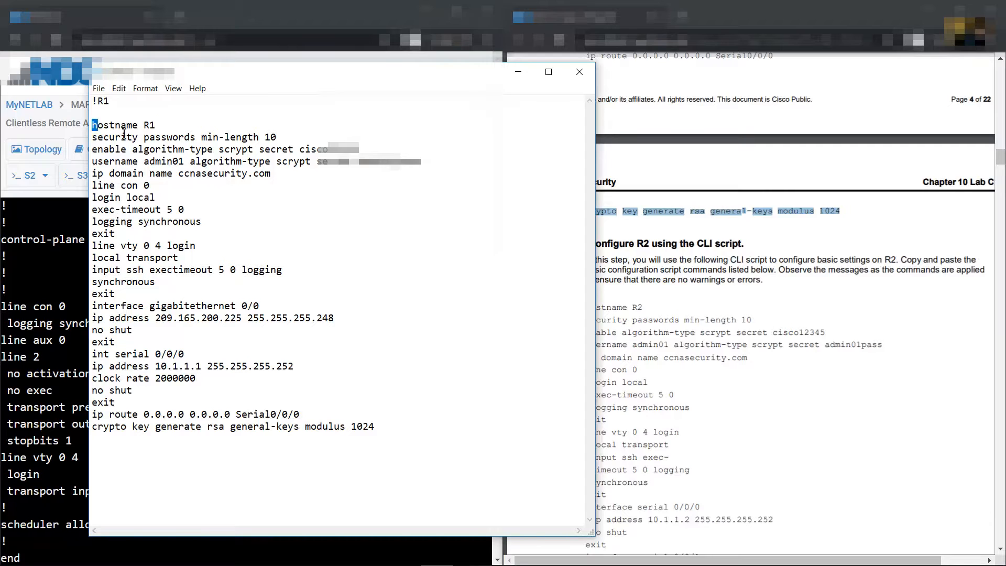
Split the vty block into login local, transport input ssh, exec-timeout 5 0 and logging synchronous lines
left_click_drag(92, 125, 205, 258)
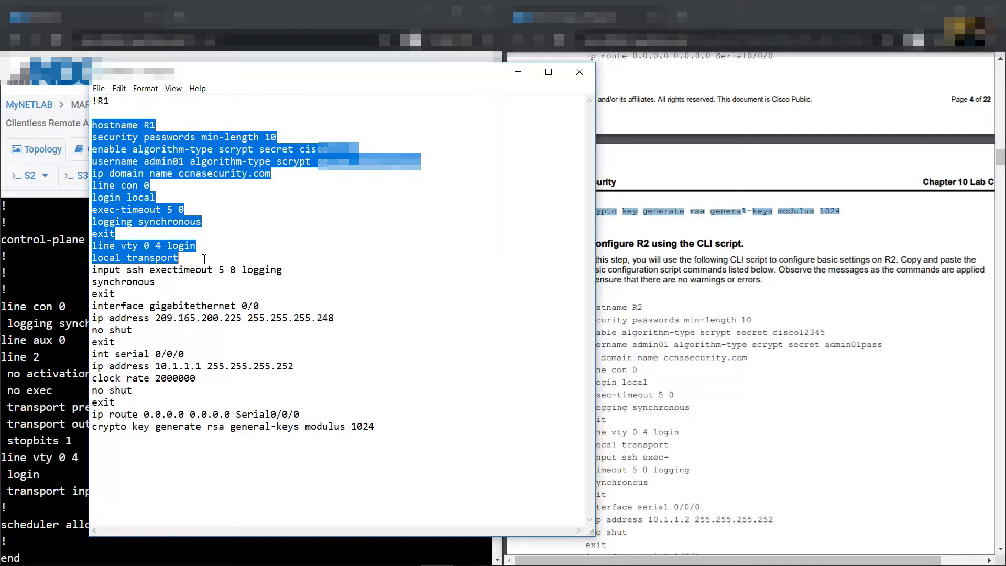
left_click(173, 248)
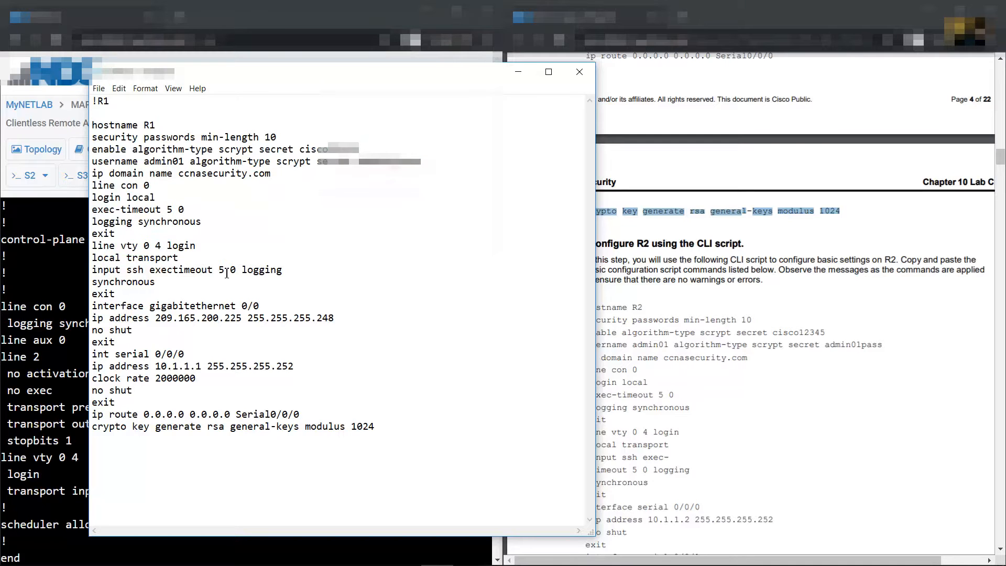
key("BackSpace")
key("Return")
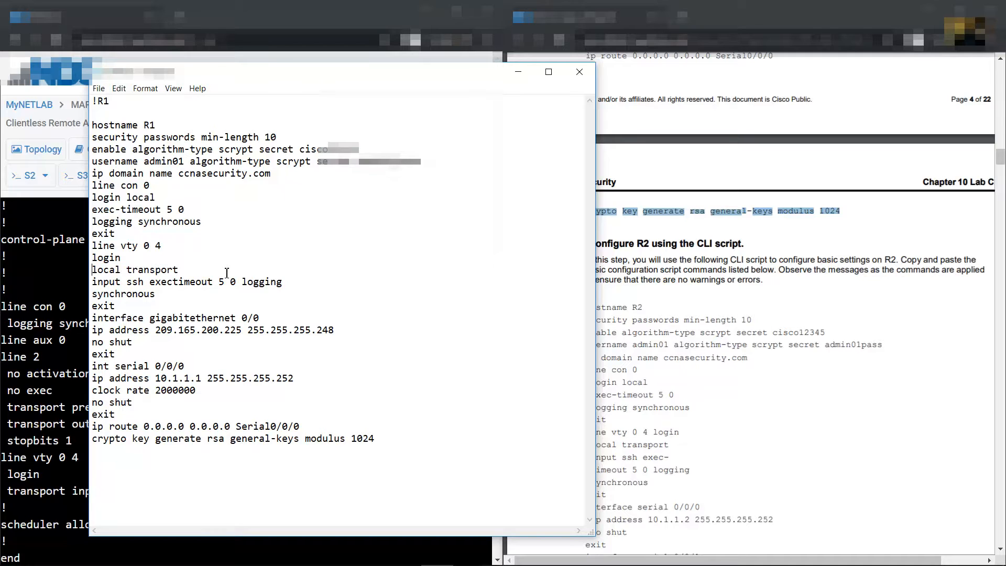
key("BackSpace")
key("Right")
key("Right")
key("Right")
key("Right")
key("Return")
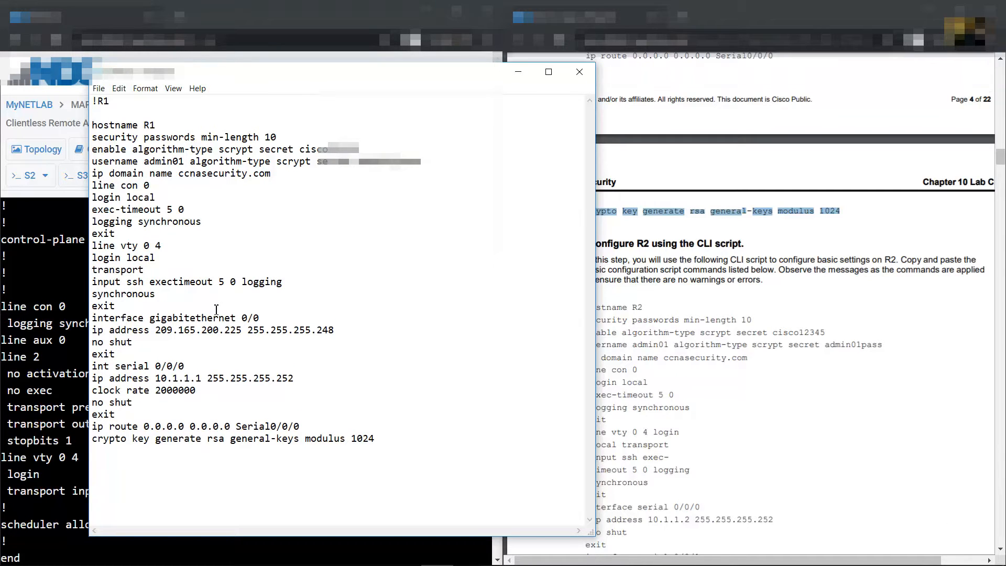
key("Delete")
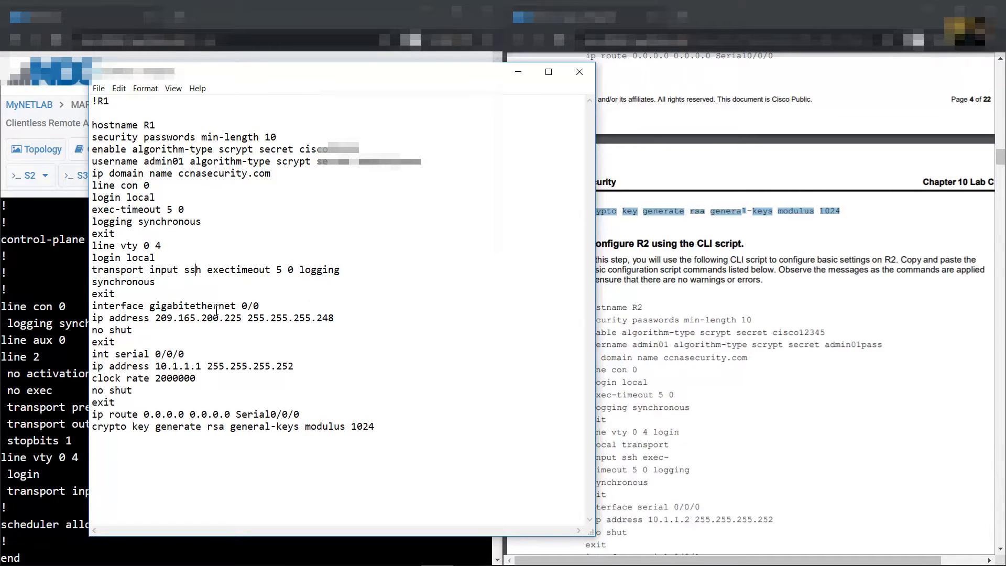
key("Return")
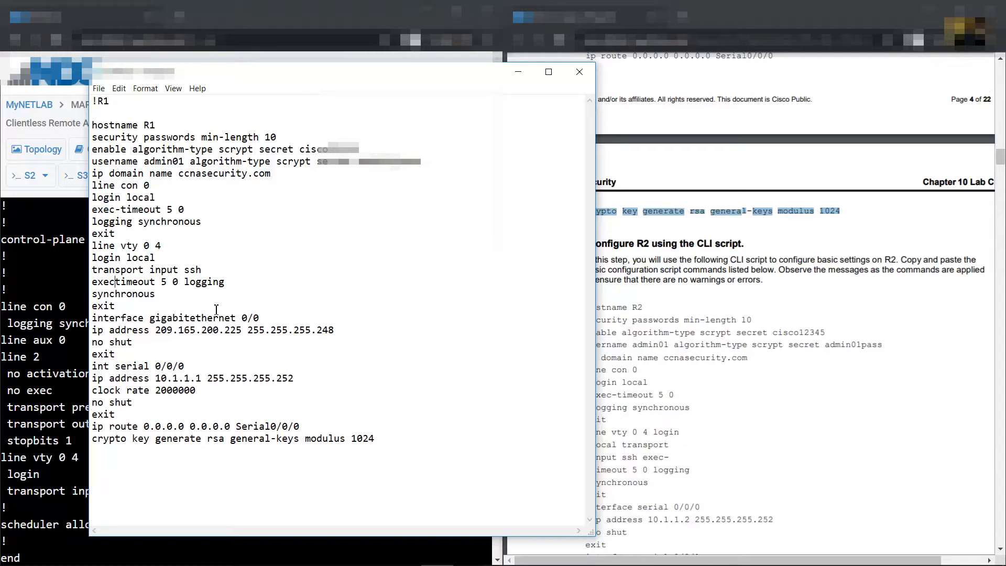
key("Right")
key("Right")
key("Right")
key("Right")
type("-")
key("Right")
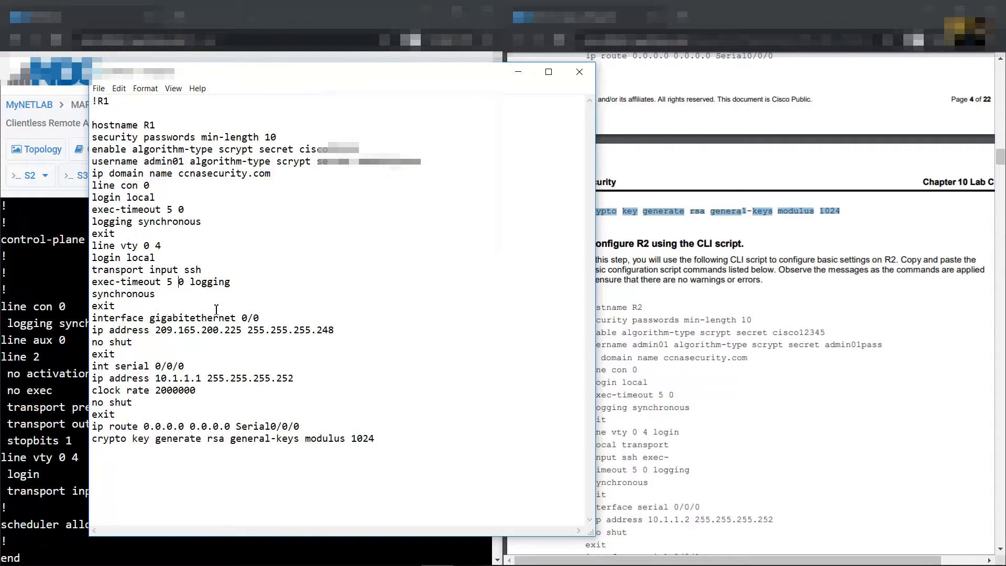
key("Return")
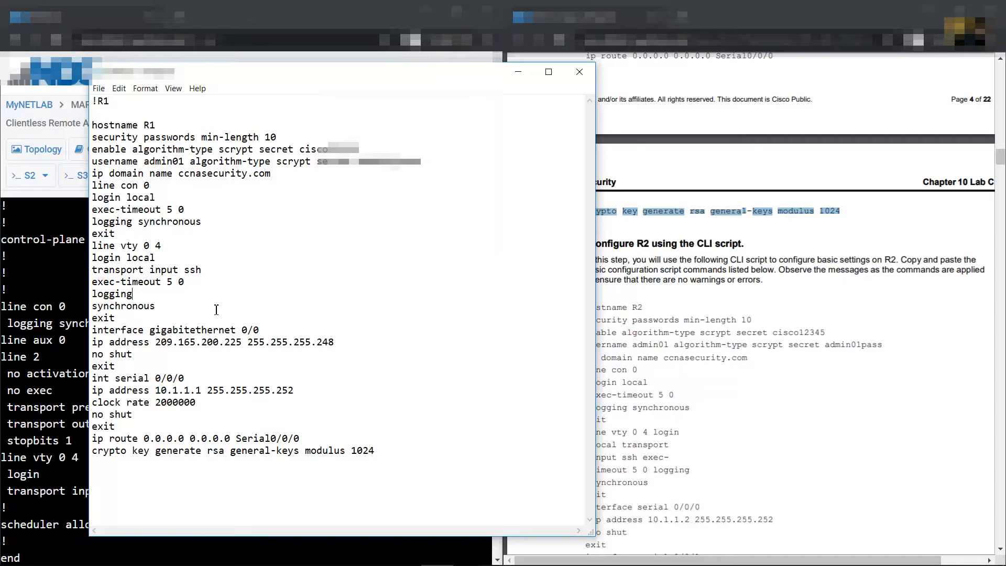
key("Delete")
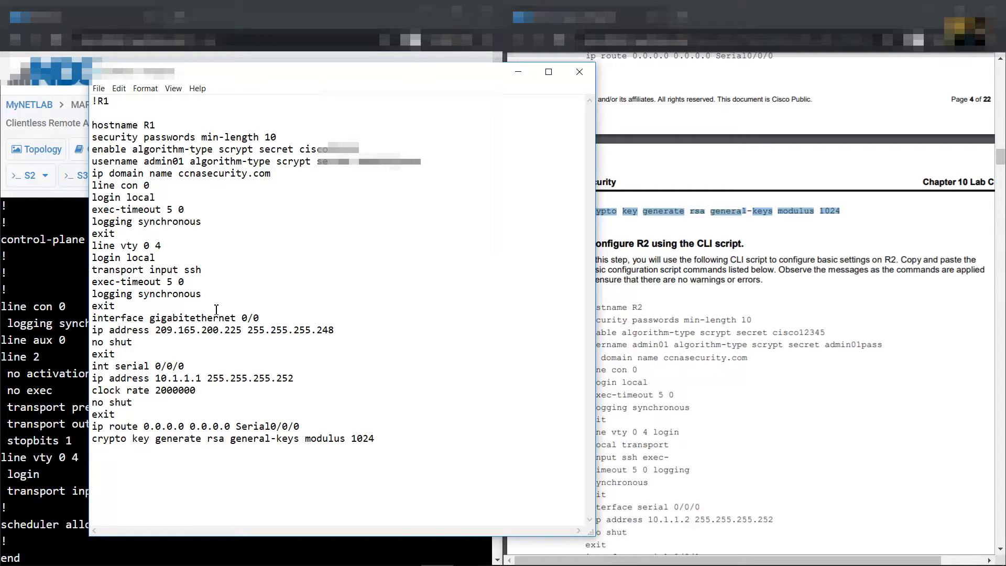
Copy the whole R1 script from hostname R1 onward
left_click_drag(93, 125, 93, 452)
right_click(121, 259)
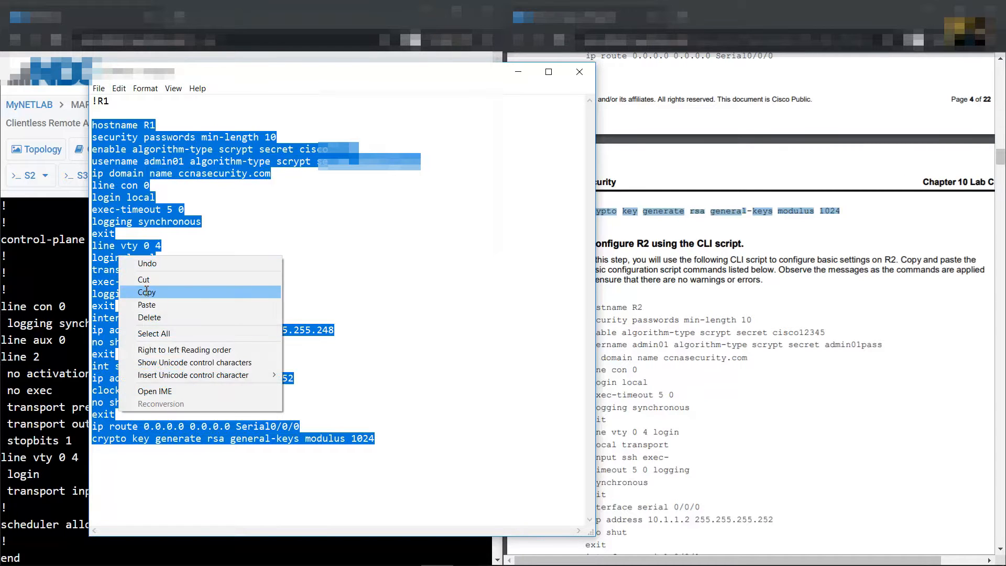
left_click(141, 292)
key("alt+Tab")
Enter conf term on R1 and paste the R1 script into the console
left_click(371, 439)
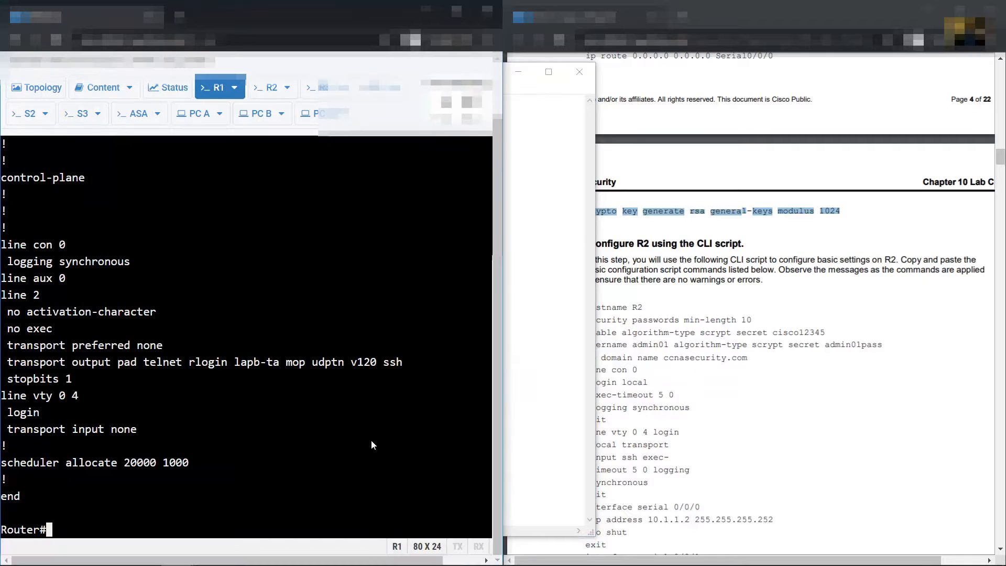
type("conf term")
key("Return")
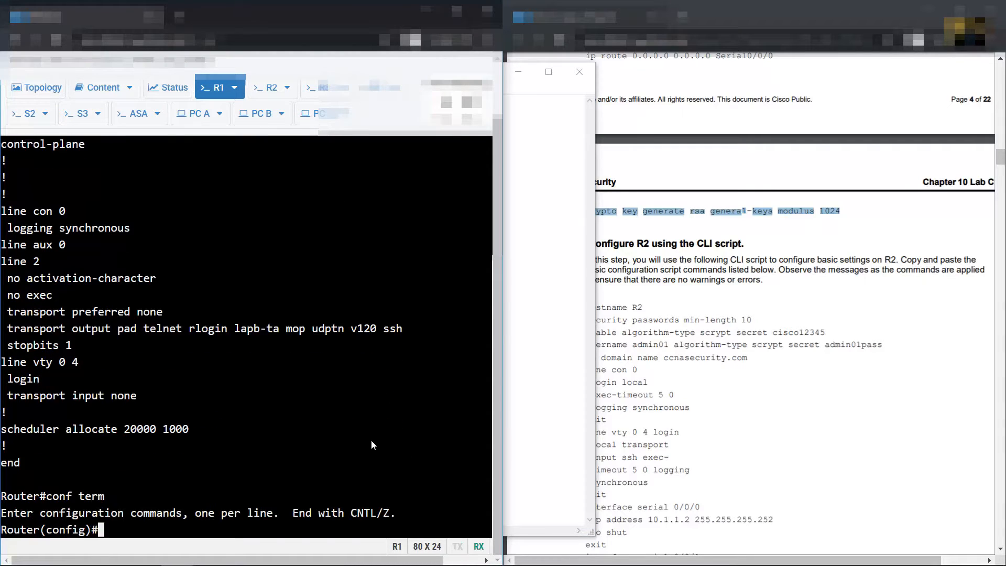
left_click(220, 97)
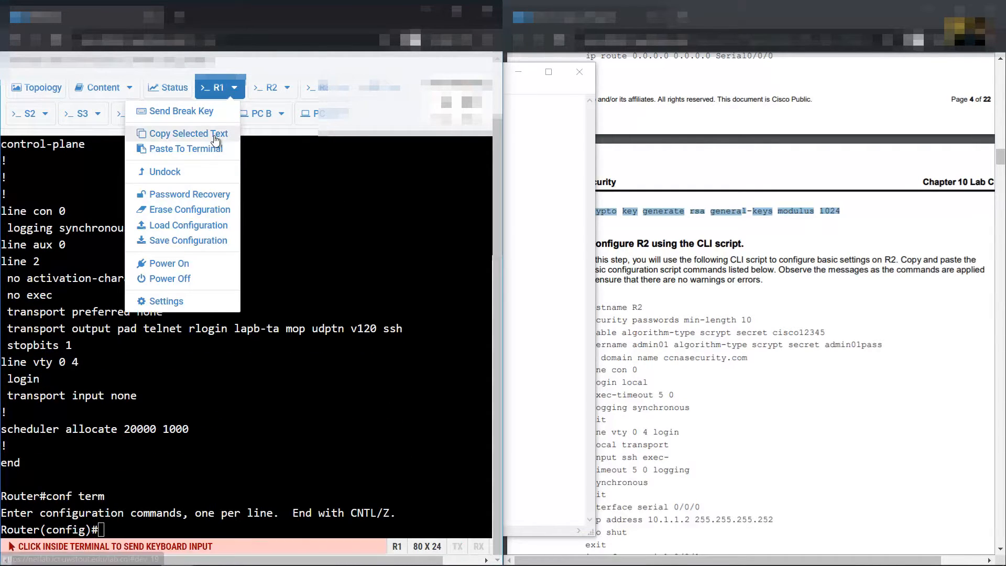
left_click(210, 152)
key("ctrl+v")
left_click(215, 354)
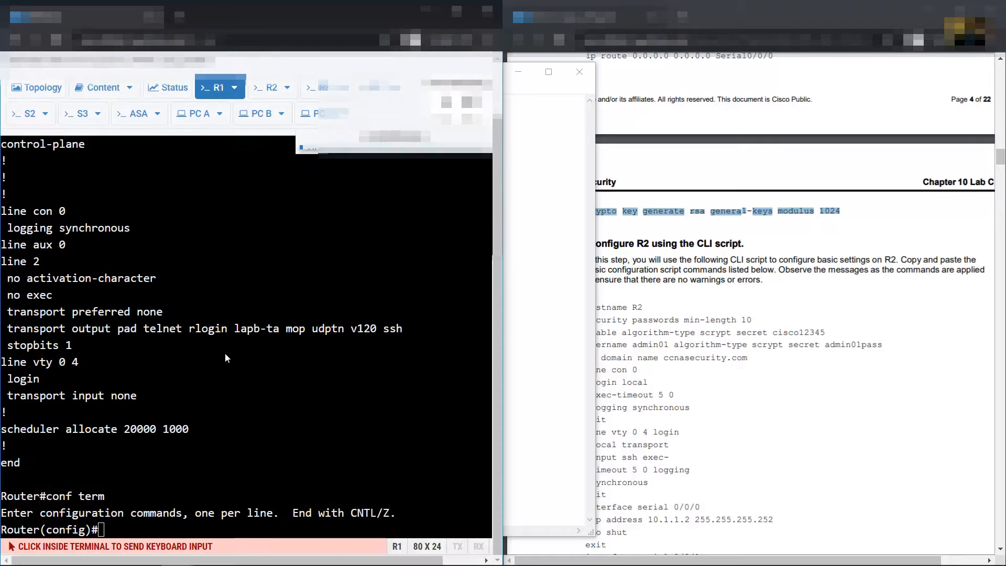
Copy the R2 script from the lab PDF and return to Notepad
left_click_drag(774, 344, 780, 343)
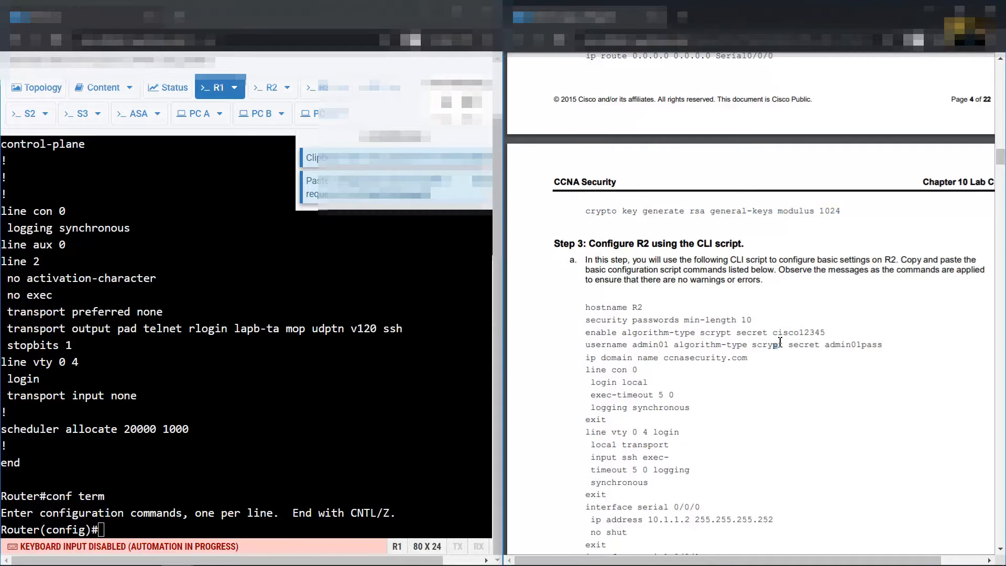
scroll(784, 312, "down", 15)
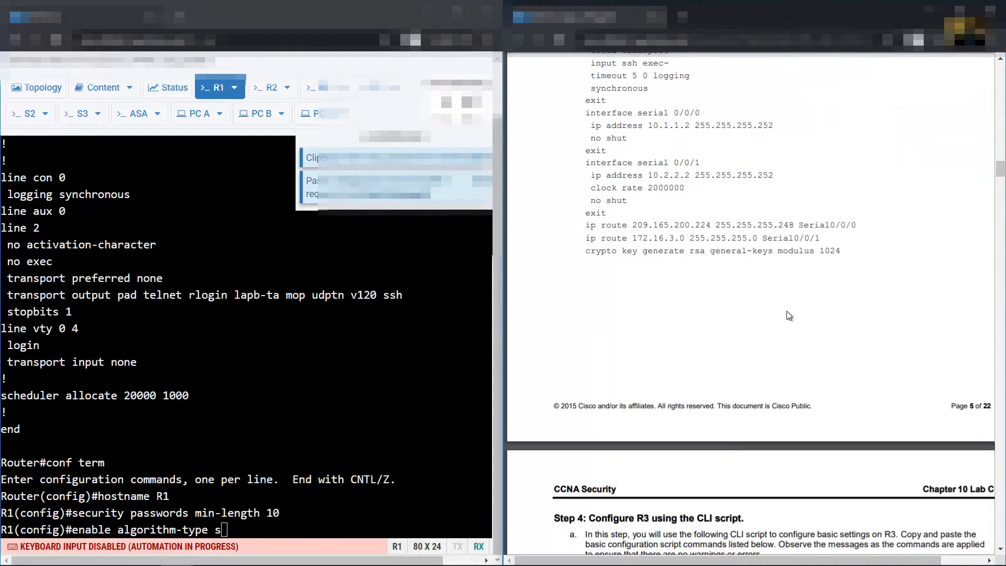
scroll(789, 313, "up", 14)
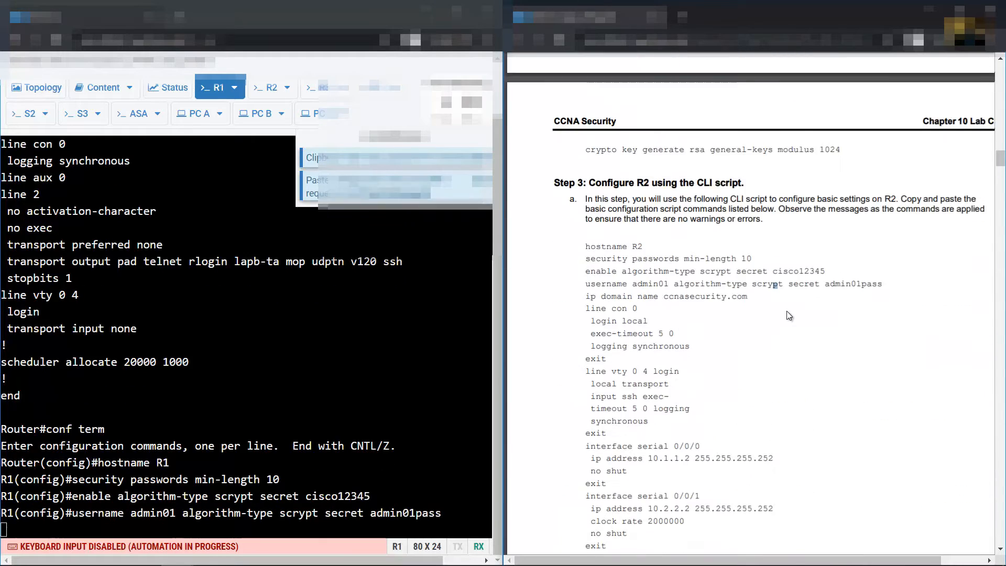
scroll(788, 313, "down", 7)
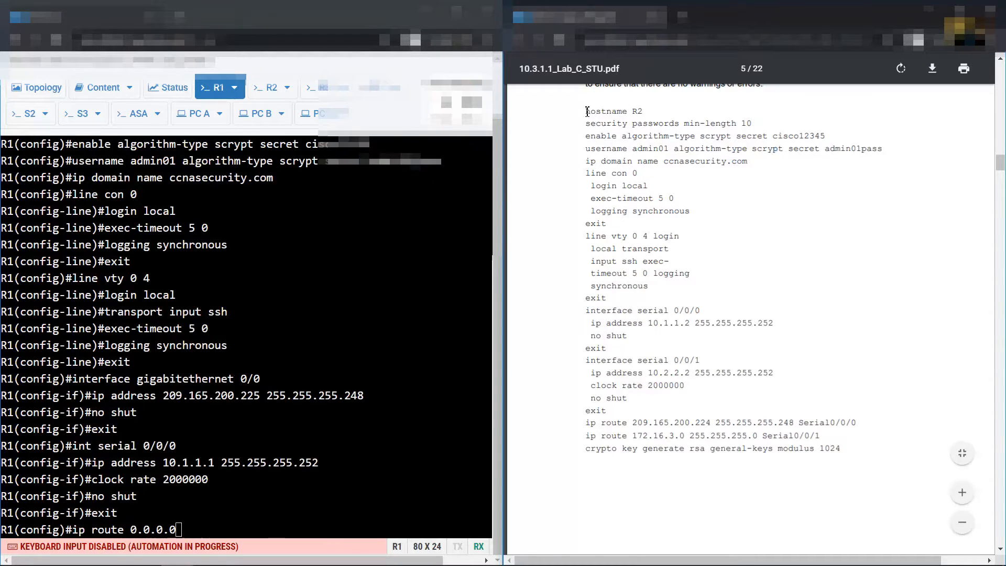
left_click_drag(584, 112, 841, 450)
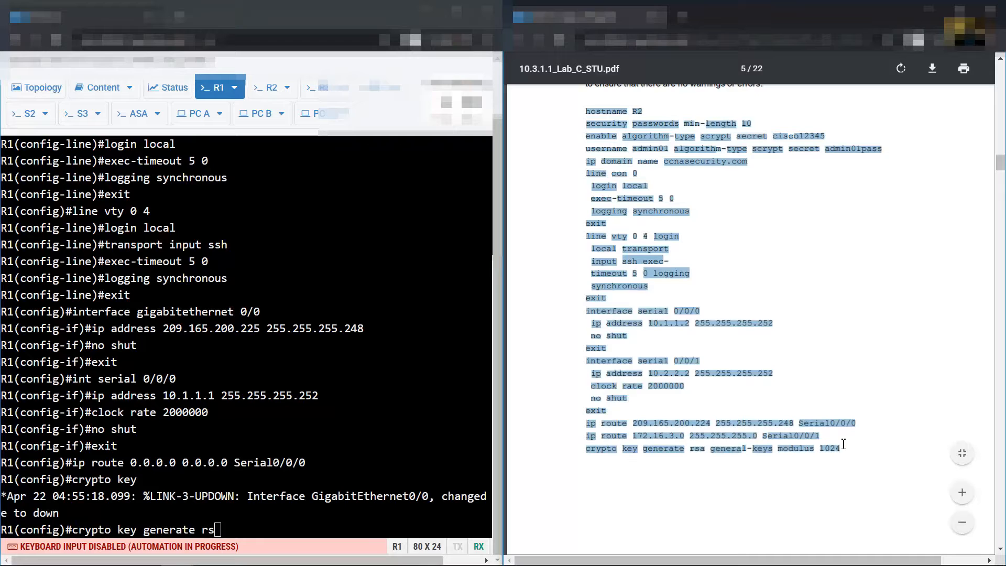
right_click(661, 212)
left_click(681, 224)
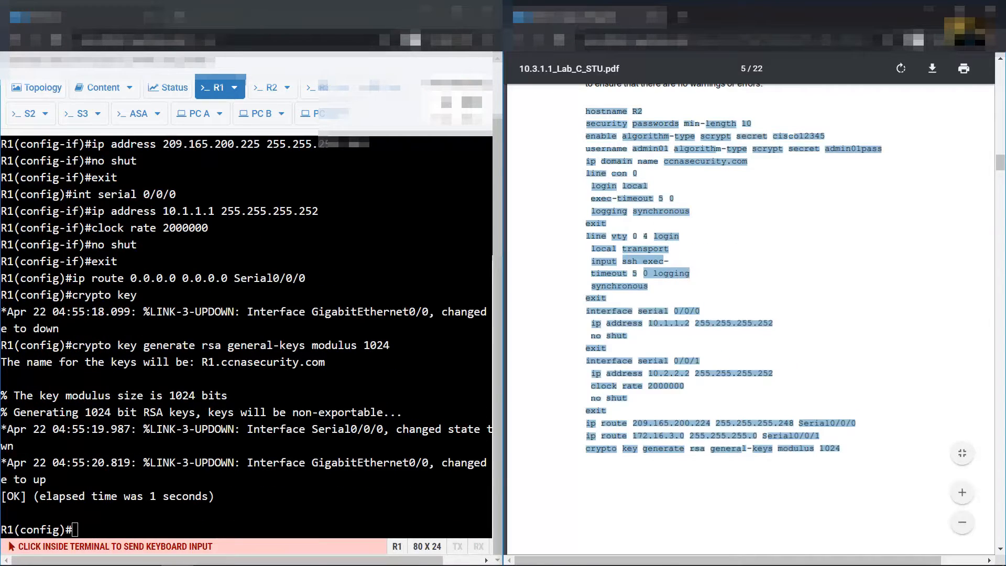
left_click(436, 553)
left_click(291, 476)
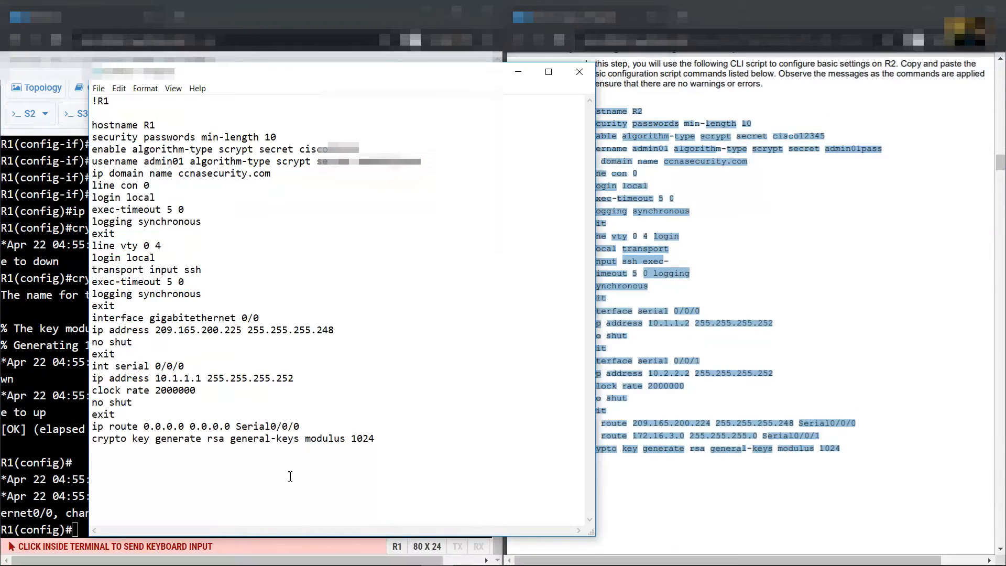
Paste the R2 script in Notepad under a '!R2' heading
type("!R2")
key("Return")
key("Return")
key("ctrl+v")
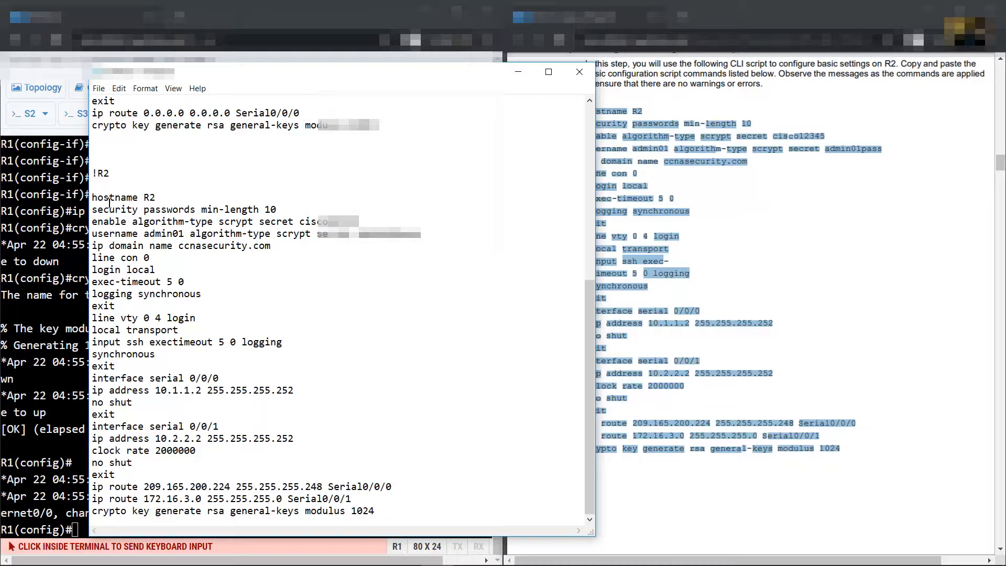
left_click_drag(99, 199, 180, 306)
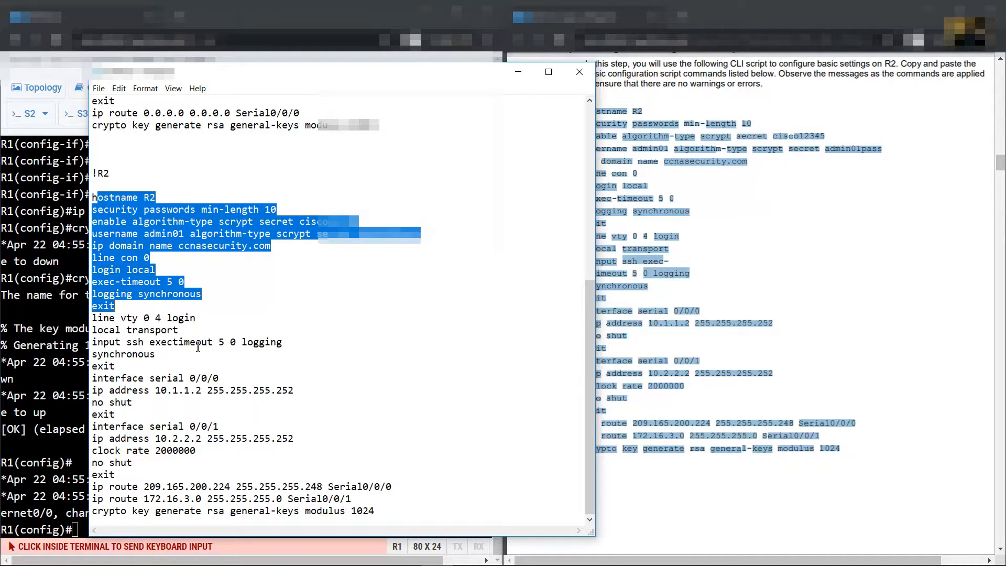
Put login local, transport input ssh, exec-timeout 5 0 and logging synchronous on separate lines
left_click(166, 318)
key("Return")
key("Delete")
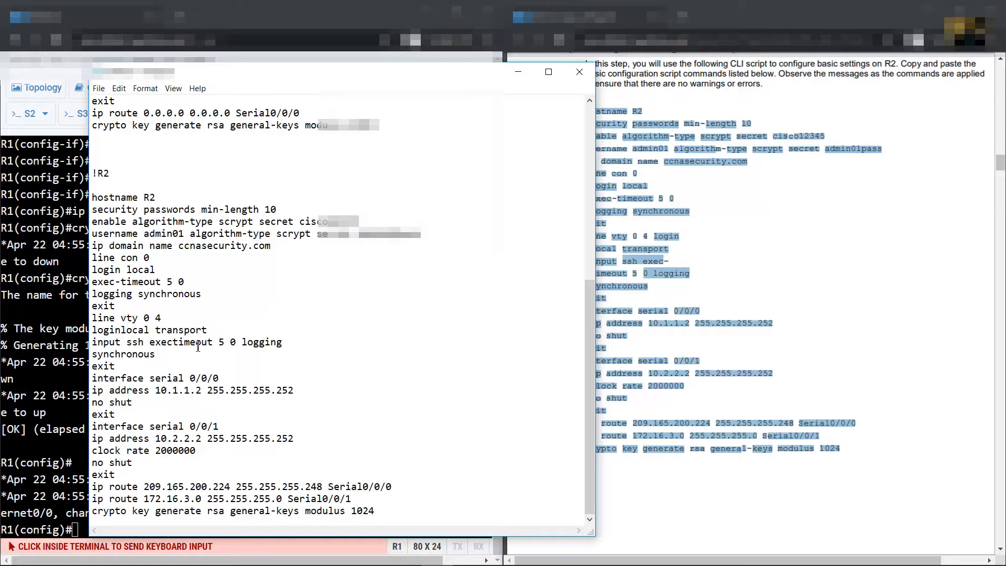
key("Return")
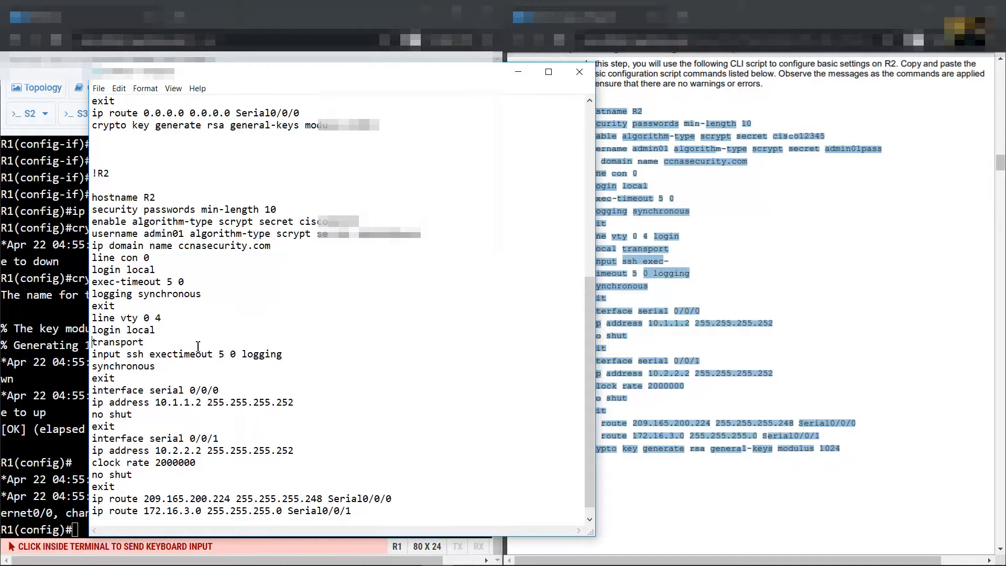
key("Delete")
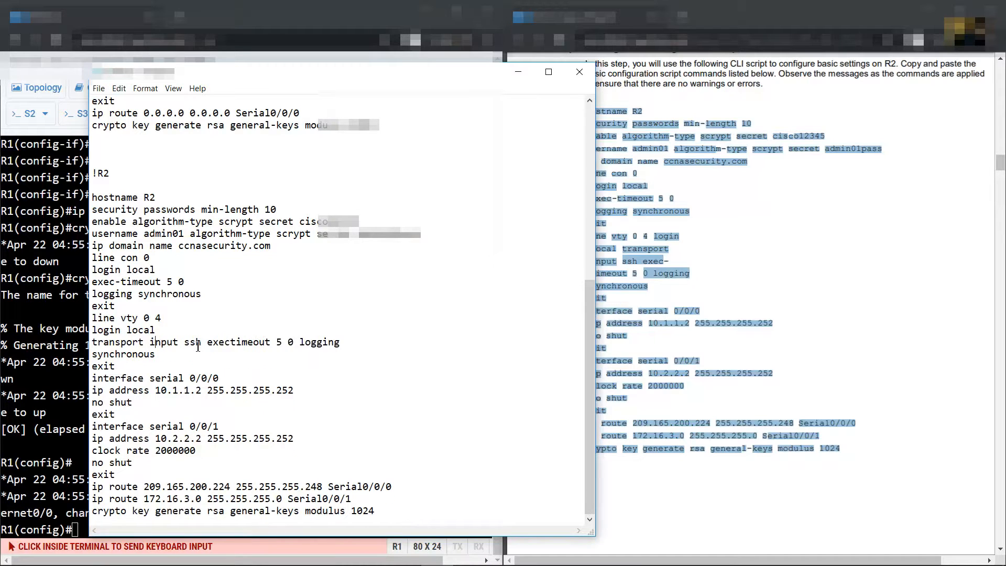
key("Return")
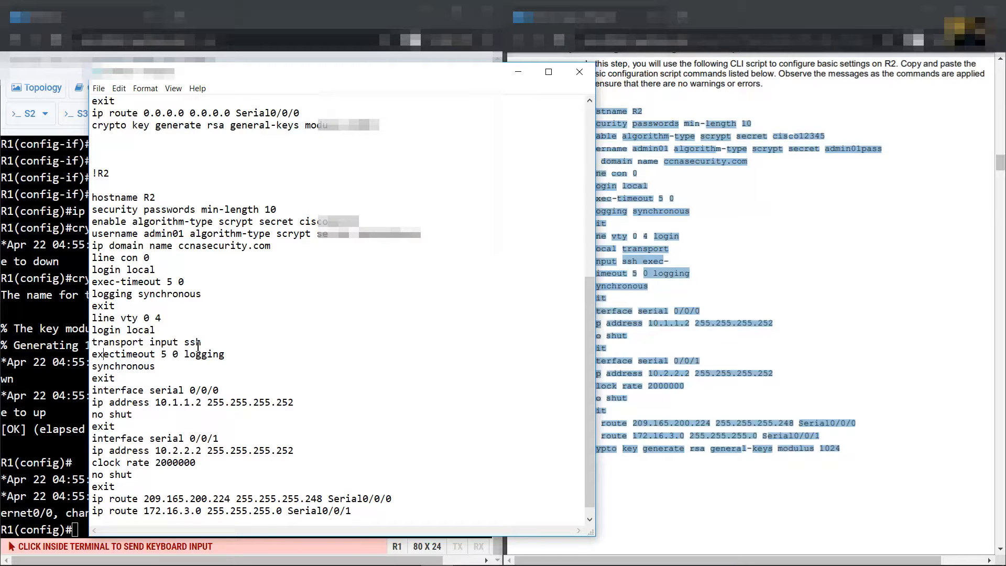
type("-")
key("Right")
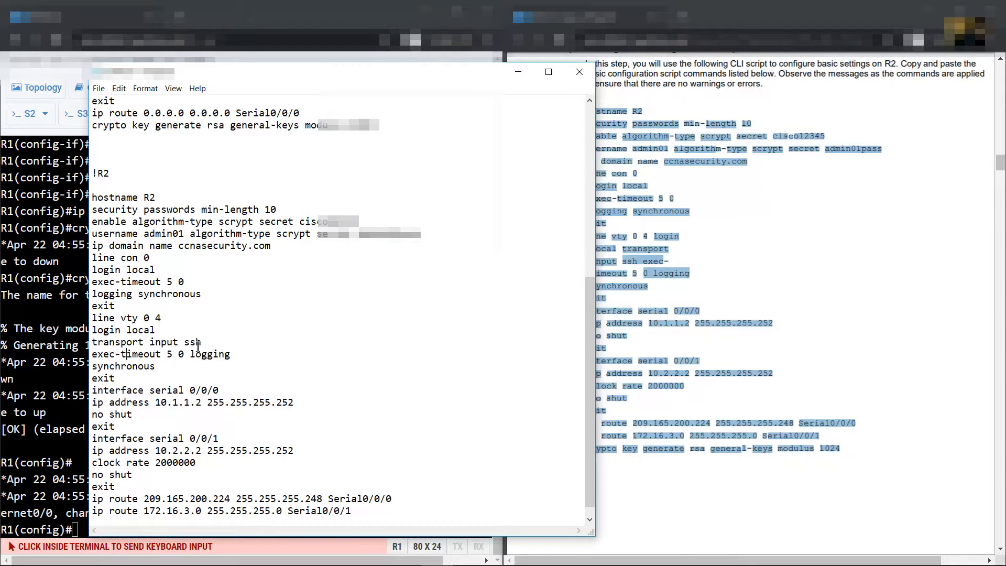
key("Return")
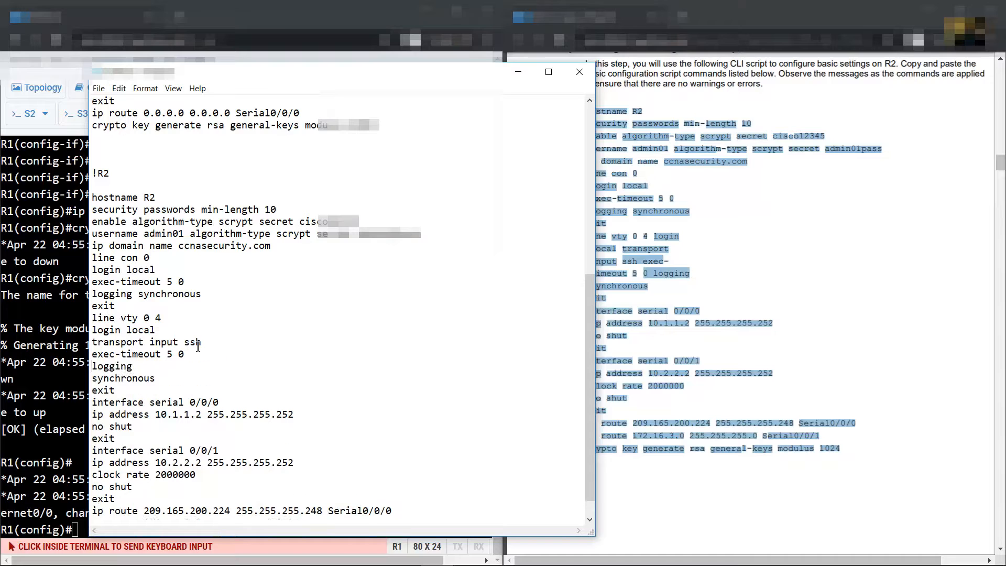
key("Delete")
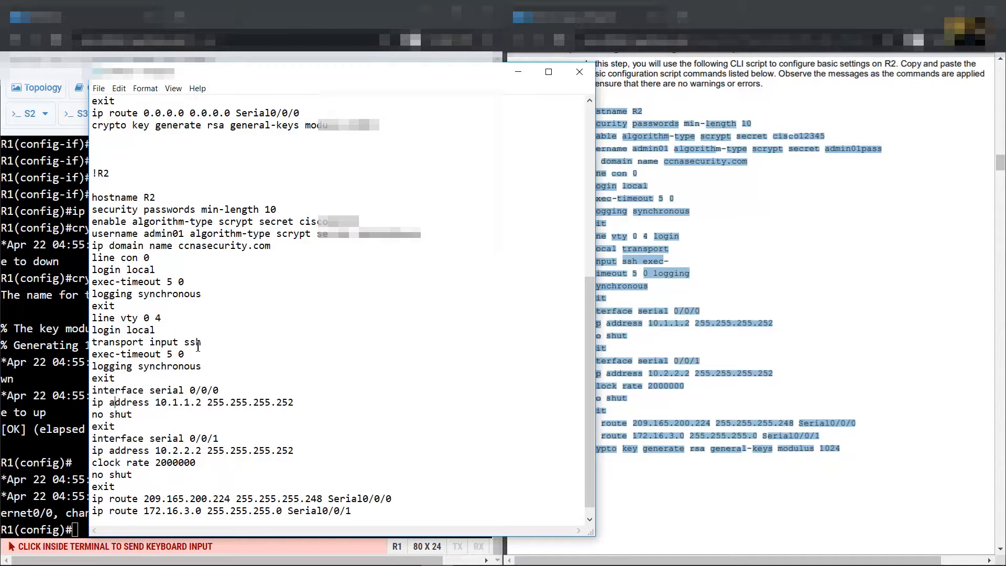
key("Down")
key("Down")
key("Down")
key("Down")
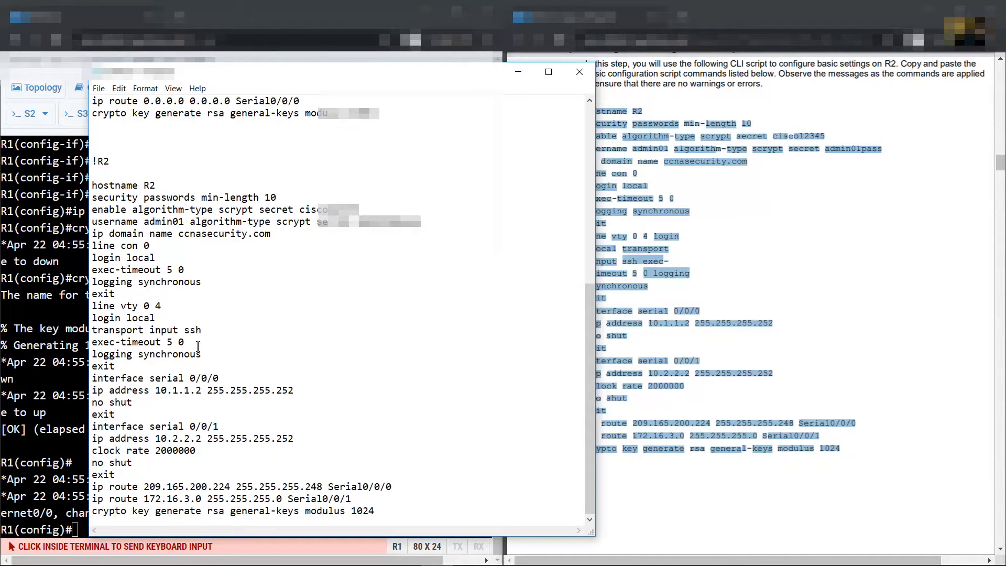
key("Return")
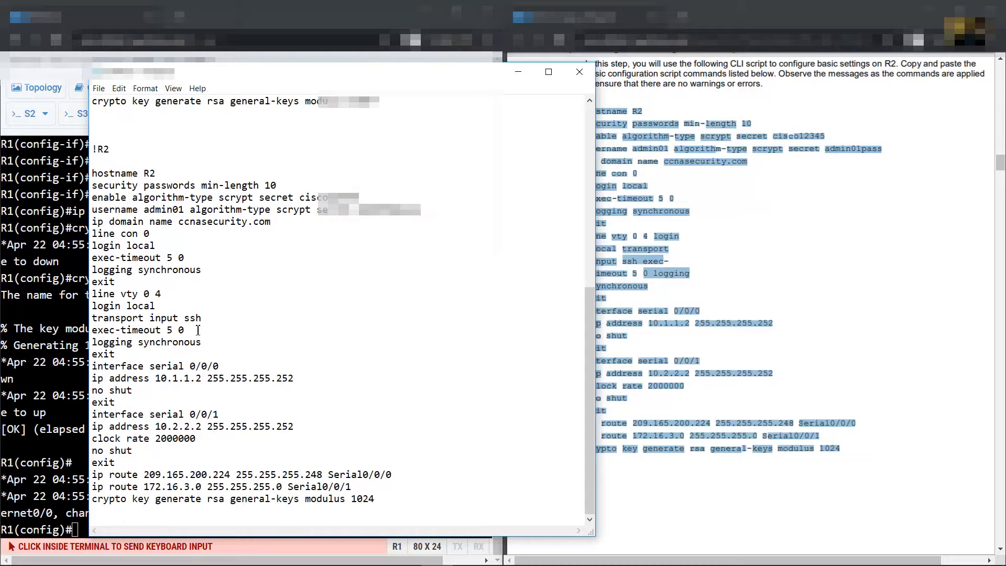
Copy the whole R2 script and minimize Notepad
left_click_drag(94, 173, 169, 516)
right_click(145, 342)
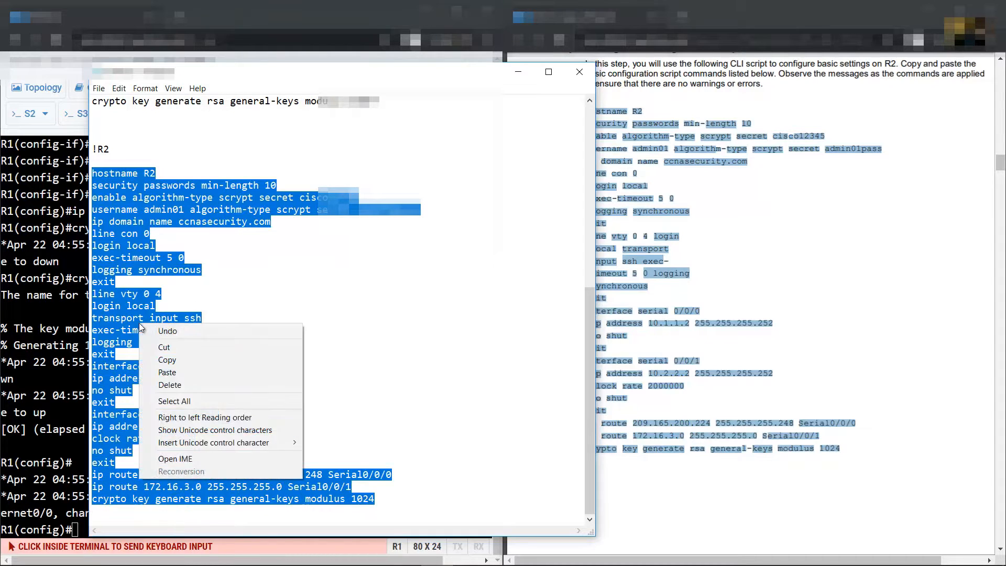
left_click(191, 363)
left_click(518, 77)
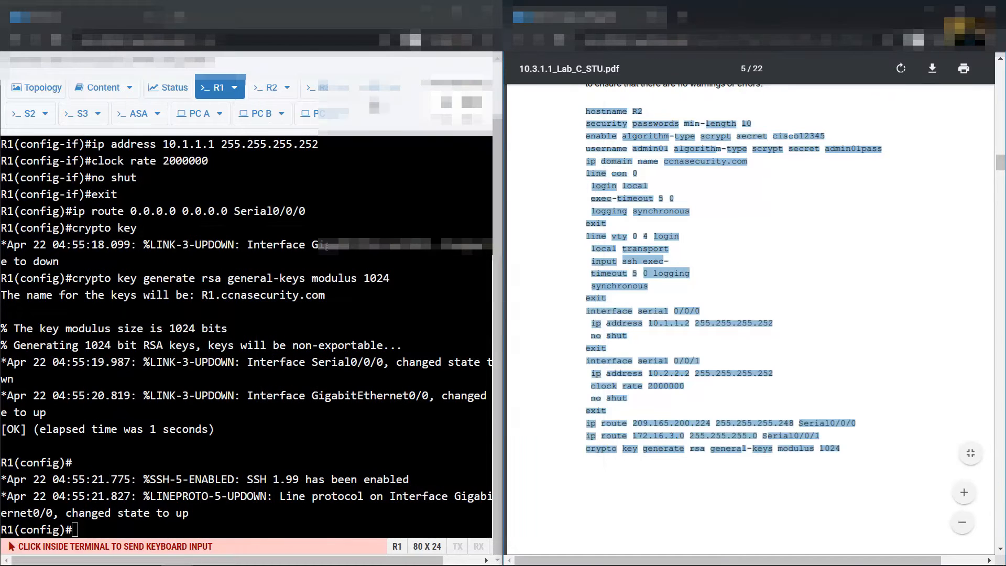
On R2's console, enter privileged mode and then global configuration mode
left_click(266, 90)
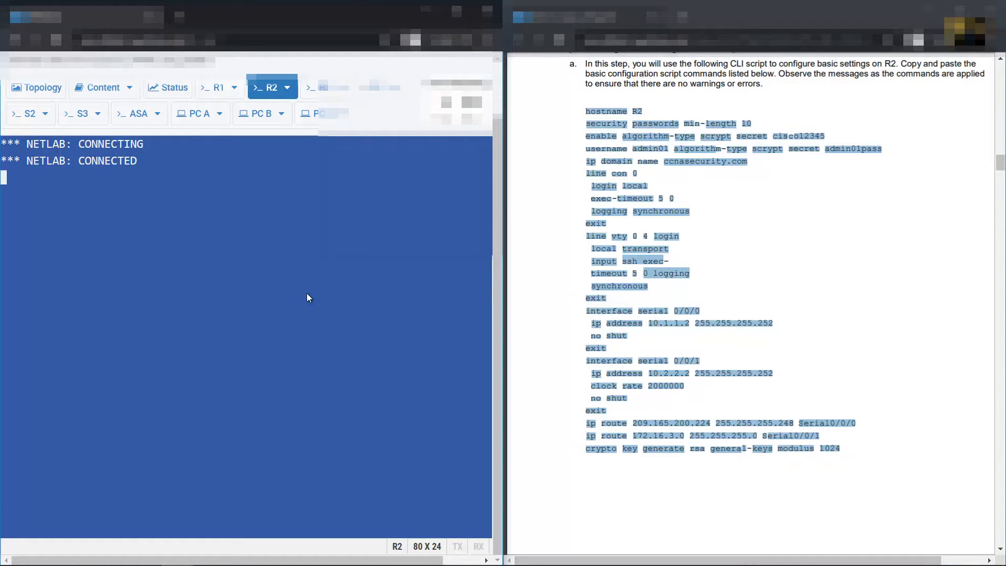
key("Return")
type("en")
key("Return")
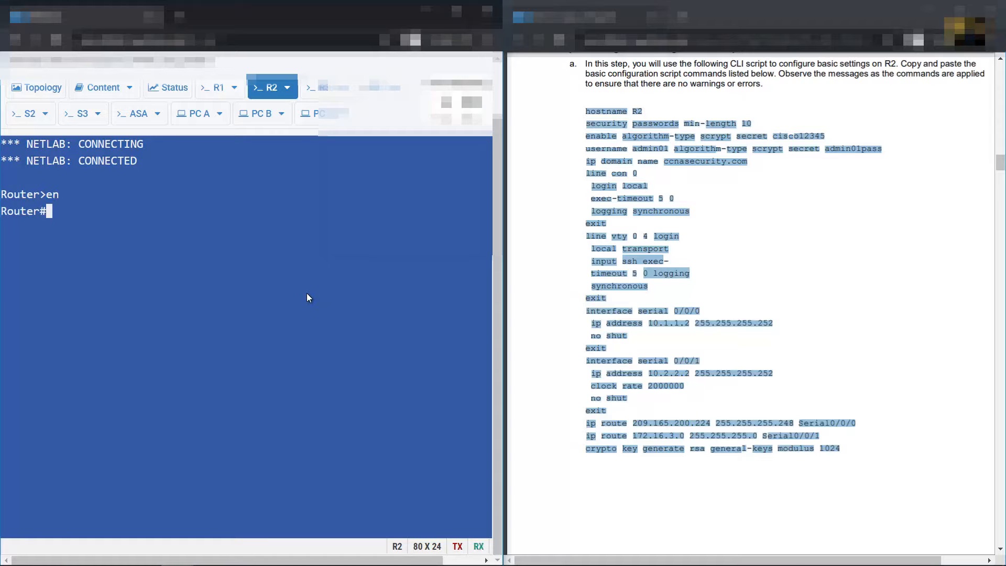
type("conf term")
key("Return")
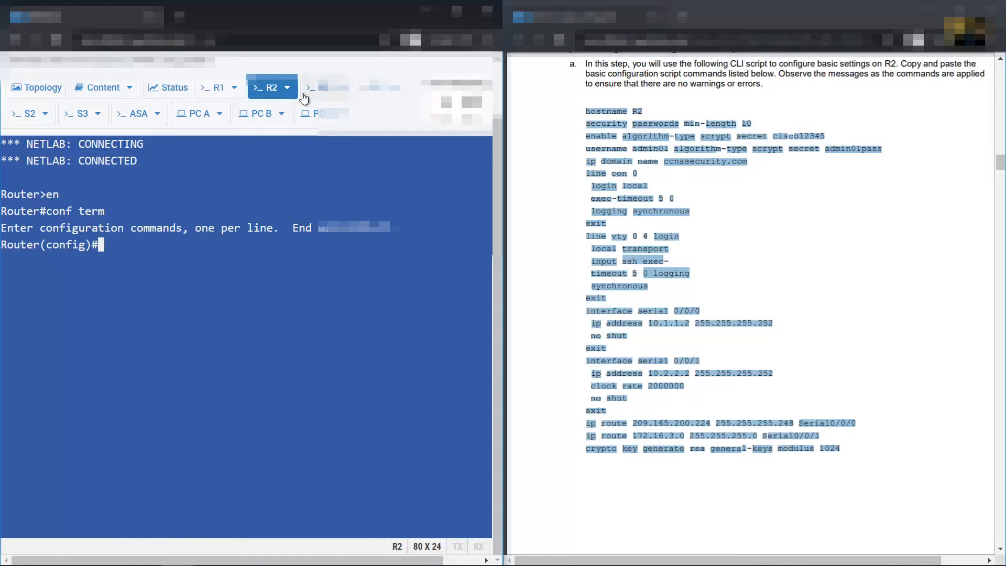
Paste the R2 script into R2 via Paste Configuration Text, then scroll the handout to Step 4
left_click(288, 88)
left_click(259, 146)
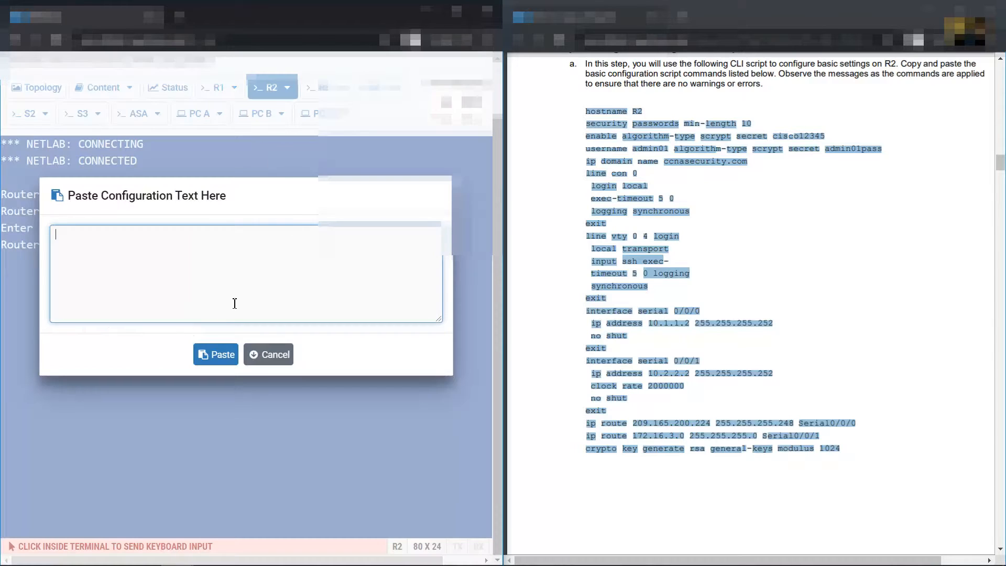
key("ctrl+v")
left_click(219, 354)
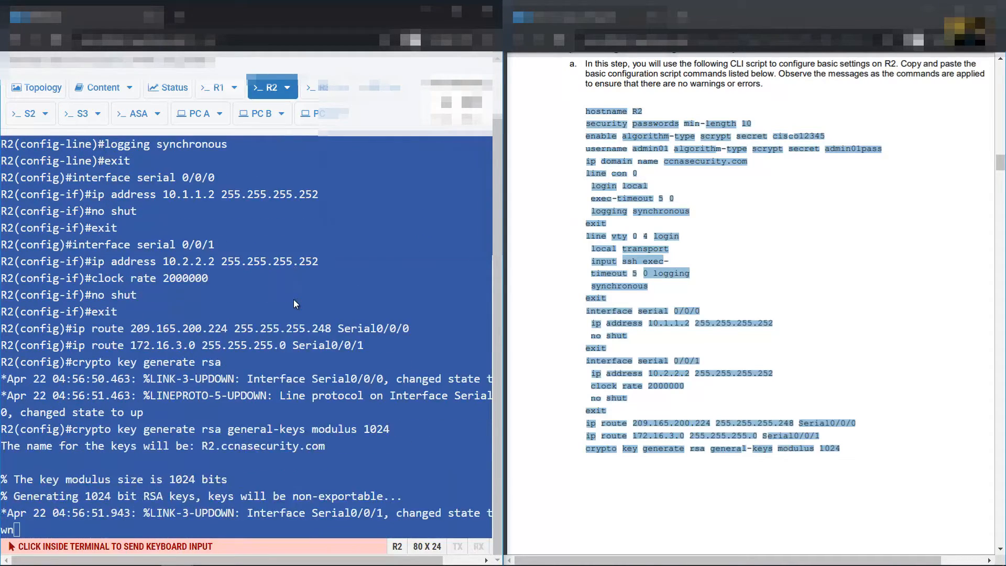
left_click(885, 295)
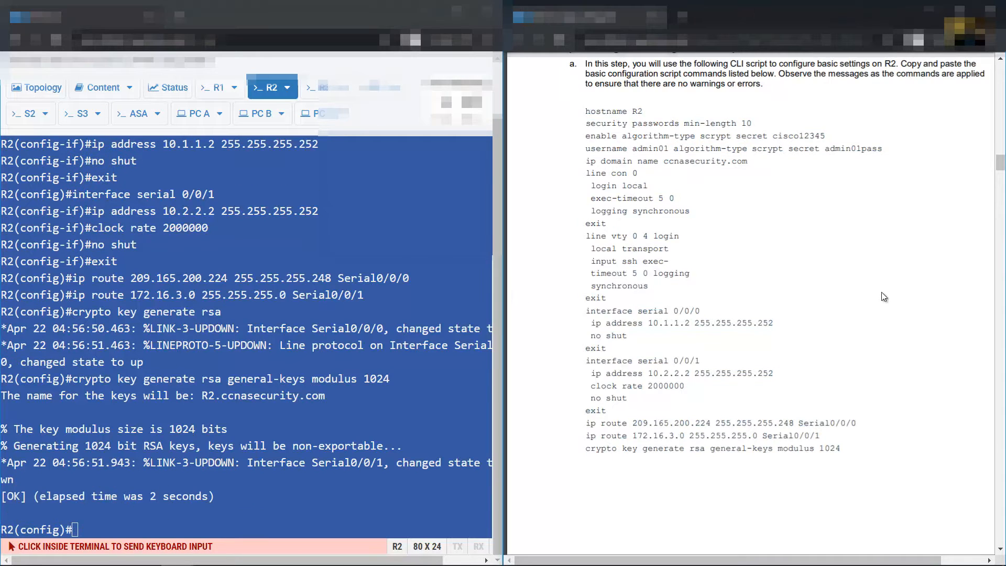
scroll(875, 291, "down", 7)
scroll(865, 293, "down", 5)
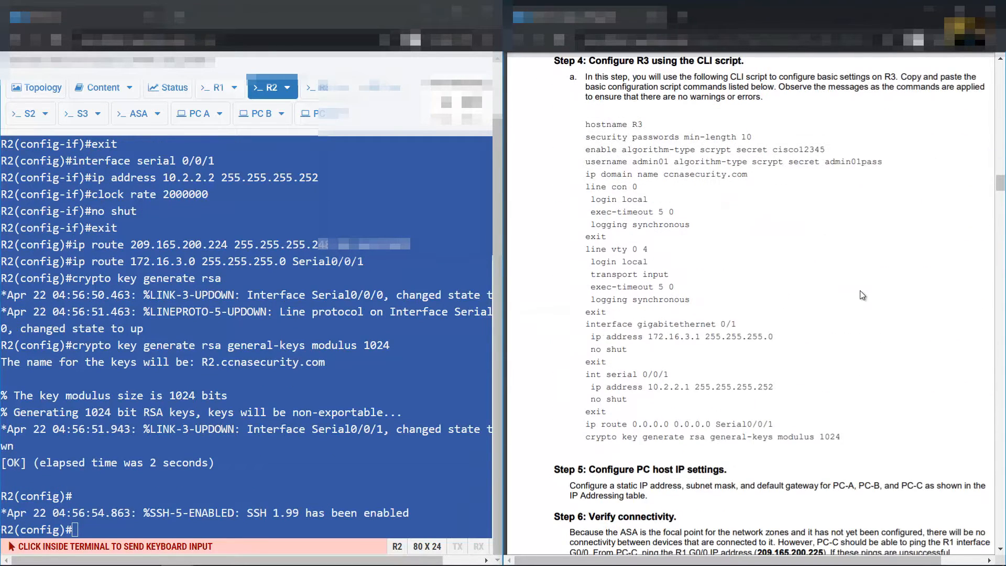
Paste the R3 CLI script into the Notepad notes under an 'R3' label
left_click_drag(584, 124, 852, 439)
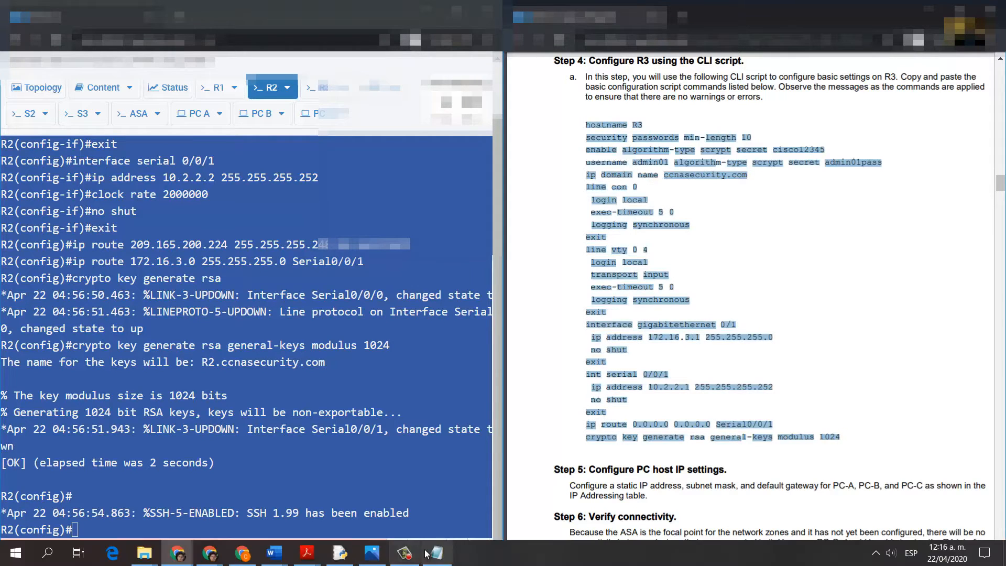
left_click(413, 553)
left_click(164, 514)
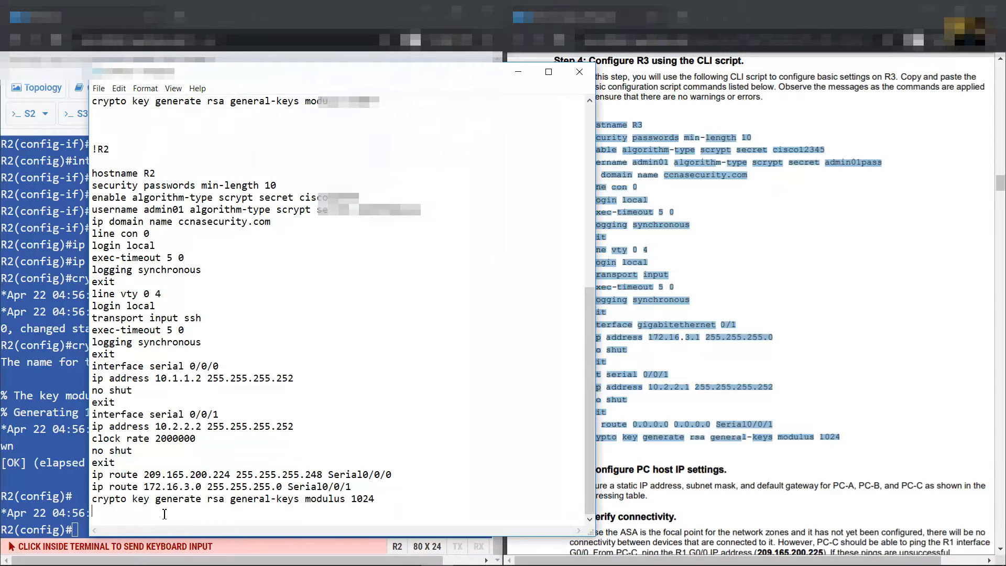
scroll(164, 514, "down", 1)
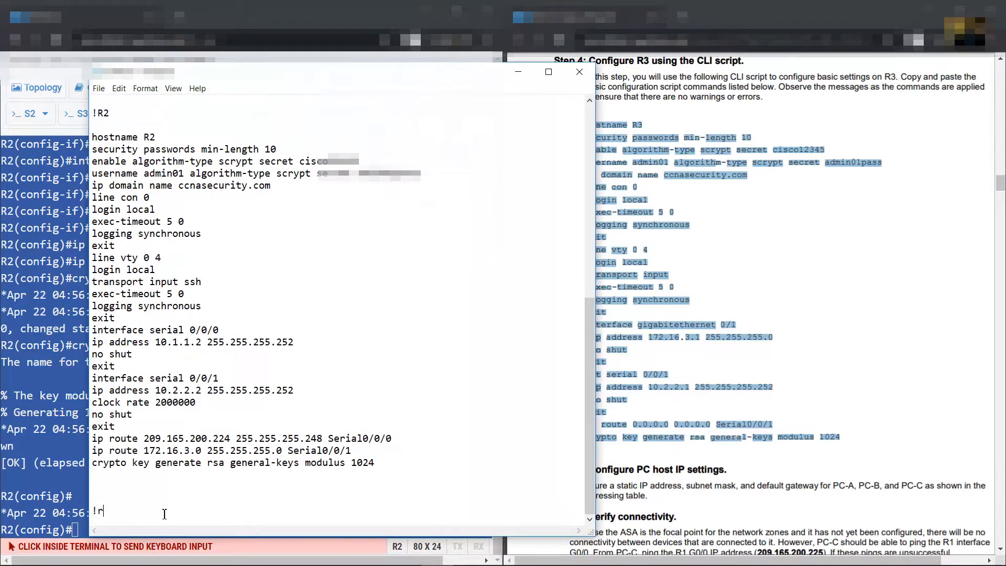
type("R3")
key("Return")
key("Return")
key("ctrl+v")
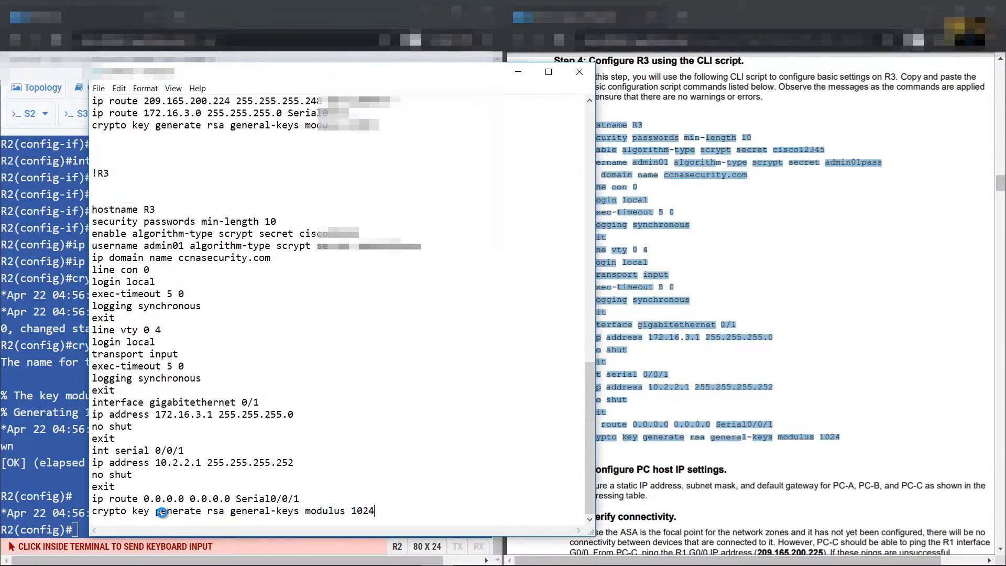
Check the R3 vty lines (login local, transport input ssh) against the lab manual and tidy the script
left_click_drag(178, 260, 191, 398)
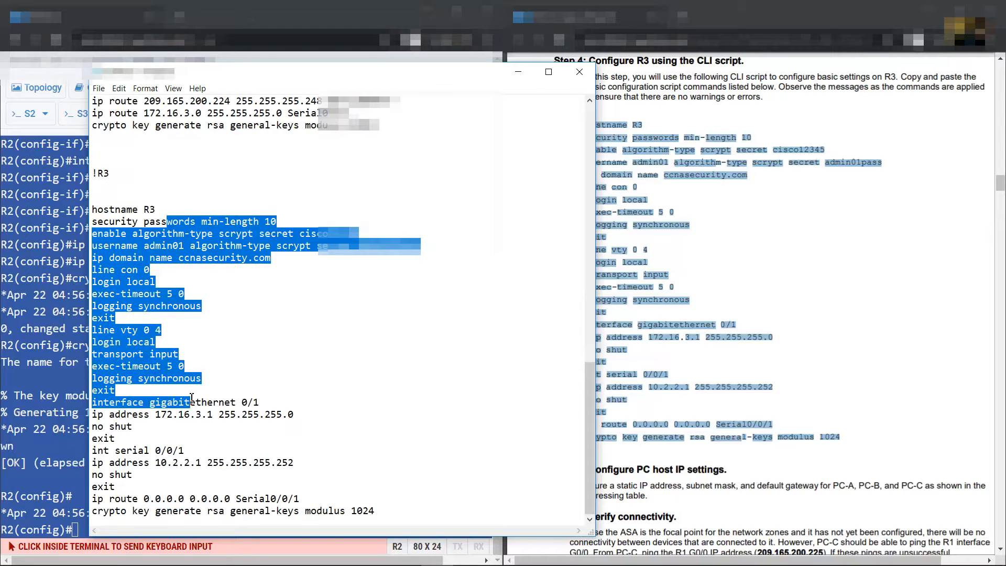
left_click(162, 336)
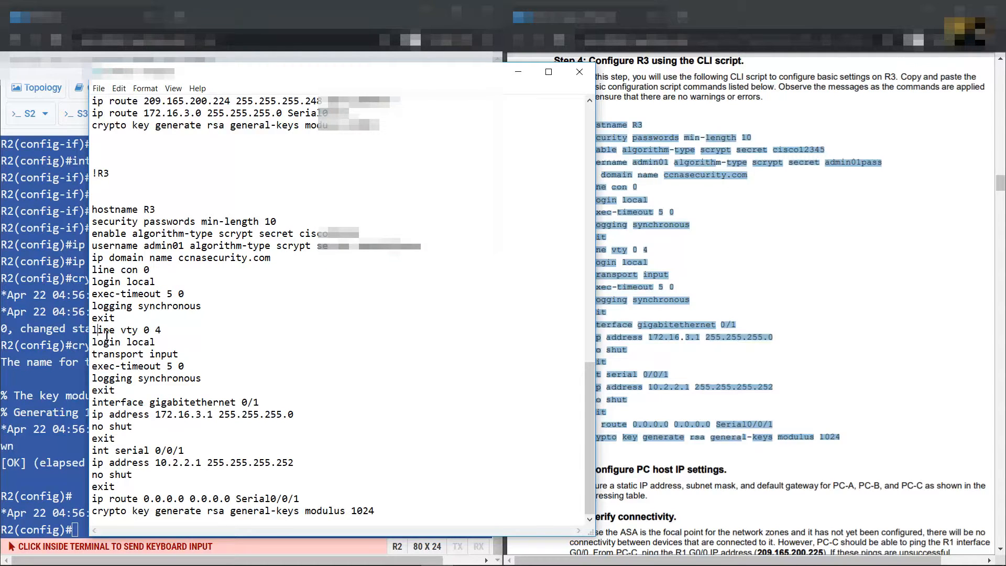
left_click_drag(99, 332, 174, 352)
left_click(183, 354)
left_click(607, 269)
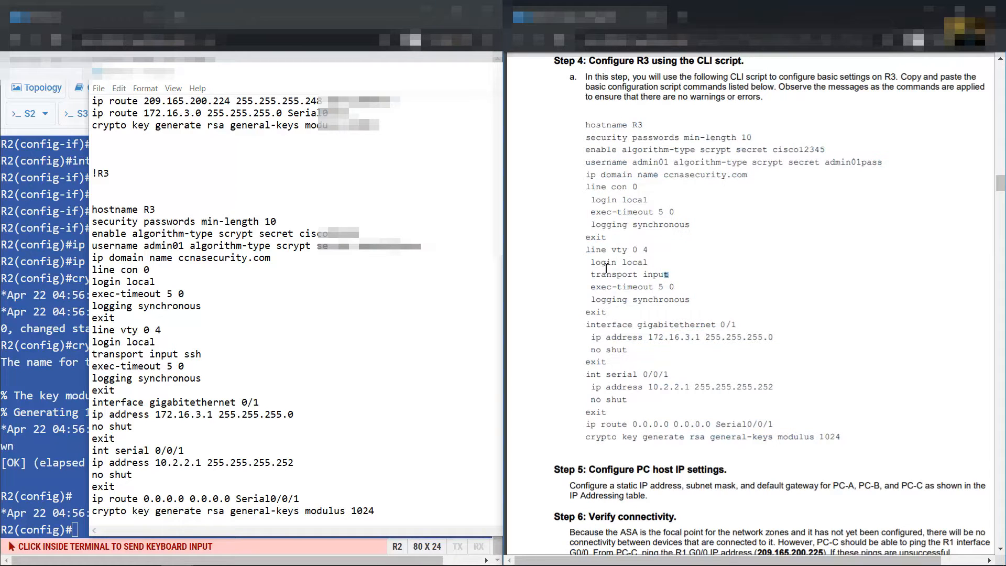
mouse_move(592, 275)
left_mouse_down()
mouse_move(672, 276)
mouse_move(590, 274)
left_mouse_up()
left_click(175, 347)
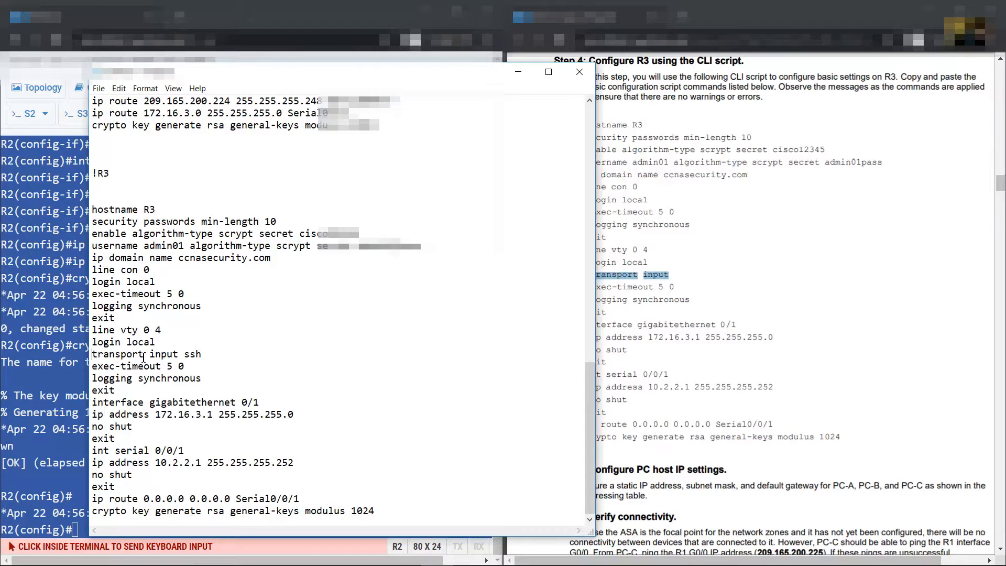
left_click_drag(143, 358, 194, 358)
left_click_drag(103, 342, 152, 344)
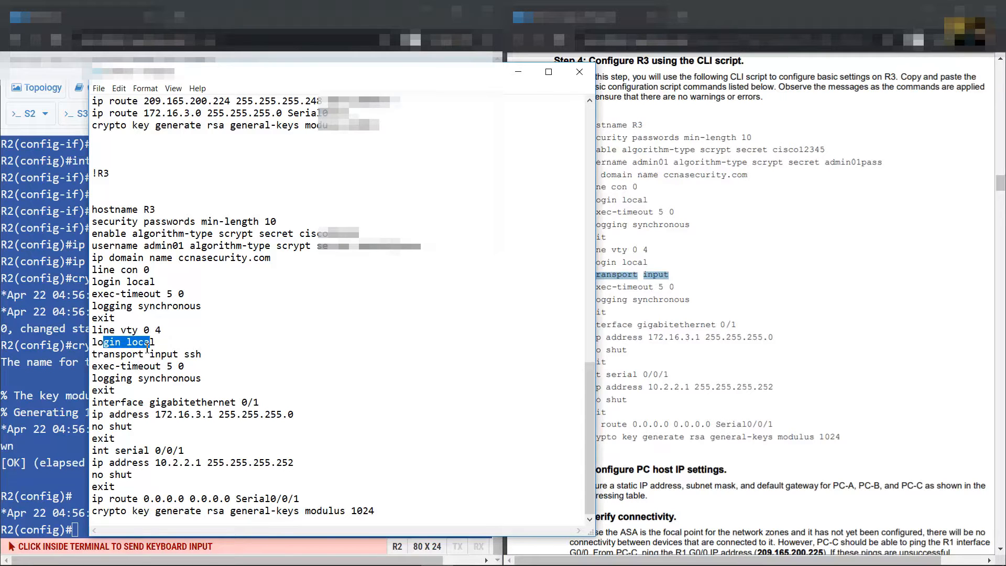
left_click_drag(104, 366, 259, 451)
left_click(393, 517)
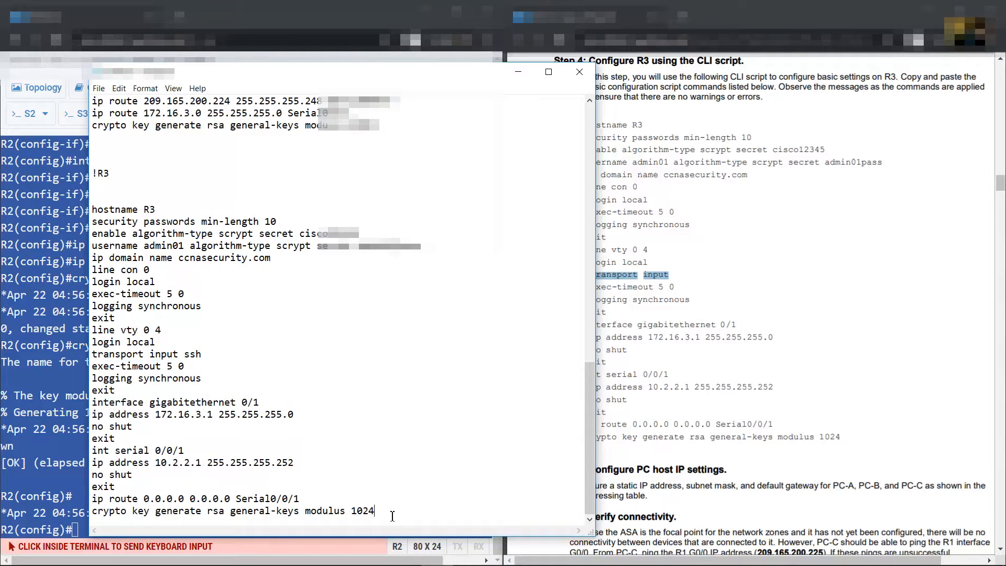
key("Return")
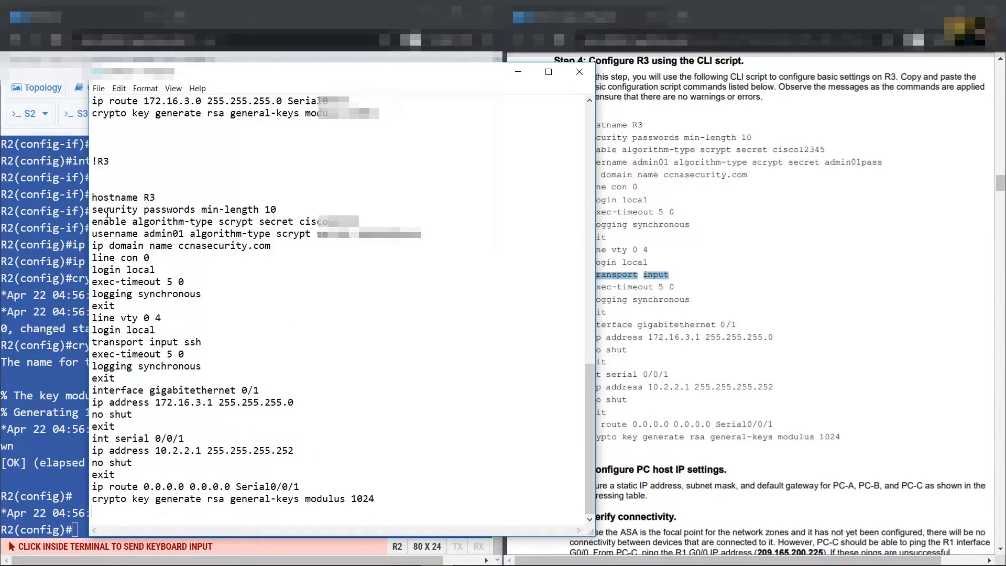
Copy the tidied R3 configuration script from Notepad
left_click_drag(97, 198, 375, 500)
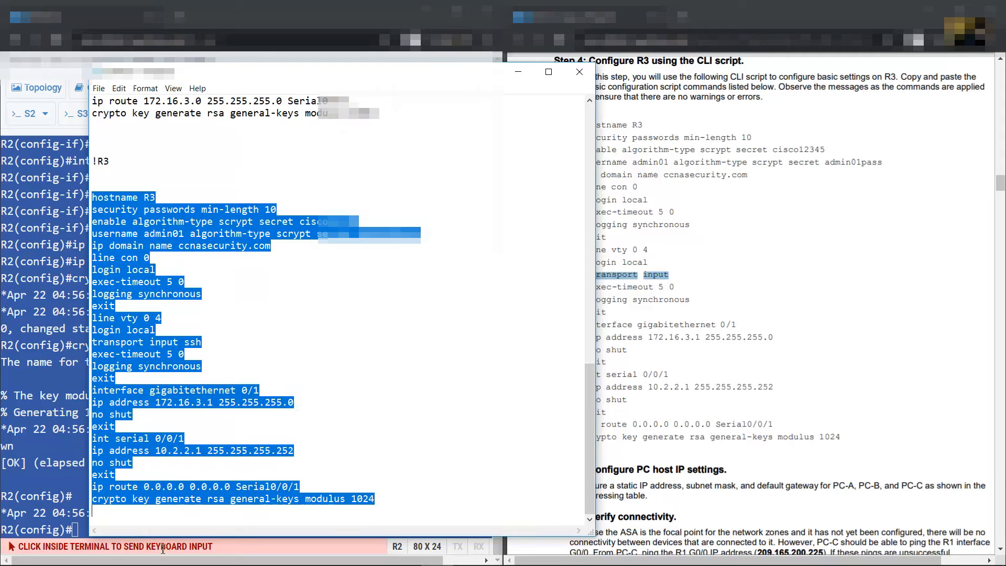
right_click(122, 271)
left_click(146, 306)
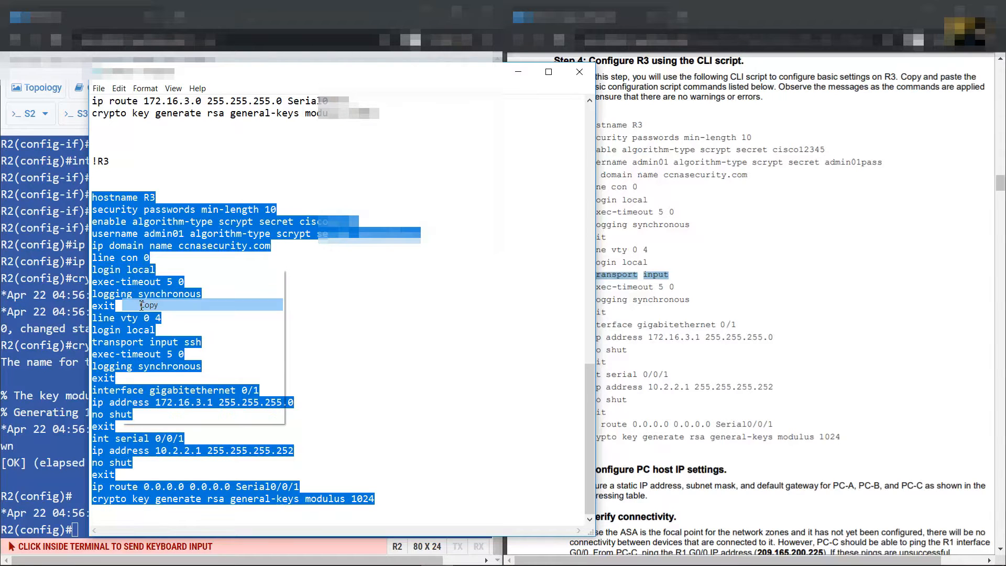
On the R3 console, enter privileged mode with 'en' and global configuration with 'conf term'
left_click(49, 288)
left_click(322, 87)
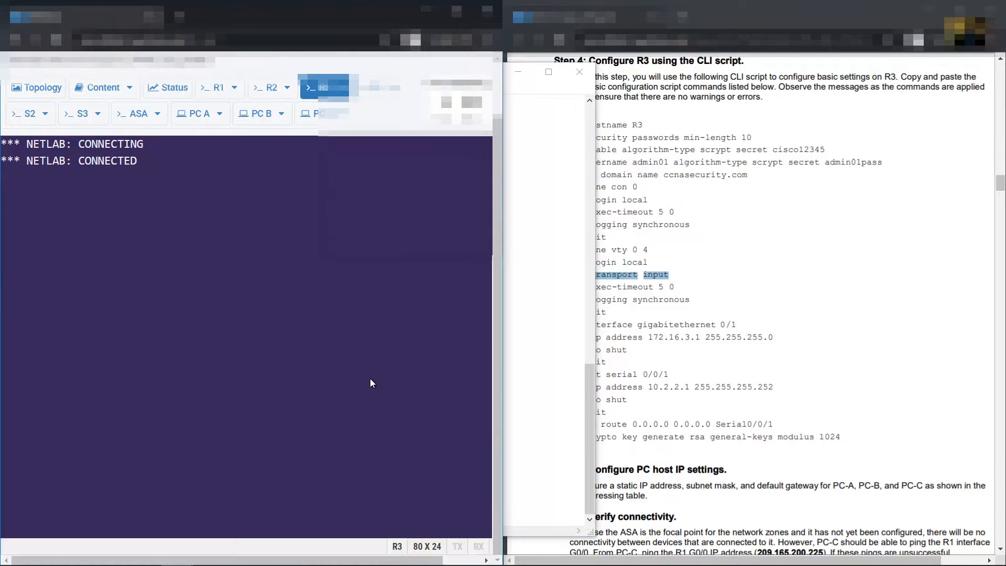
key("Return")
type("en")
key("Return")
type("conf term")
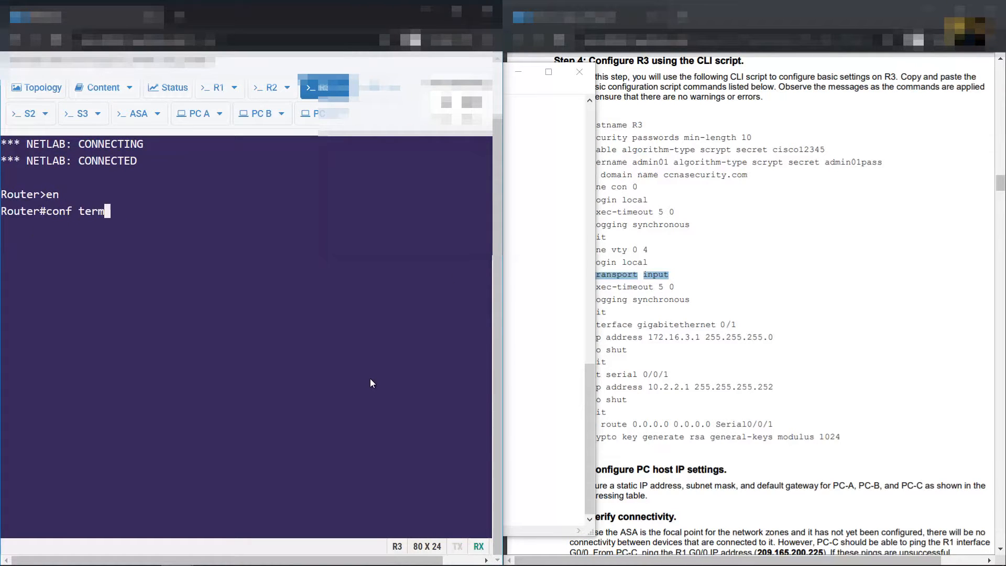
key("Return")
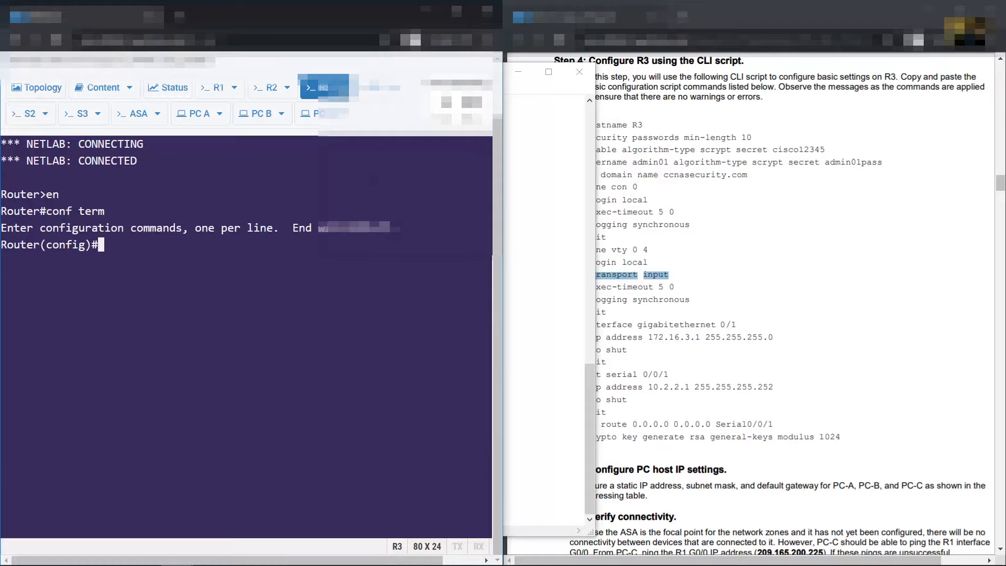
Send the copied script to R3 through Paste To Terminal
left_click(338, 87)
left_click(283, 146)
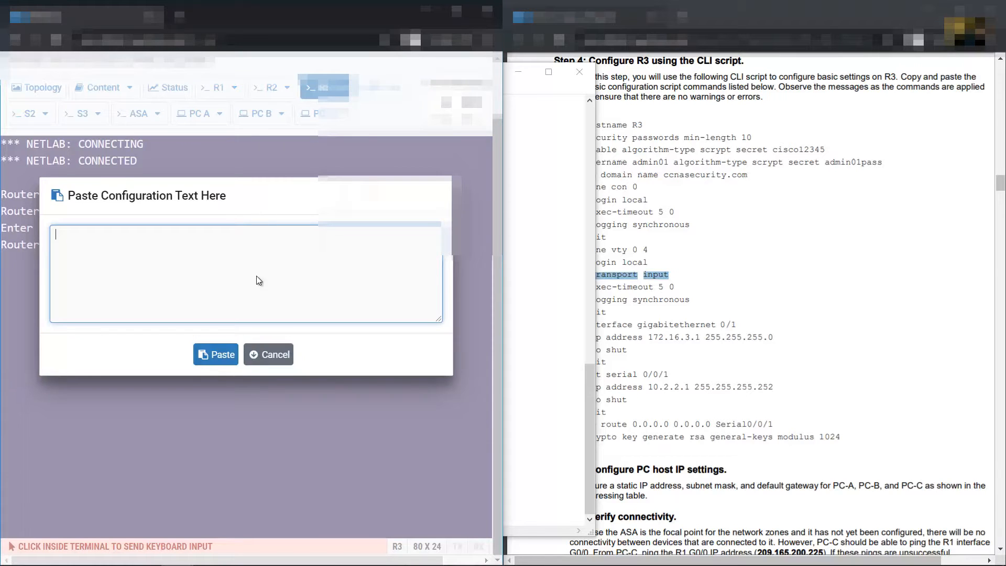
key("ctrl+v")
left_click(217, 355)
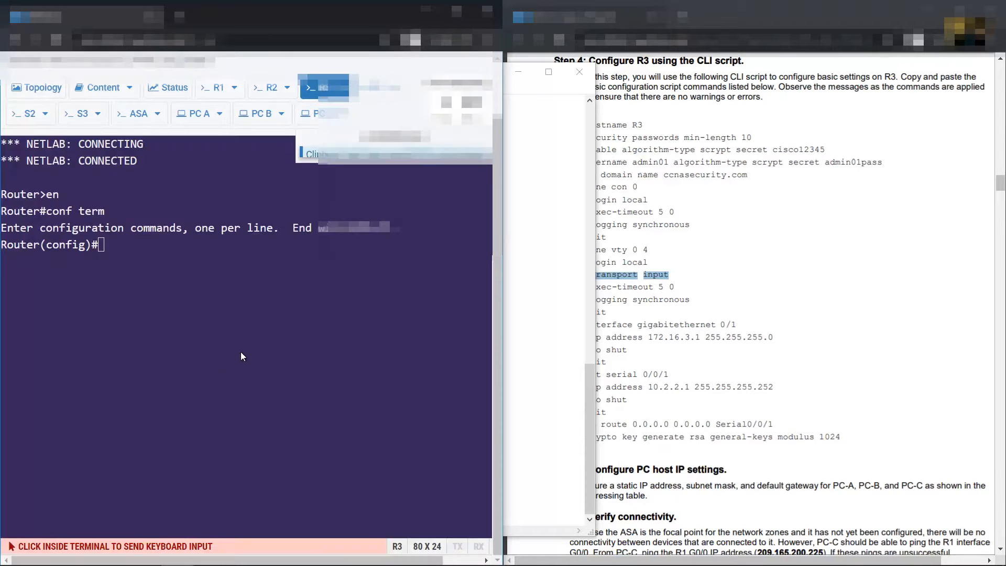
Review the handout's step on PC host IP settings before moving to PC-A
left_click(670, 344)
scroll(760, 305, "down", 5)
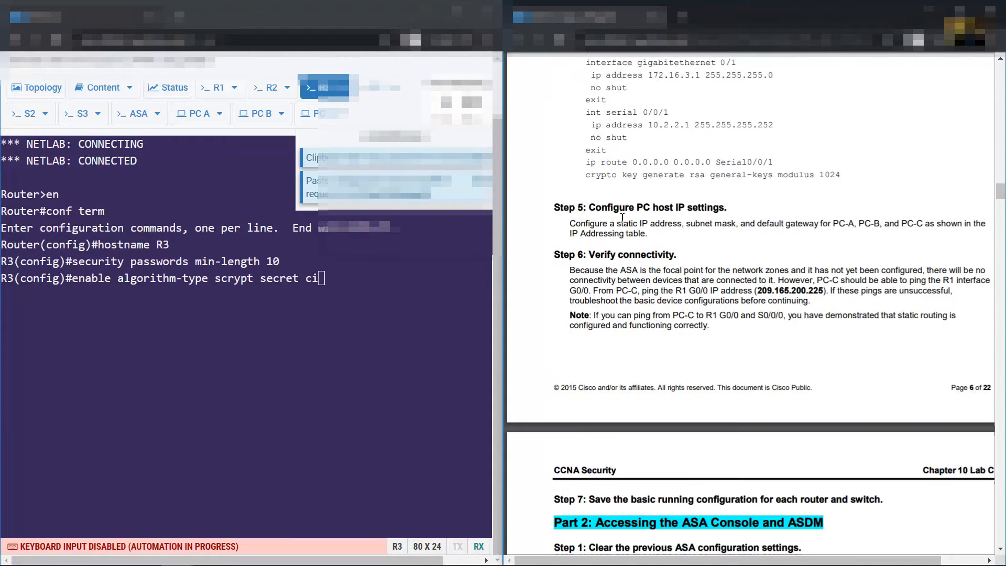
left_click_drag(588, 207, 727, 207)
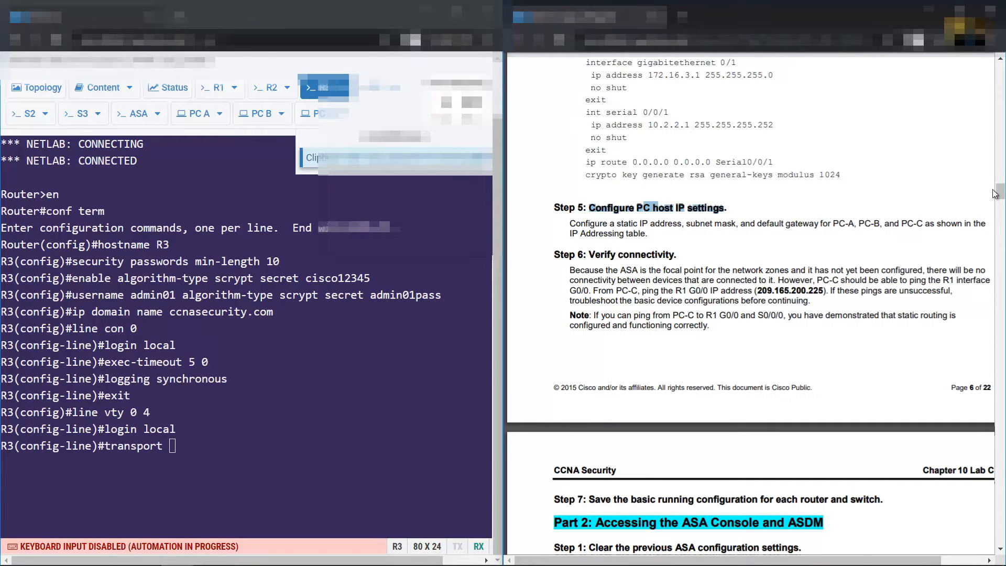
left_click_drag(995, 194, 998, 60)
scroll(869, 206, "down", 6)
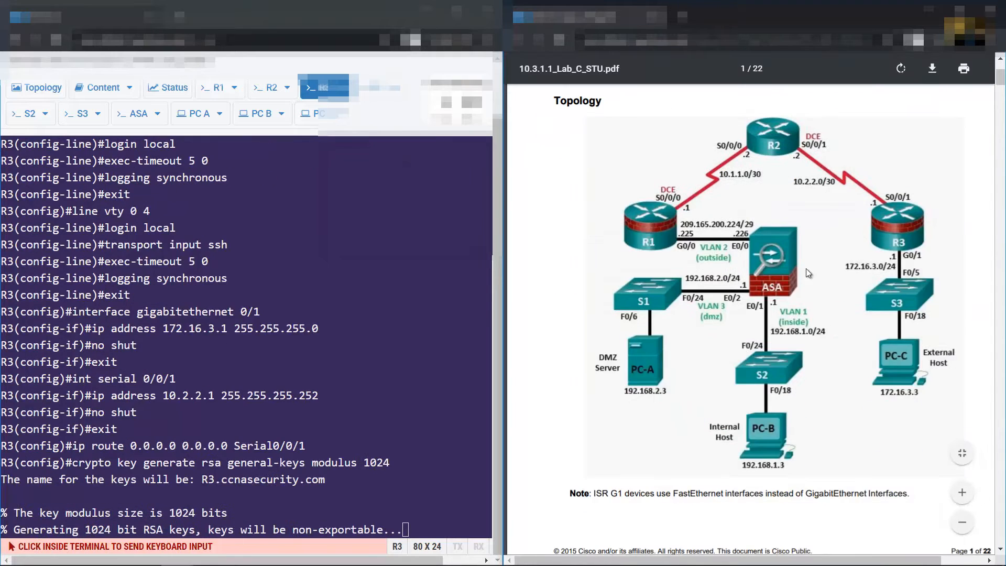
left_click(194, 119)
Open PC-A's Local Area Connection properties from the Network and Sharing Center
scroll(835, 262, "down", 10)
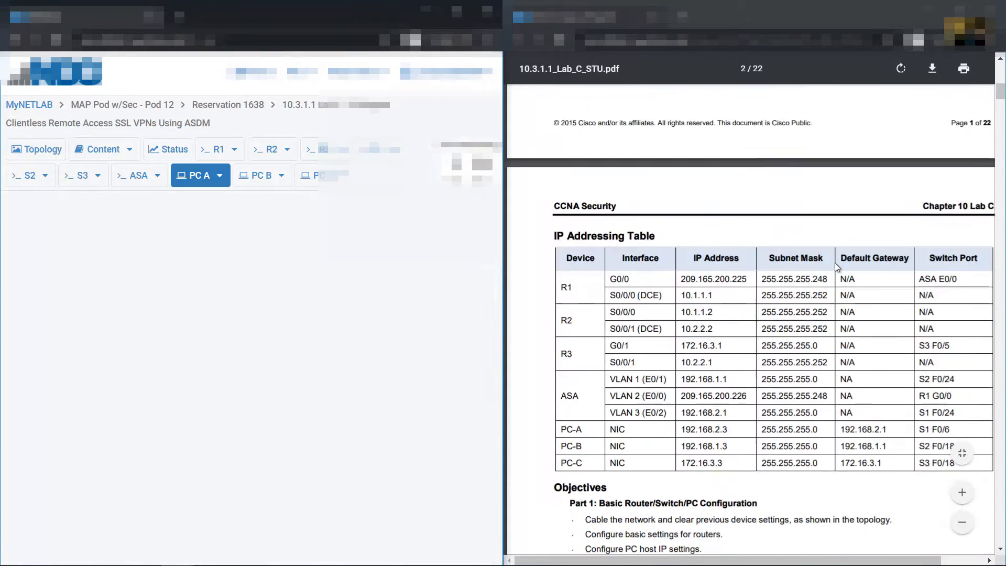
scroll(751, 285, "down", 1)
left_click_drag(558, 264, 972, 307)
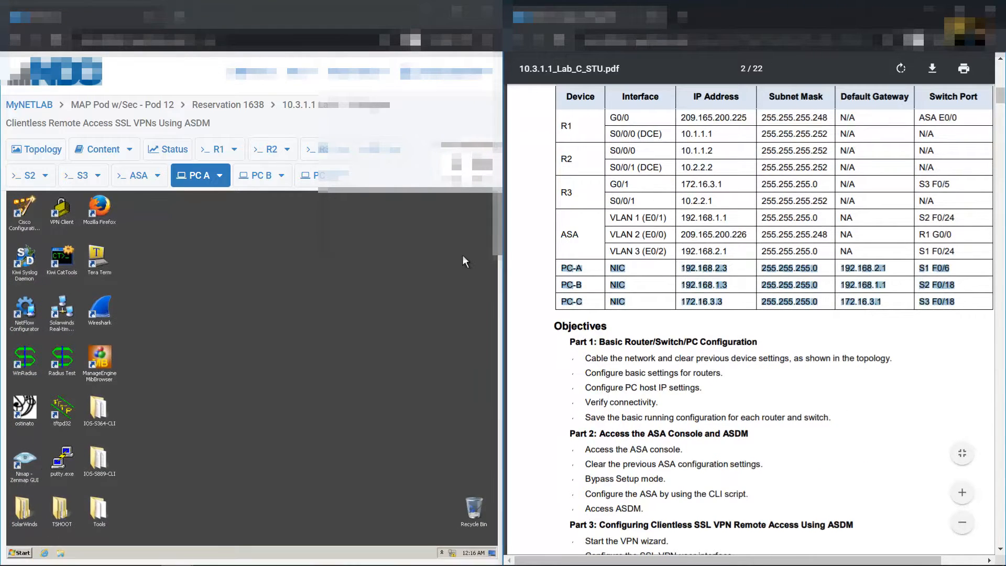
left_click_drag(505, 254, 517, 255)
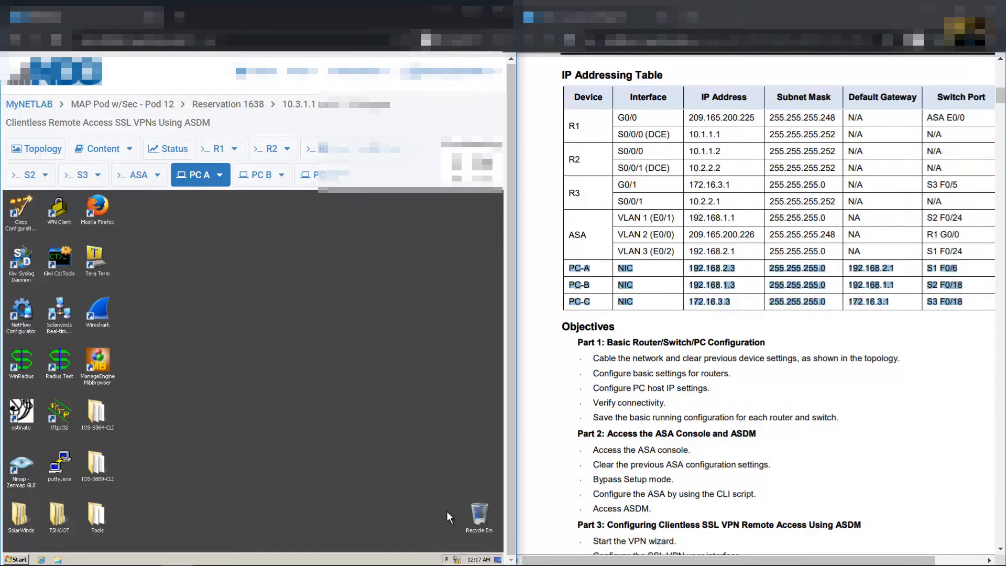
right_click(457, 561)
left_click(435, 549)
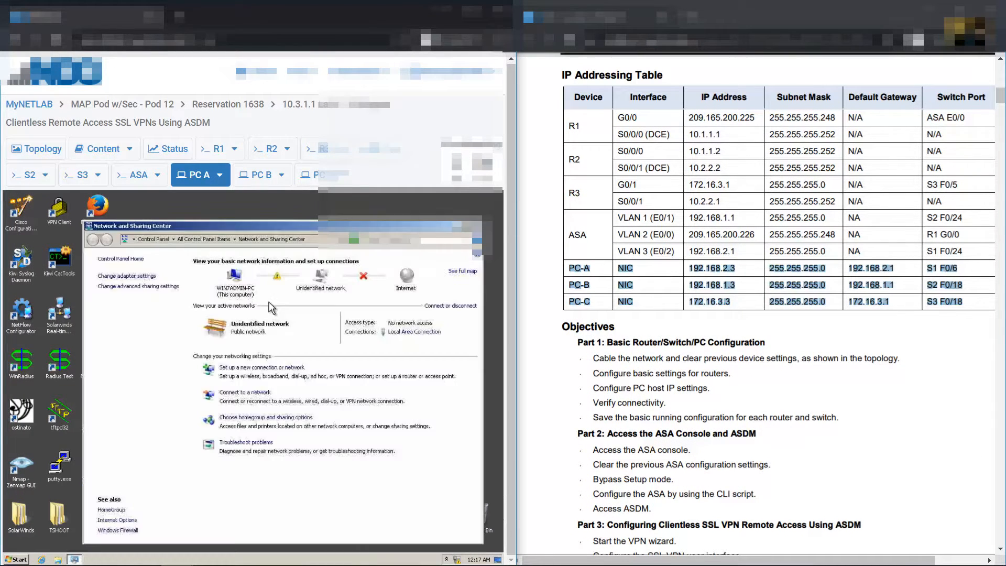
left_click(127, 276)
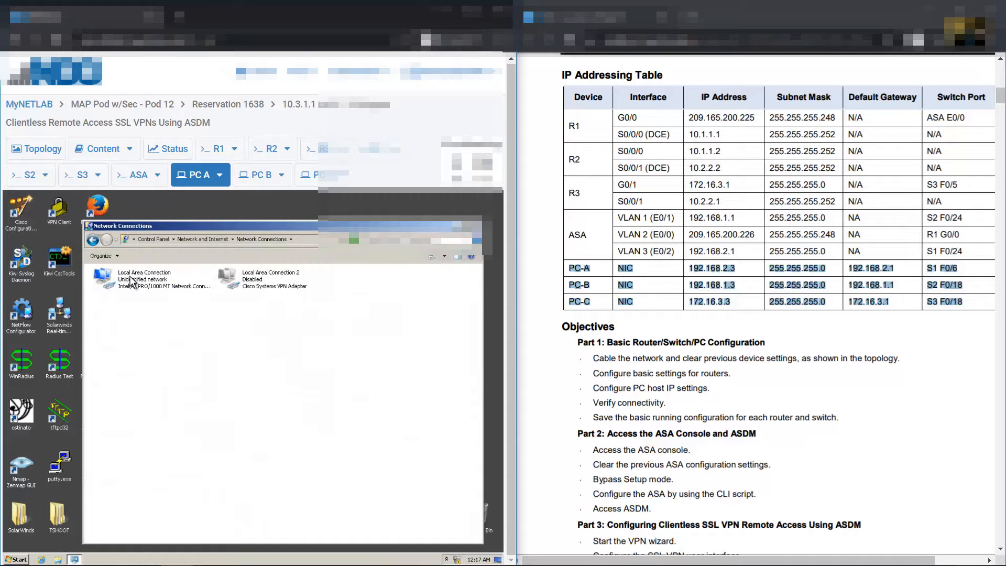
right_click(130, 277)
left_click(171, 355)
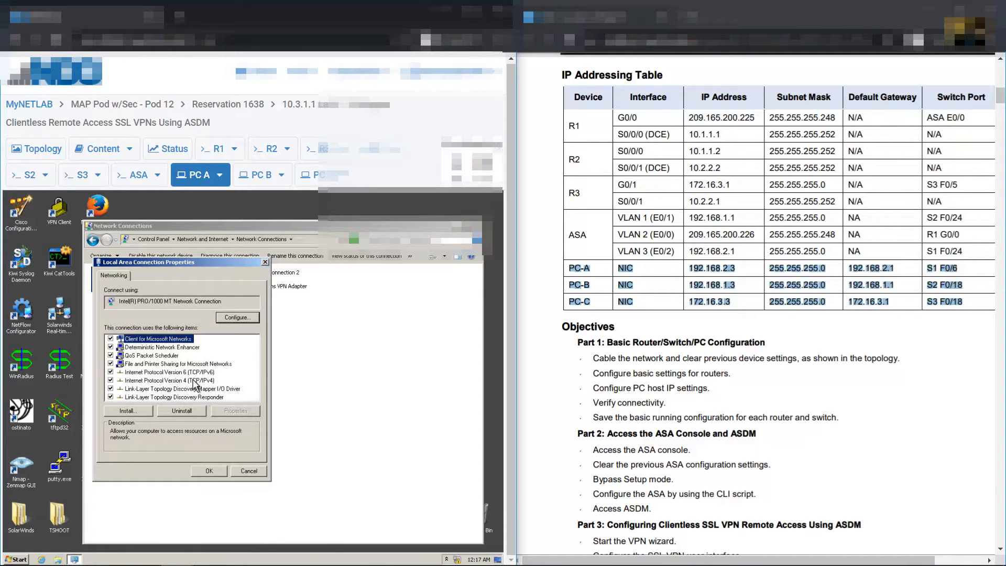
Give PC-A static IPv4 192.168.2.3, mask 255.255.255.0, gateway 192.168.2.1
double_click(194, 380)
left_click(183, 362)
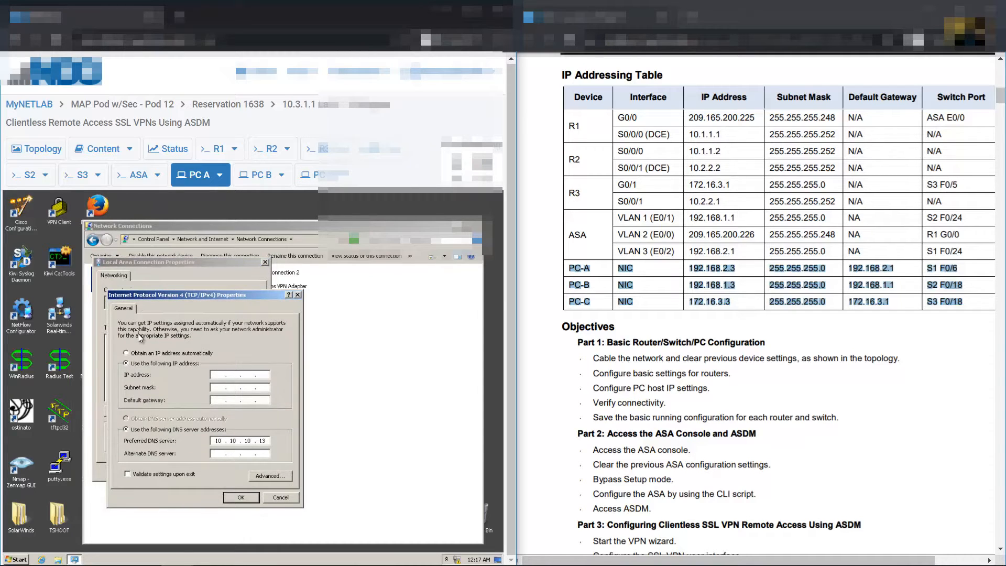
type("192 . 168 . 2 . 3")
key("Tab")
key("Tab")
type("192 . 168 . 2 . 1")
left_click(229, 498)
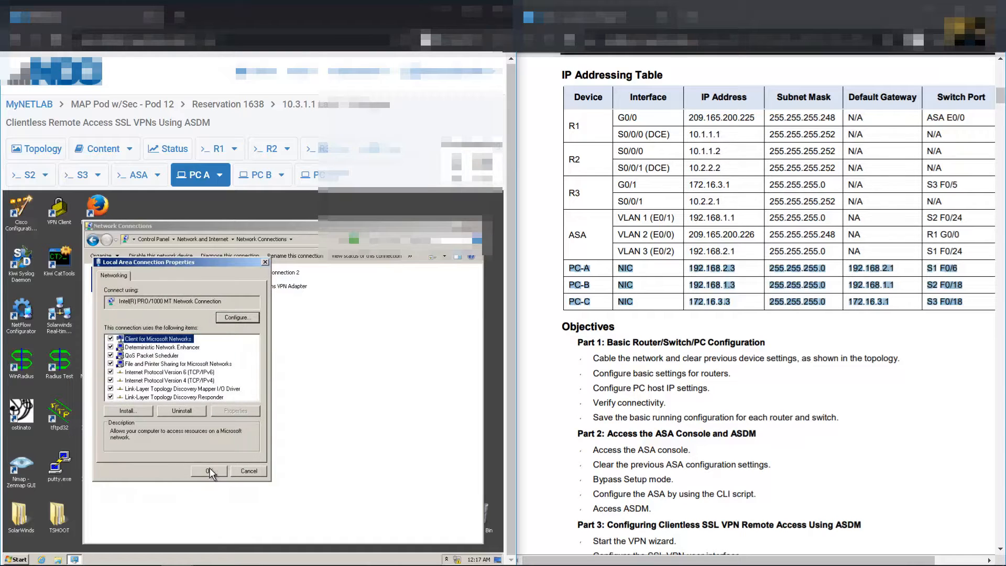
left_click(210, 473)
left_click(247, 179)
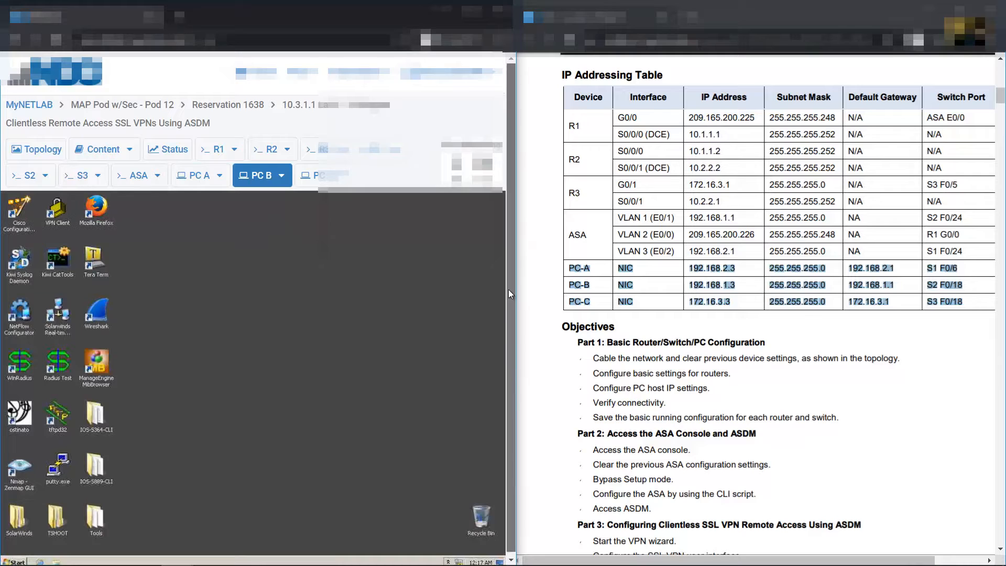
Open PC-B's Local Area Connection properties from the Network and Sharing Center
scroll(508, 290, "down", 1)
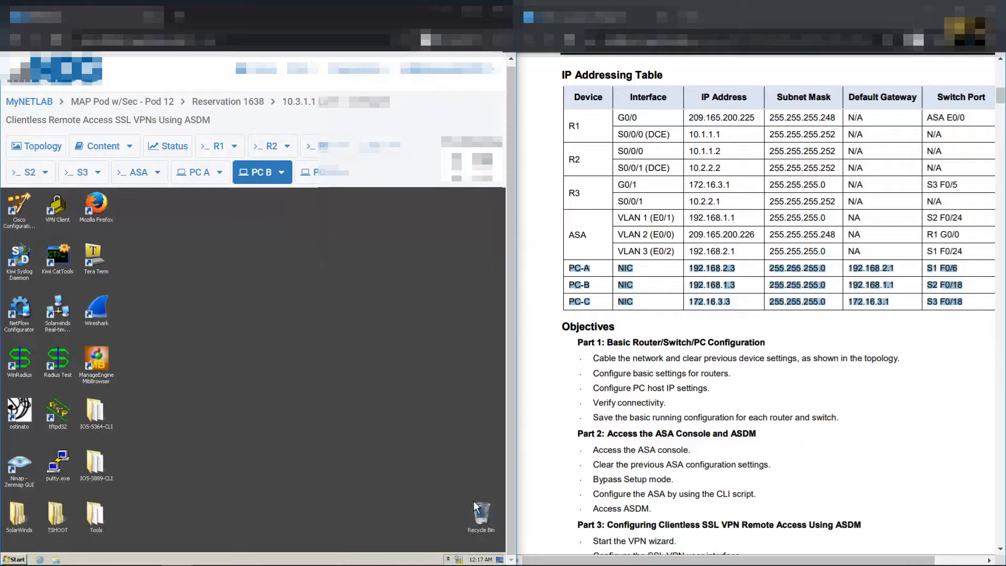
left_click(460, 560)
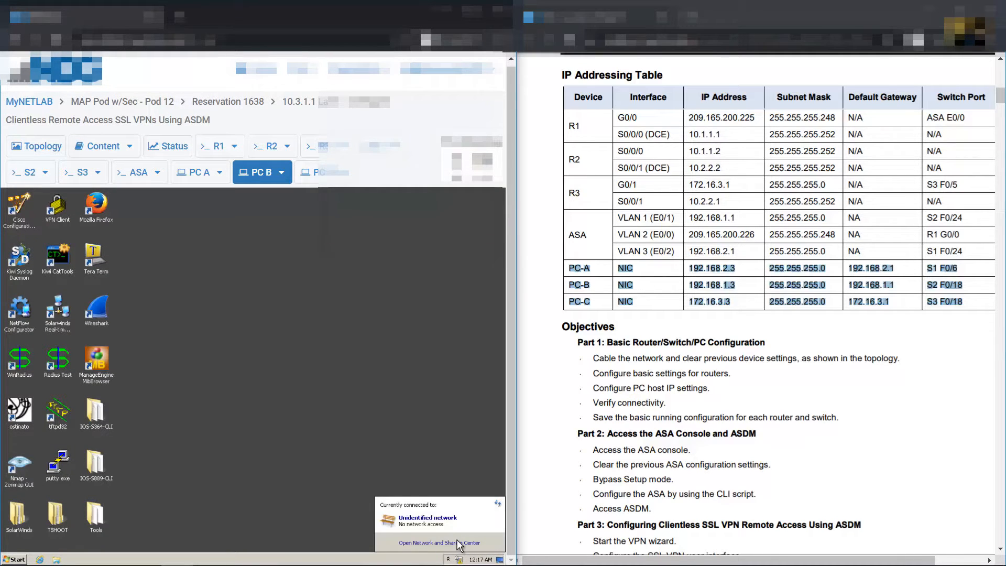
left_click(458, 543)
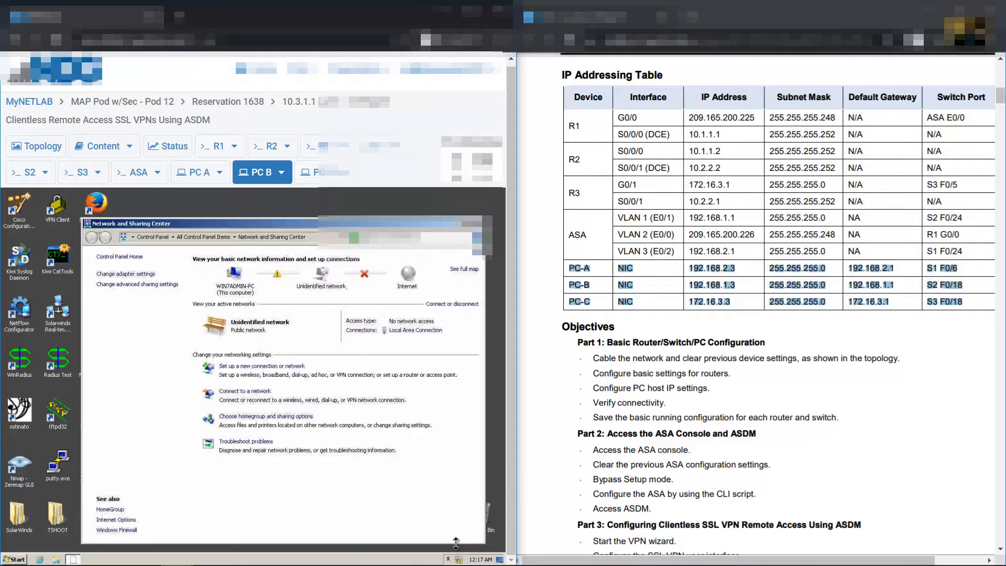
left_click(143, 278)
right_click(141, 275)
left_click(169, 357)
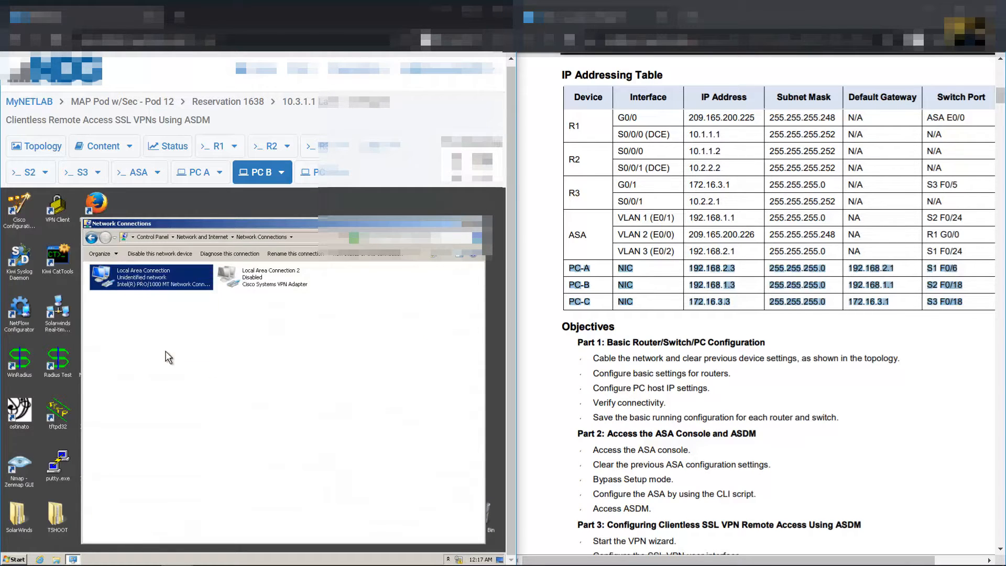
Give PC-B static IPv4 192.168.1.3, mask 255.255.255.0, gateway 192.168.1.1
double_click(194, 378)
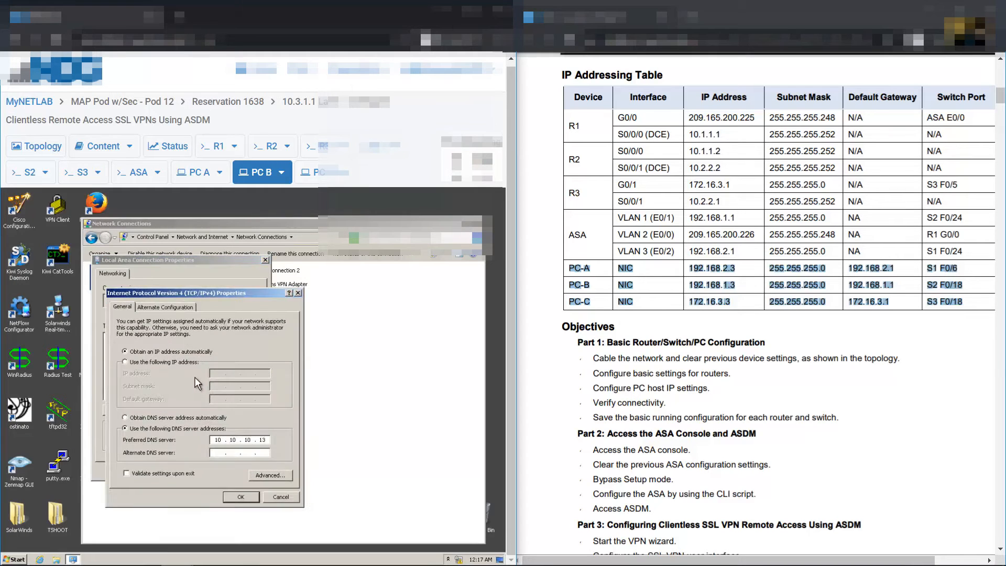
left_click(125, 362)
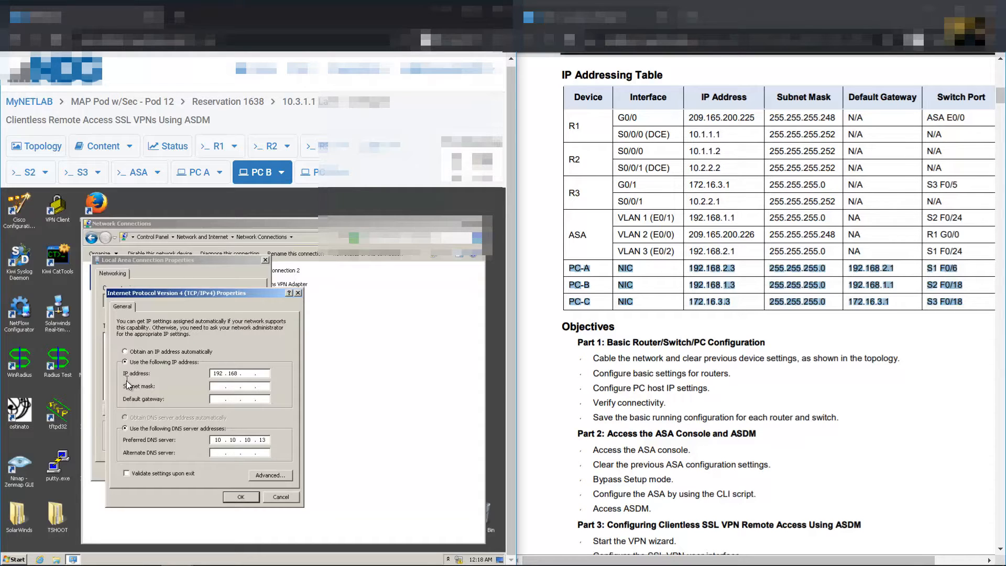
type("3")
key("Tab")
left_click(231, 498)
left_click(209, 470)
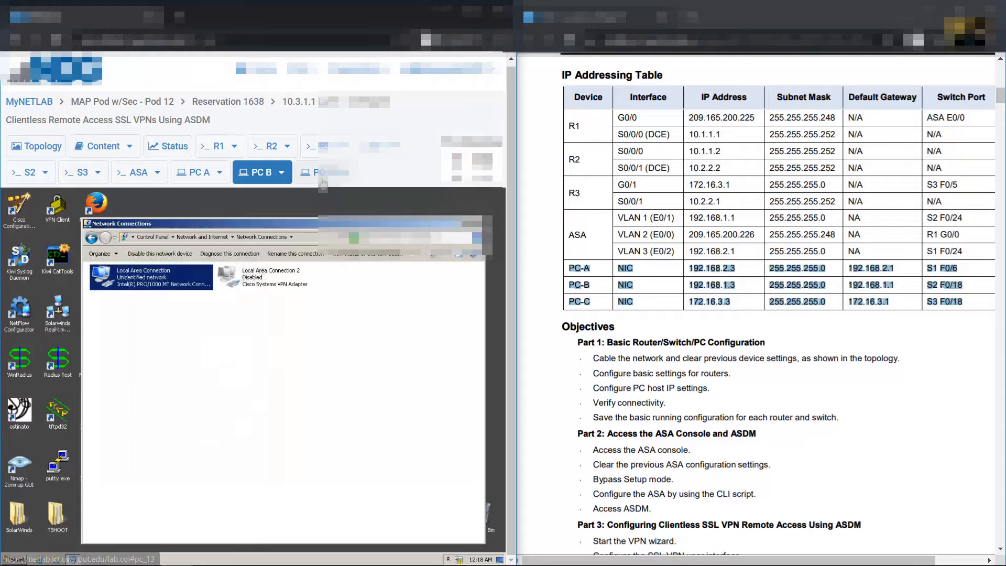
left_click(321, 172)
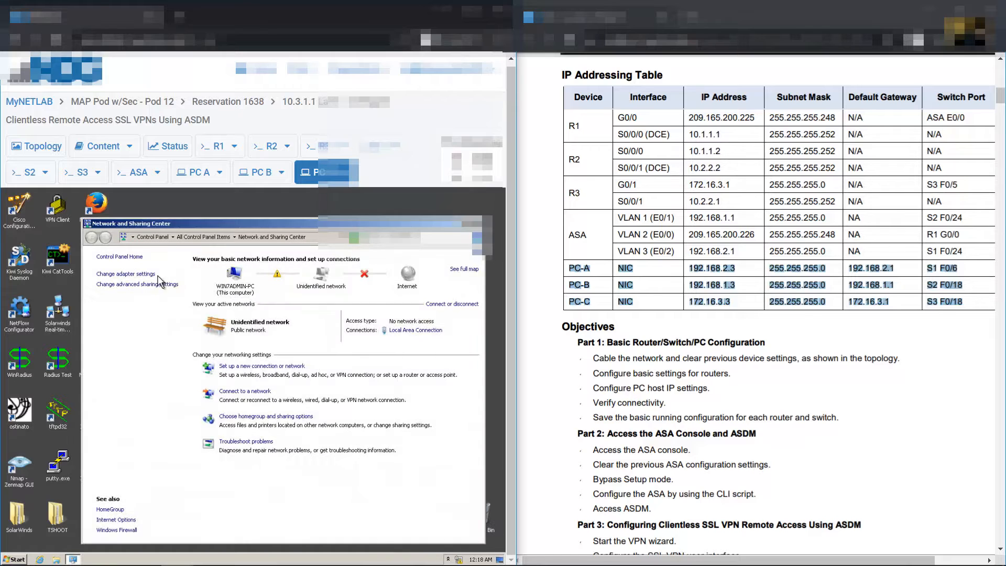
Open the IPv4 properties of PC-C's Local Area Connection
left_click(144, 283)
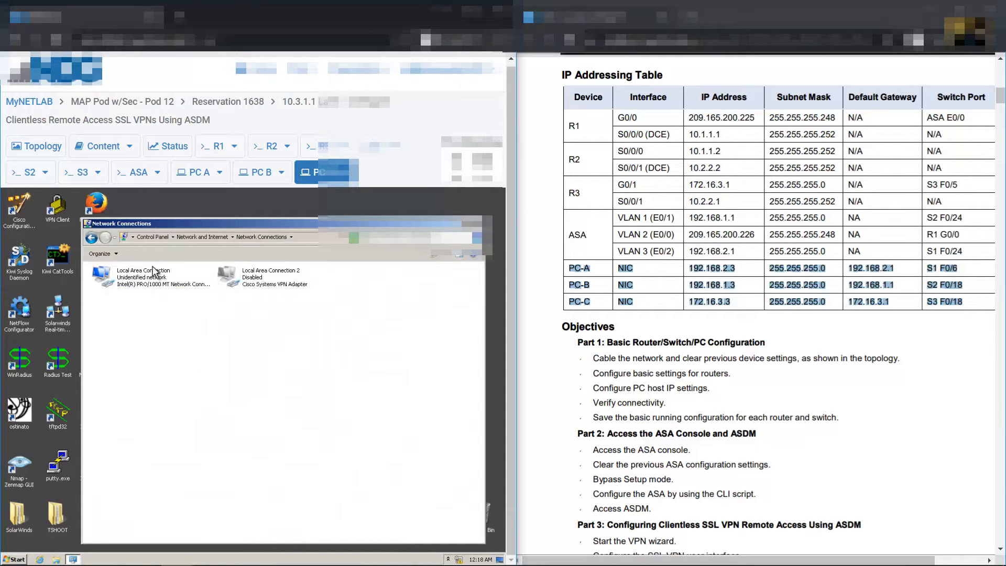
right_click(144, 280)
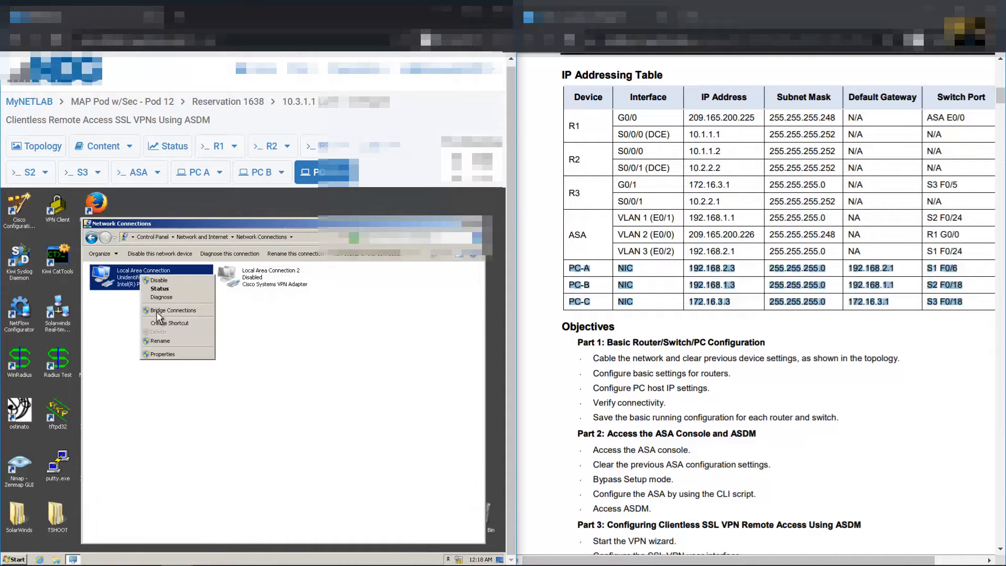
left_click(177, 358)
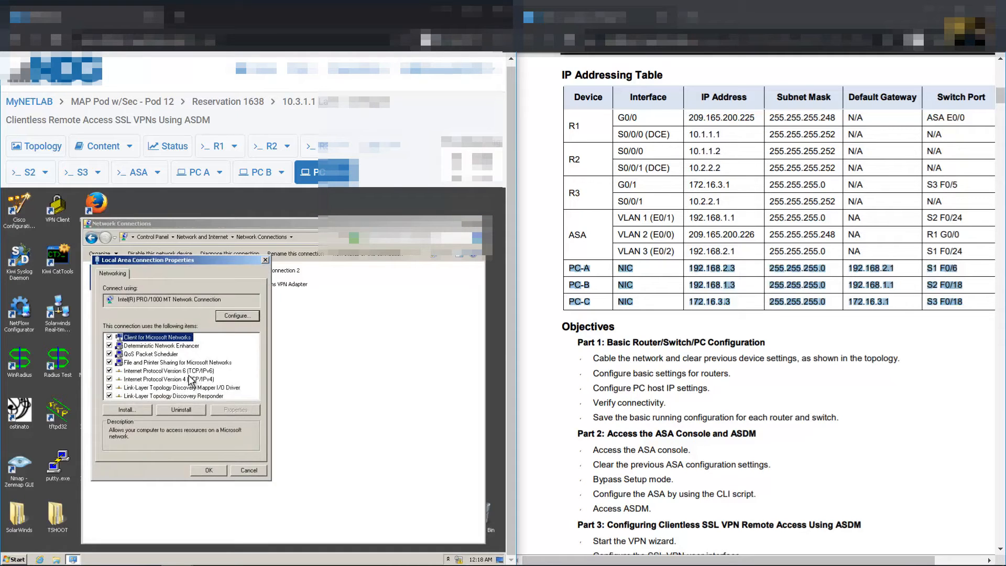
left_click(184, 380)
left_click(249, 408)
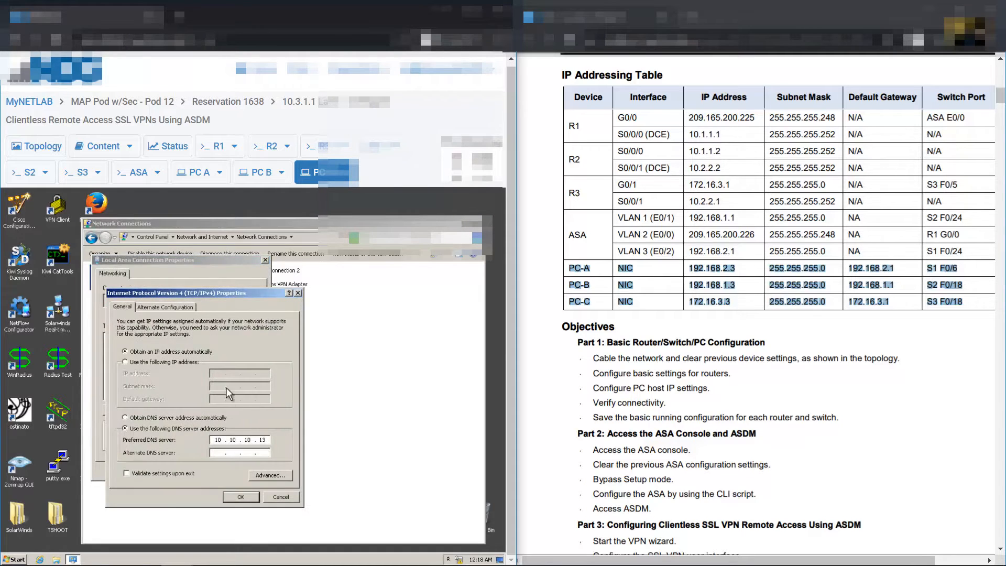
Enter static IP 172.16.3.3, mask 255.255.255.0 and gateway 172.16.3.1, and apply
left_click(183, 362)
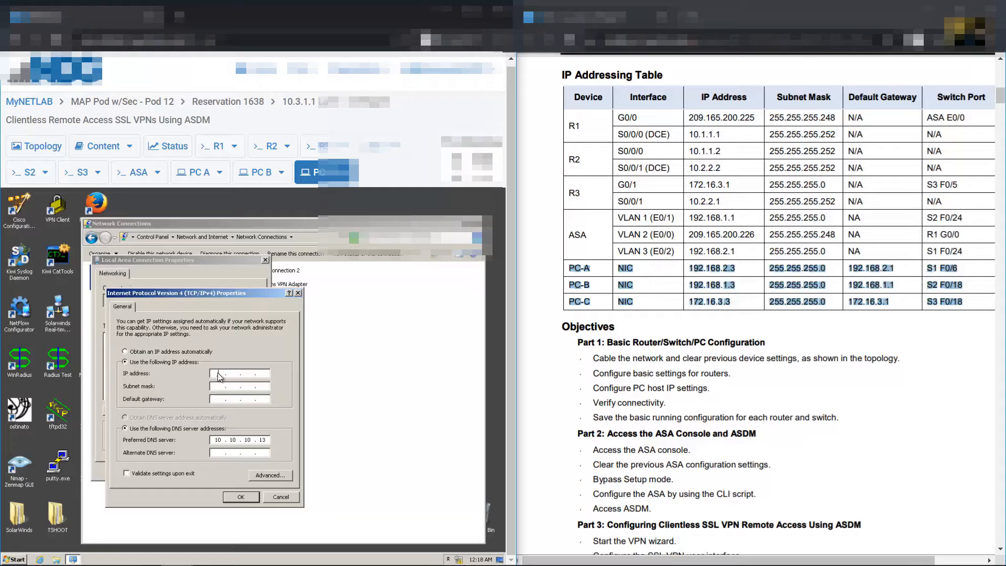
type("172 . 16 . 3 . 3")
key("Tab")
key("Tab")
type("255")
key("Tab")
type("172 . 16 . 3 . 1")
left_click(240, 501)
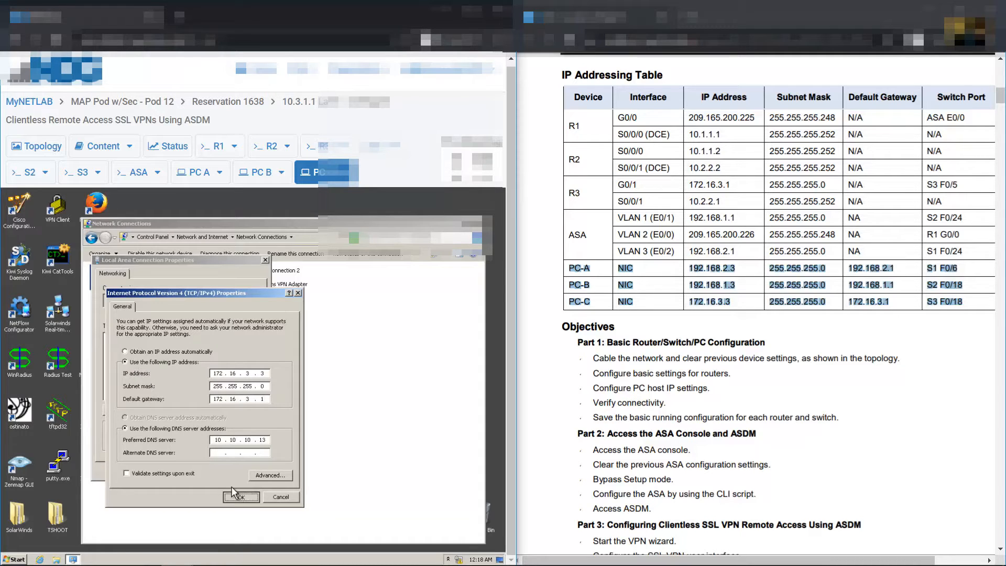
left_click(212, 470)
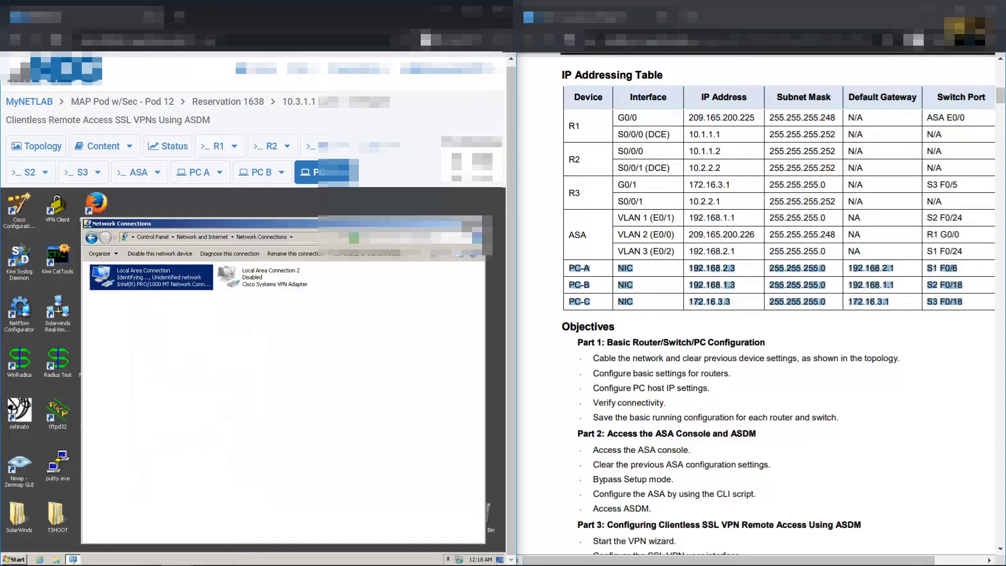
Scroll ahead in the lab handout, then return to PC-C's desktop
left_click(733, 286)
scroll(746, 291, "down", 8)
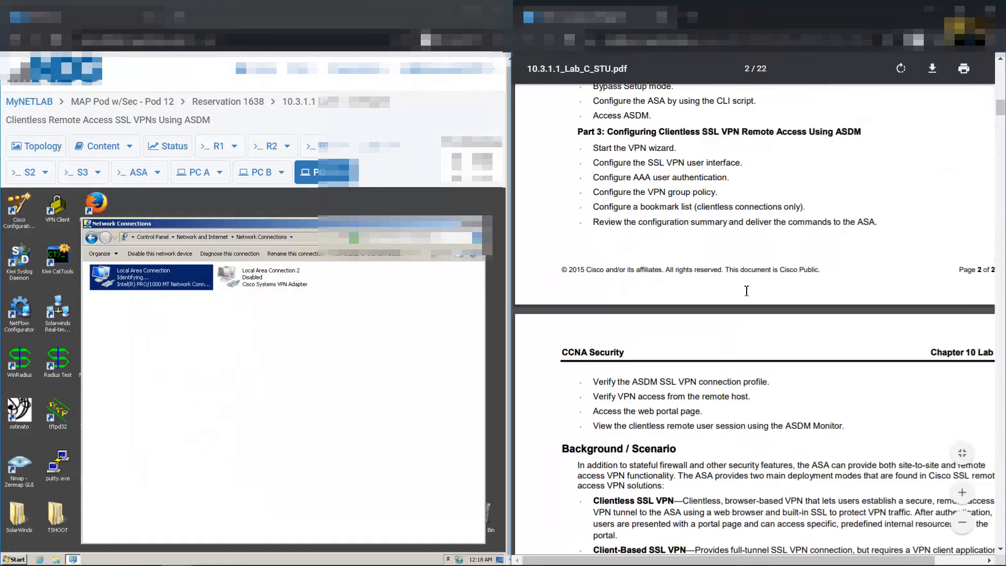
scroll(747, 291, "down", 20)
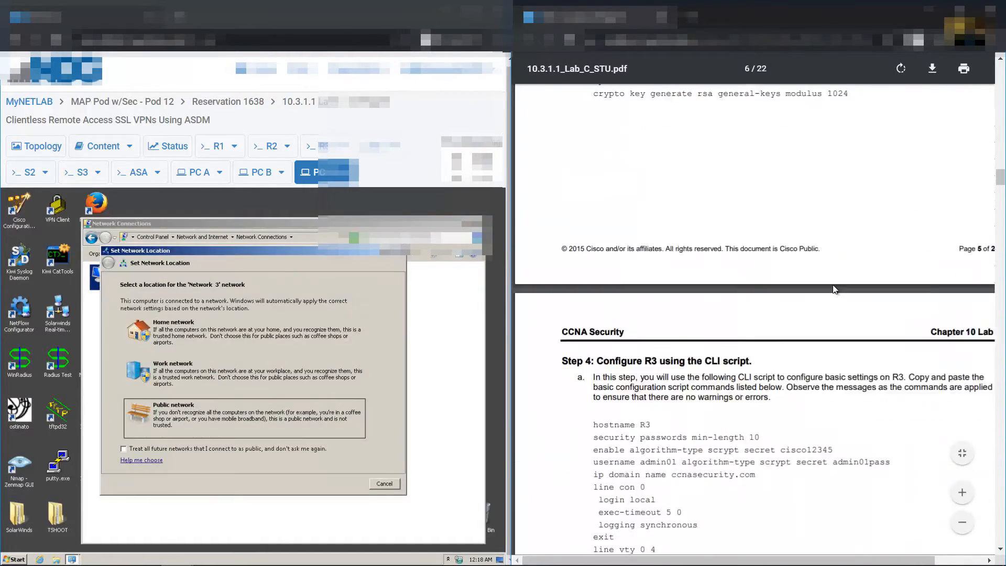
scroll(834, 290, "down", 7)
left_click(381, 484)
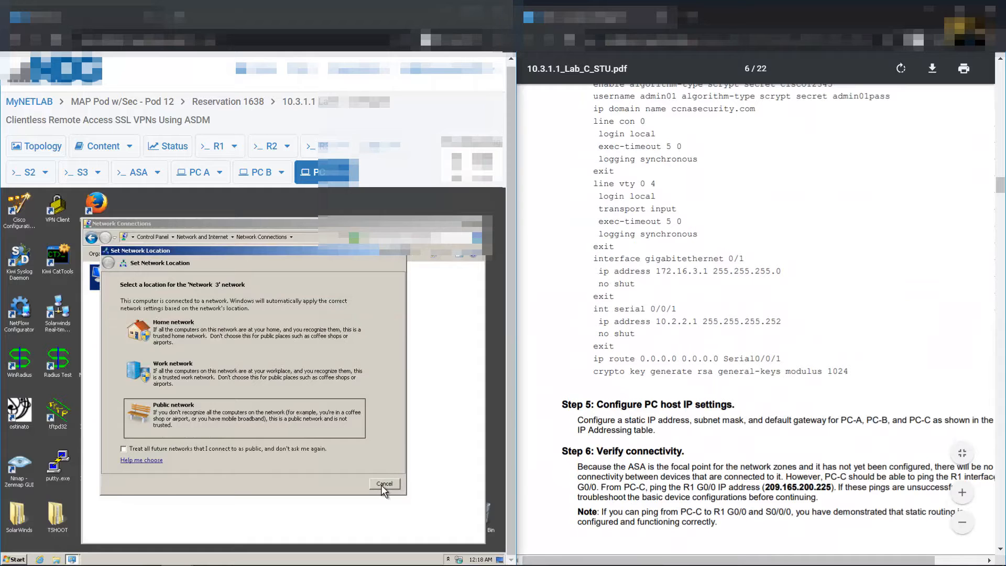
Cancel PC-C's network location prompt, view the topology diagram, and return to PC-C
left_click(385, 483)
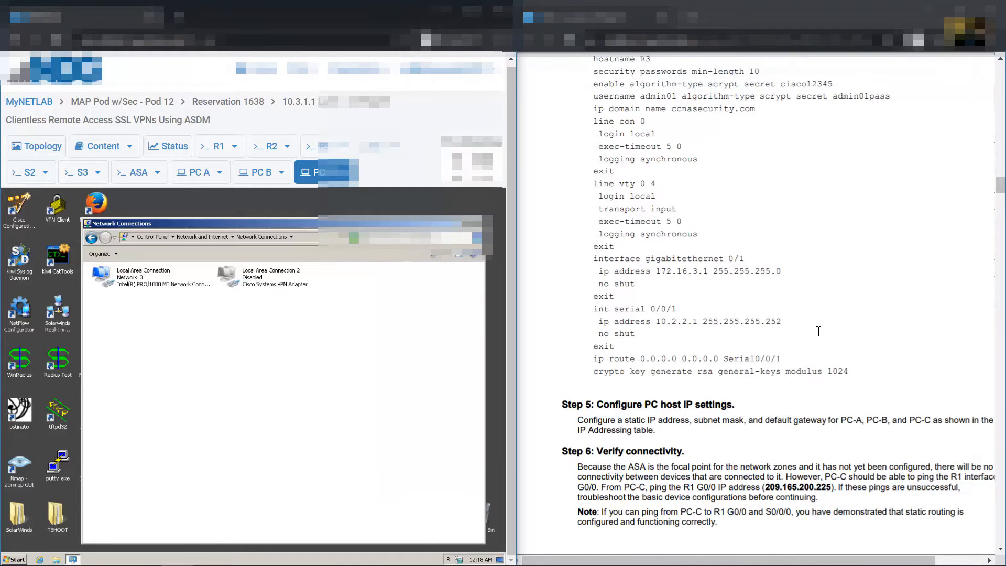
scroll(819, 323, "down", 8)
scroll(710, 277, "up", 2)
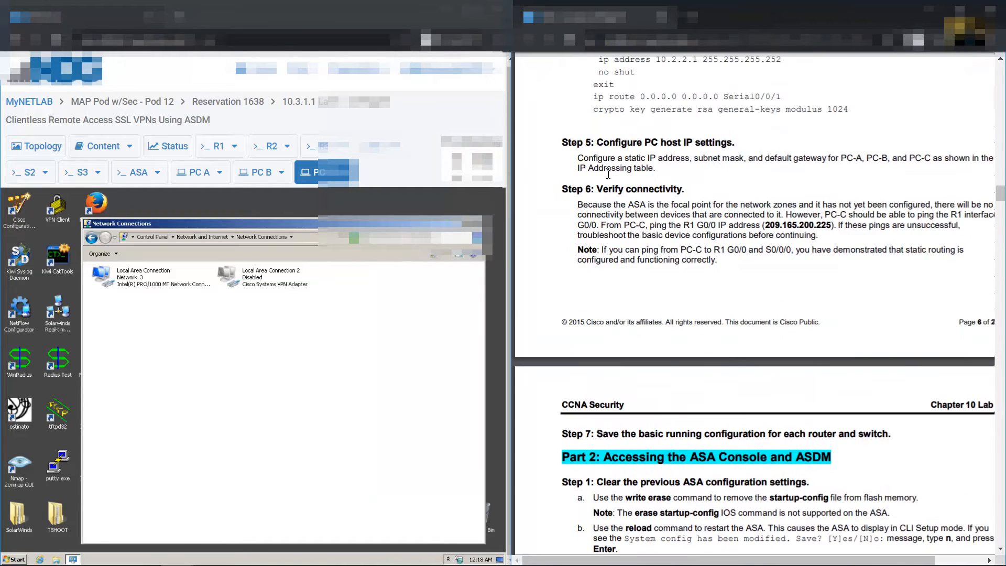
left_click_drag(601, 197, 841, 229)
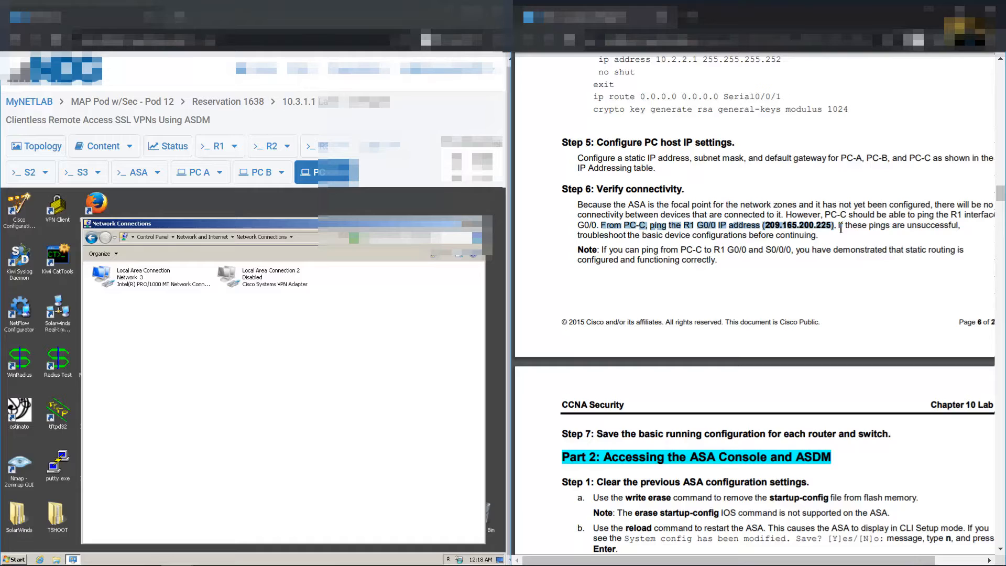
left_click(38, 146)
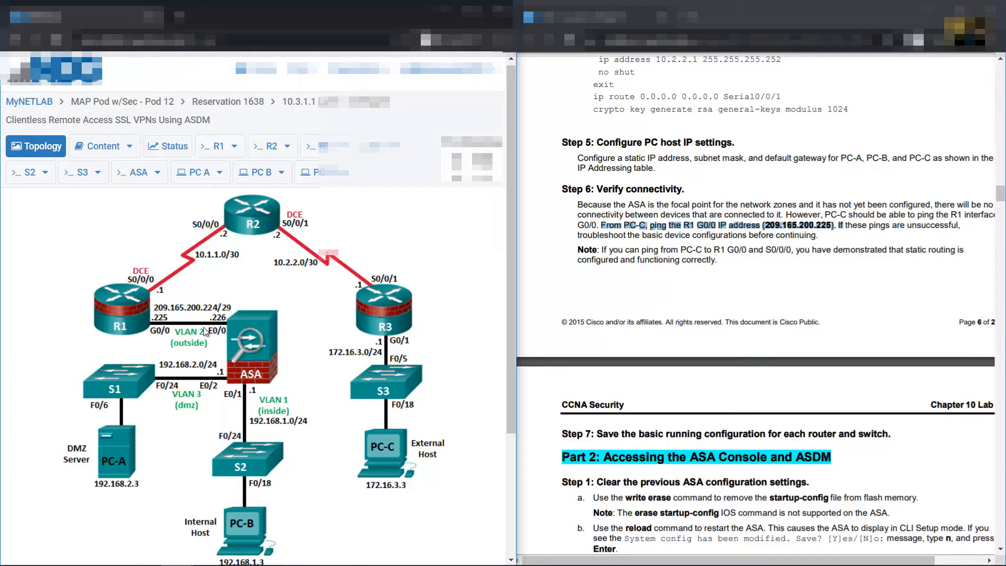
left_click(321, 172)
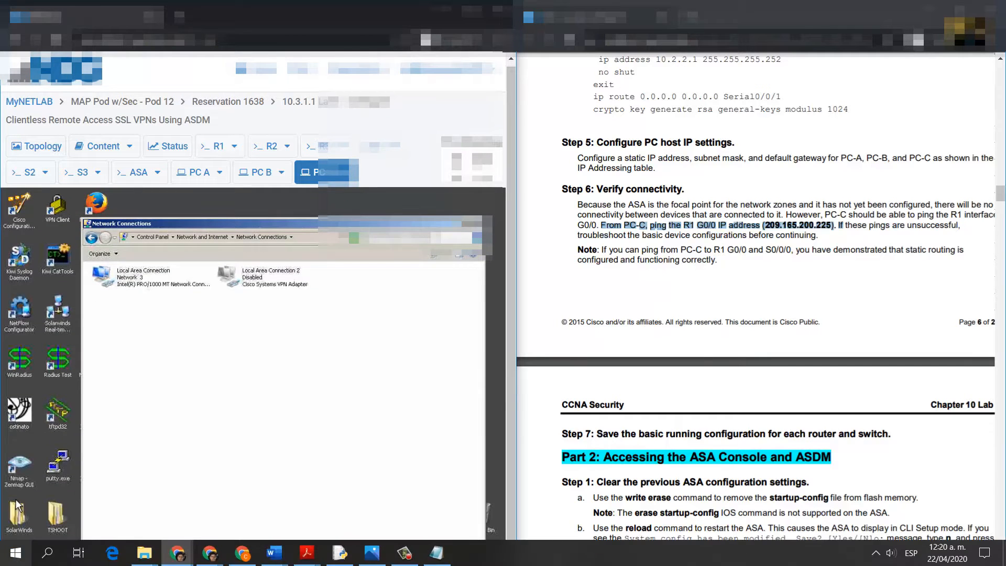
Ping 209.165.200.225 from a PC-C command prompt
left_click(17, 560)
left_click(64, 341)
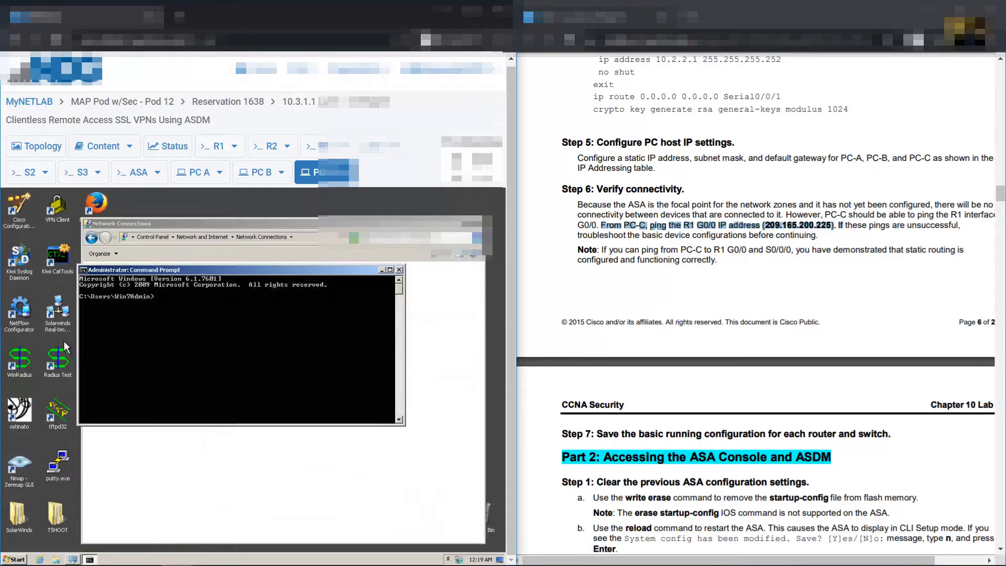
type("ping 209.165.200.225")
key("Return")
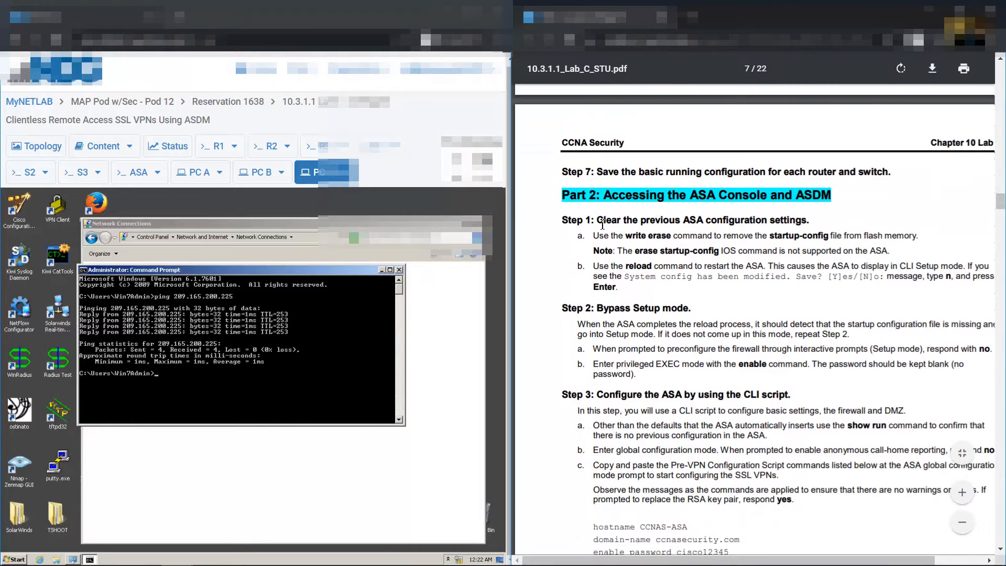
Read the handout's steps on clearing the ASA configuration and the reload command
left_click_drag(597, 221, 800, 218)
scroll(799, 218, "down", 1)
scroll(799, 218, "down", 1)
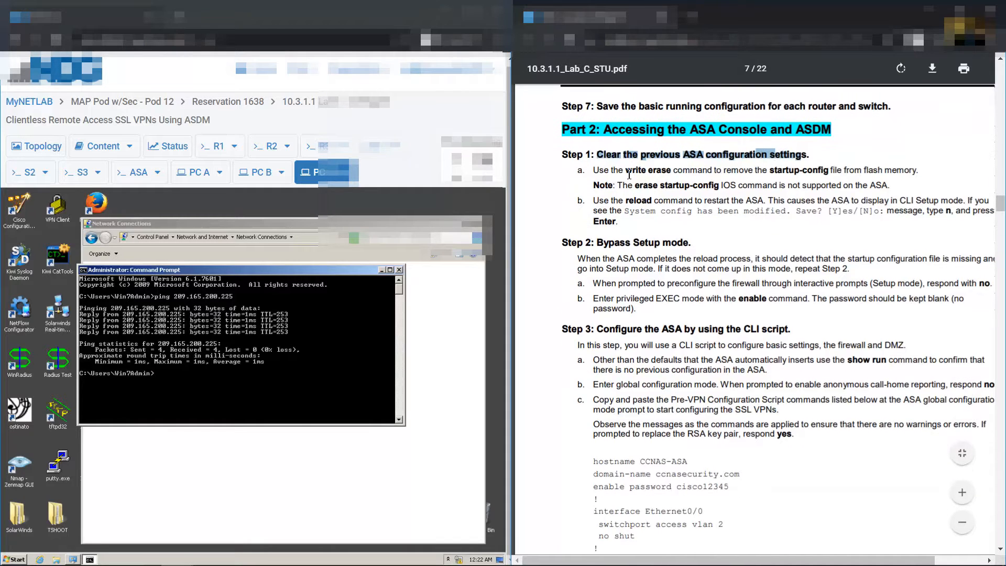
left_click_drag(625, 171, 674, 173)
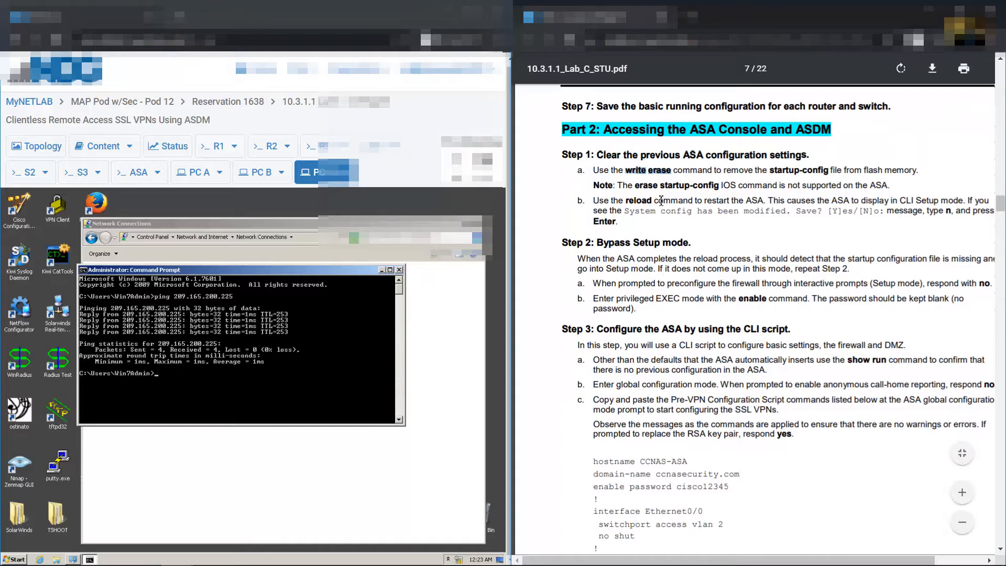
left_click_drag(664, 201, 626, 201)
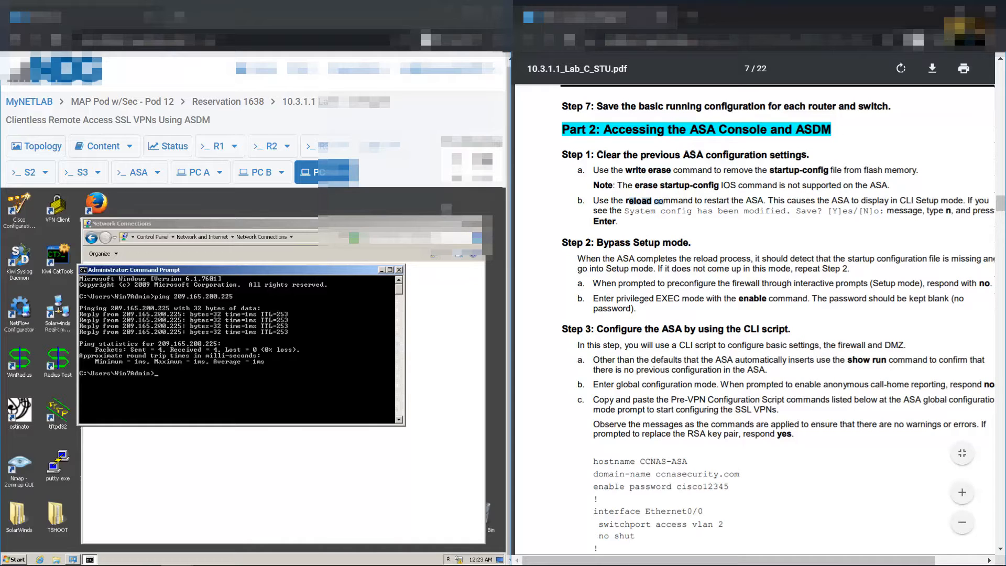
Erase the ASA's saved configuration with write erase
left_click(139, 172)
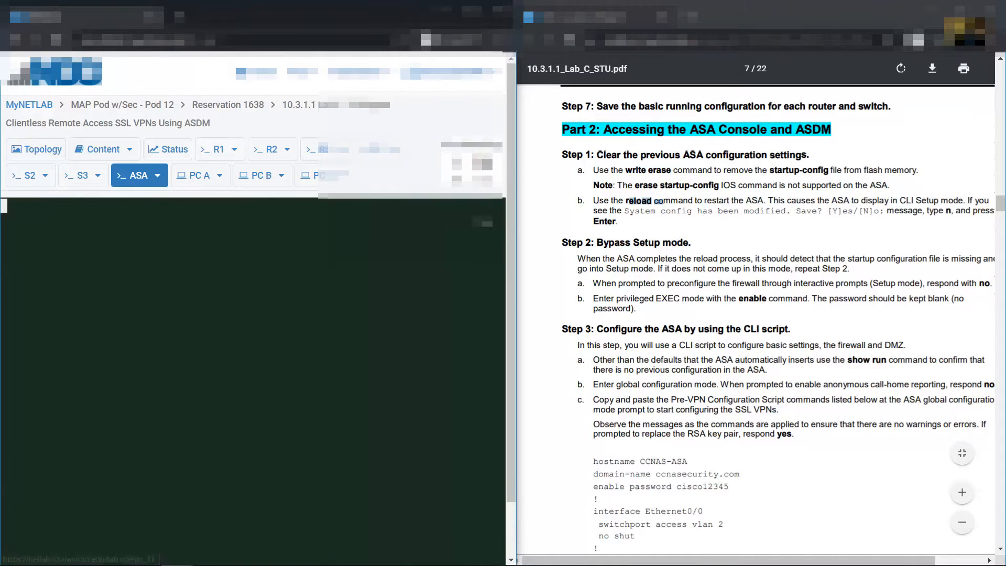
type("write eras")
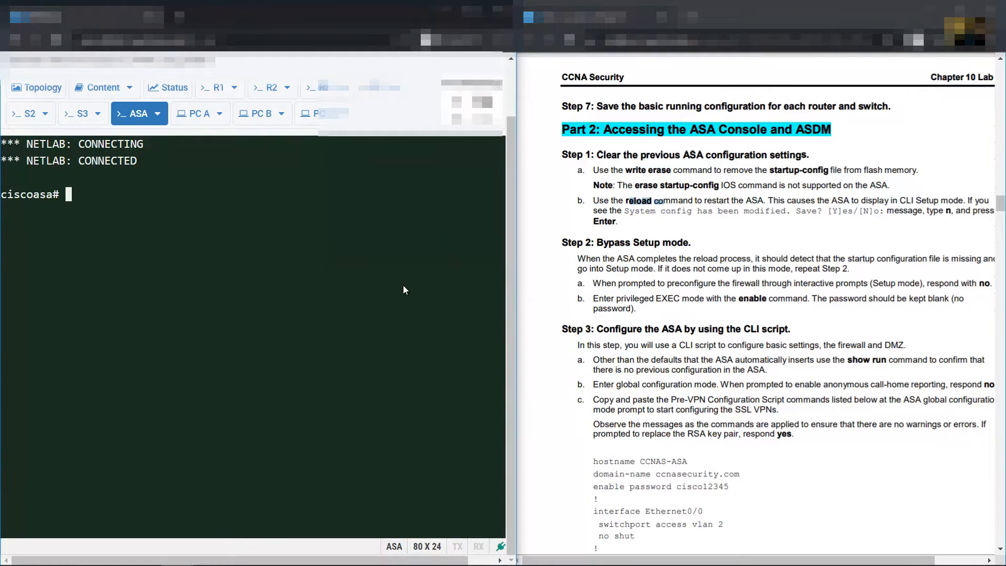
type("e")
key("Return")
key("Return")
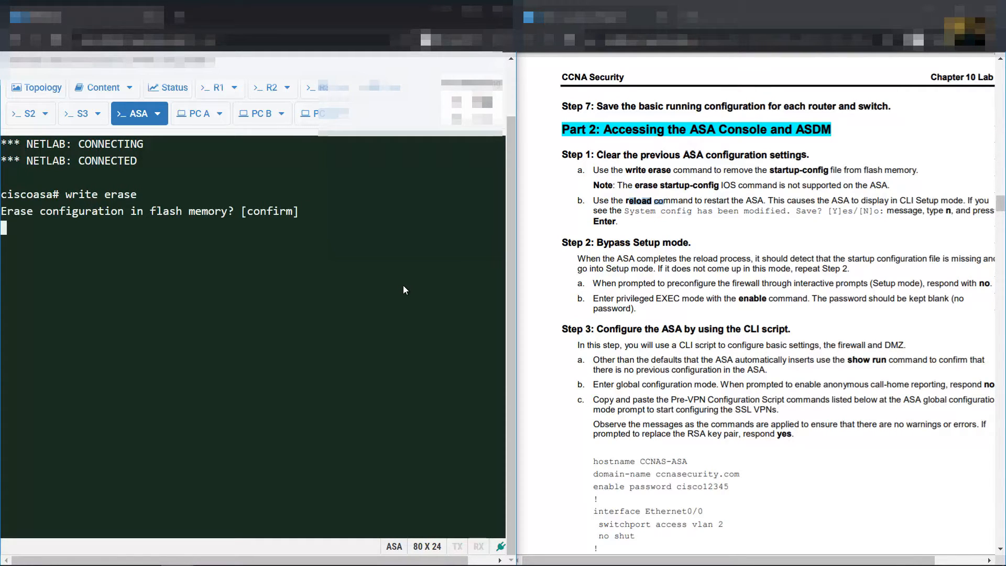
Reload the ASA, declining to save the configuration and confirming the restart
type("reload")
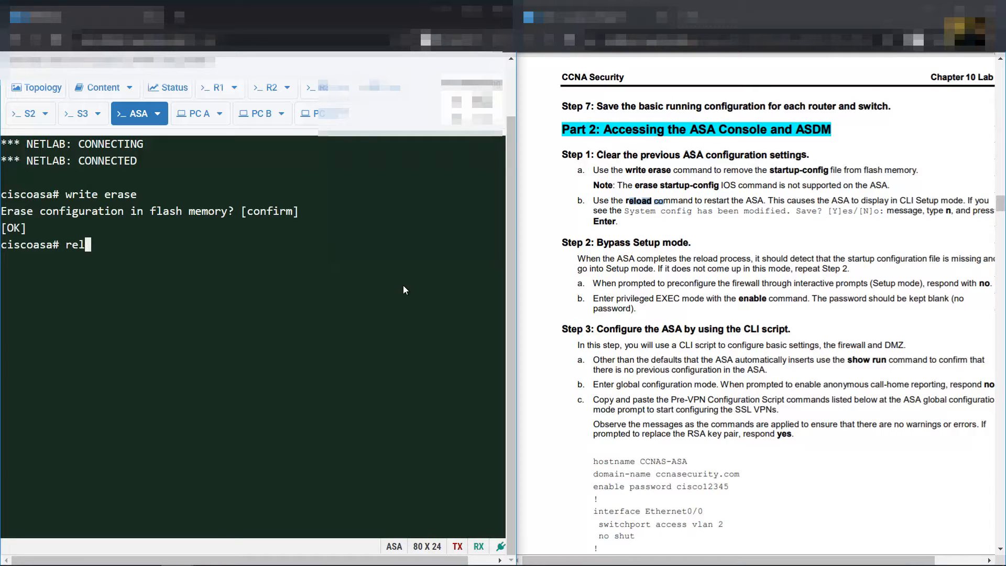
key("Return")
type("N]o:  N")
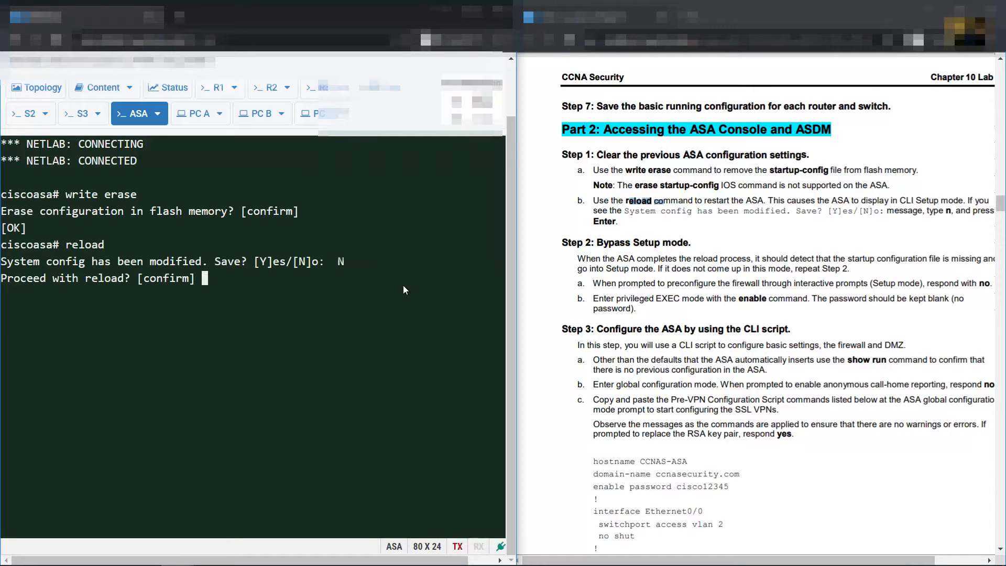
key("Return")
key("Return")
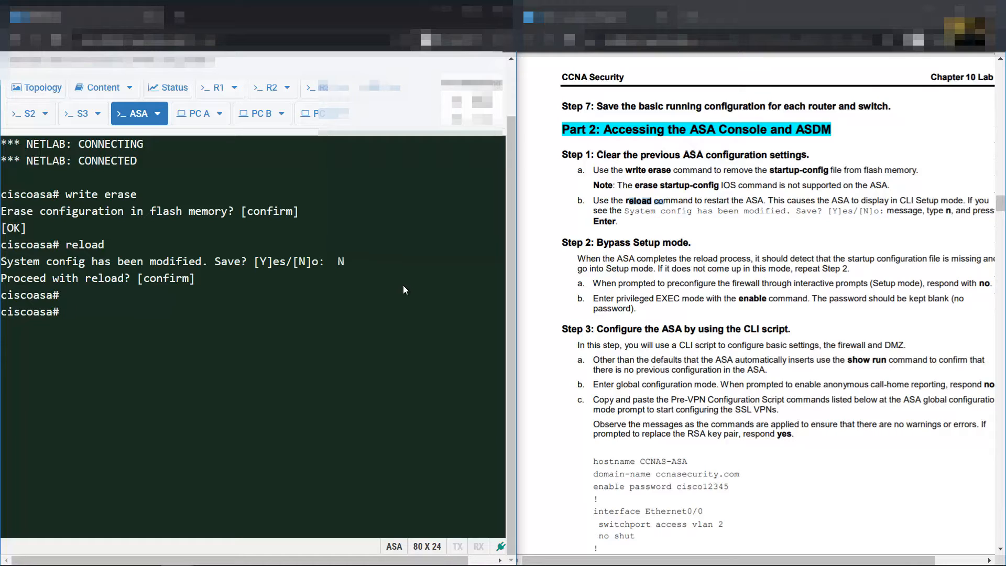
key("Return")
type("reload")
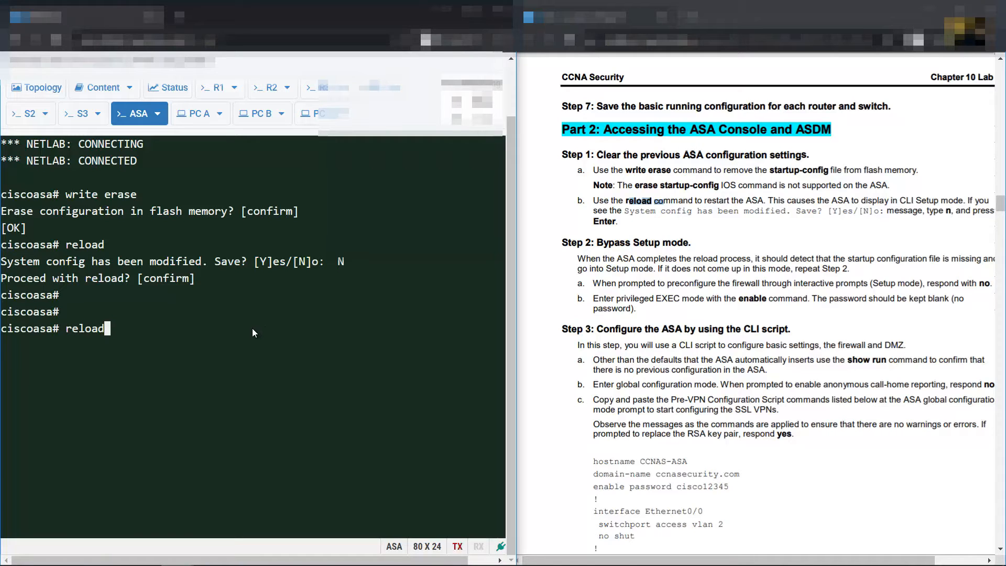
key("Return")
type("N")
key("Return")
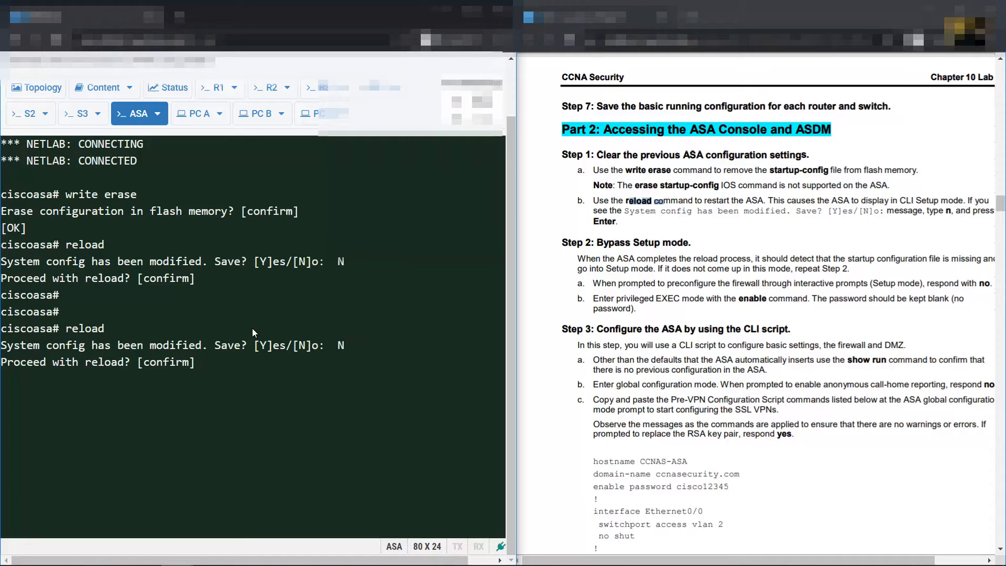
key("Return")
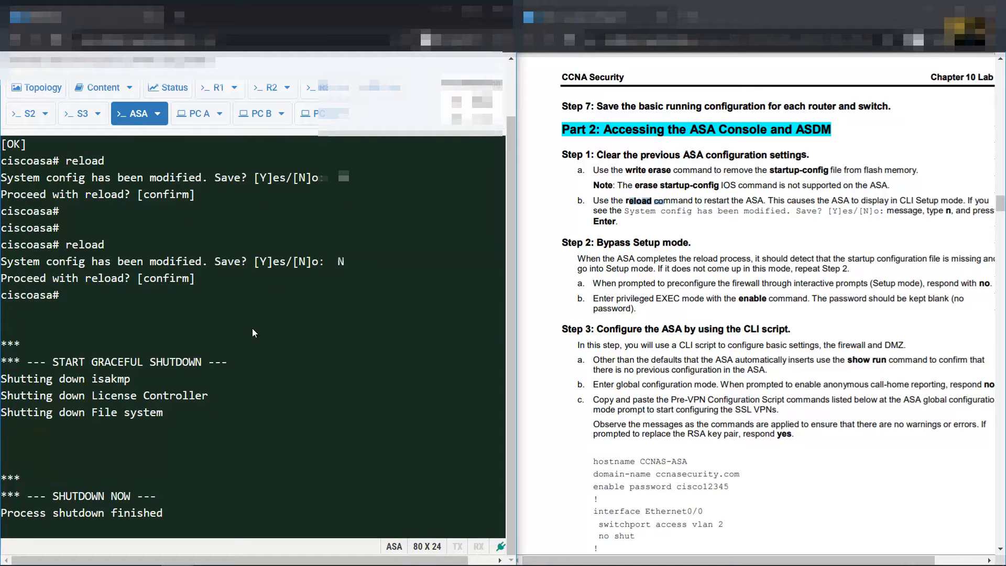
Copy the ASA script lines from hostname through the Ethernet0/2 'no shut' in the lab PDF
left_click_drag(788, 560, 810, 561)
left_click(960, 495)
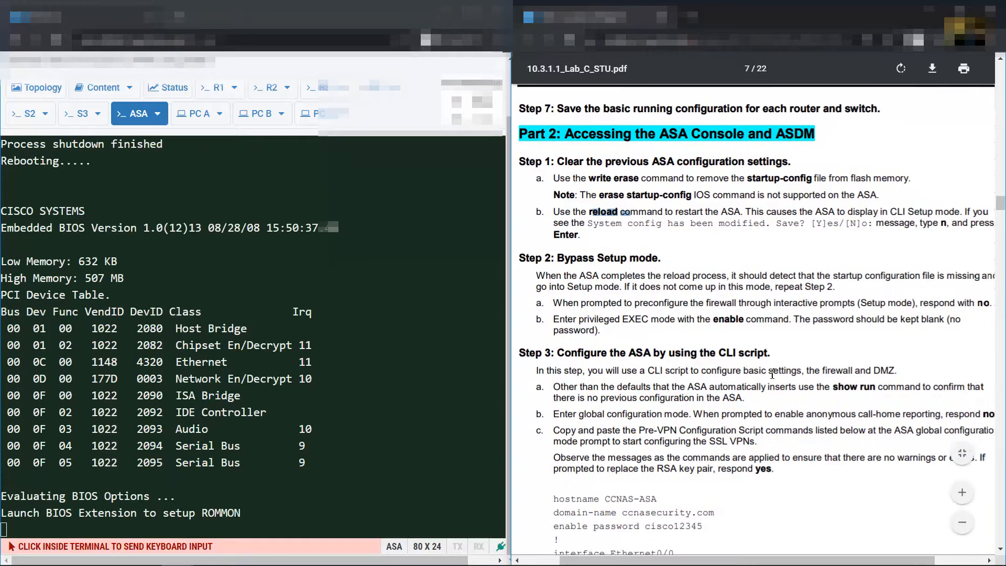
scroll(770, 366, "down", 5)
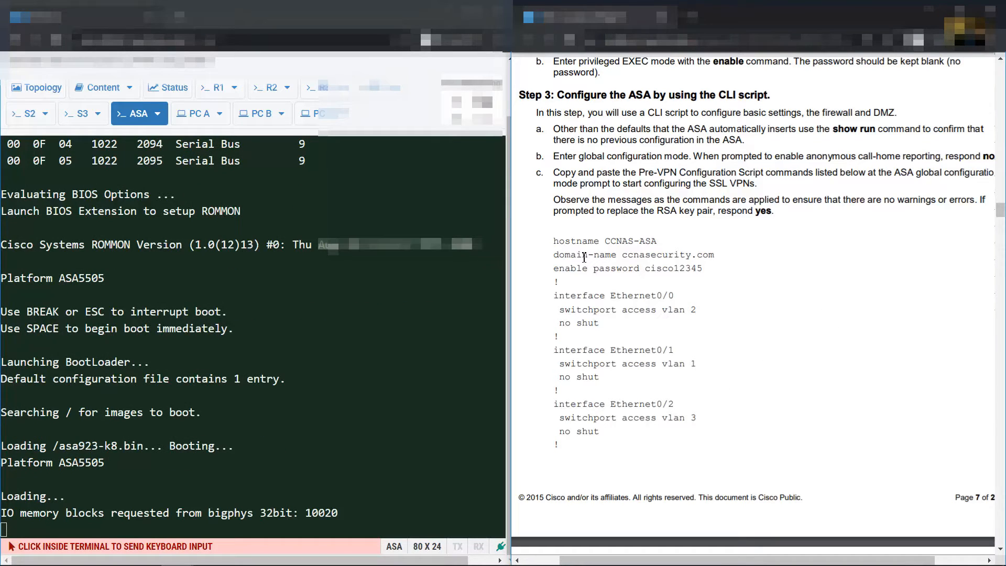
left_click_drag(556, 244, 562, 446)
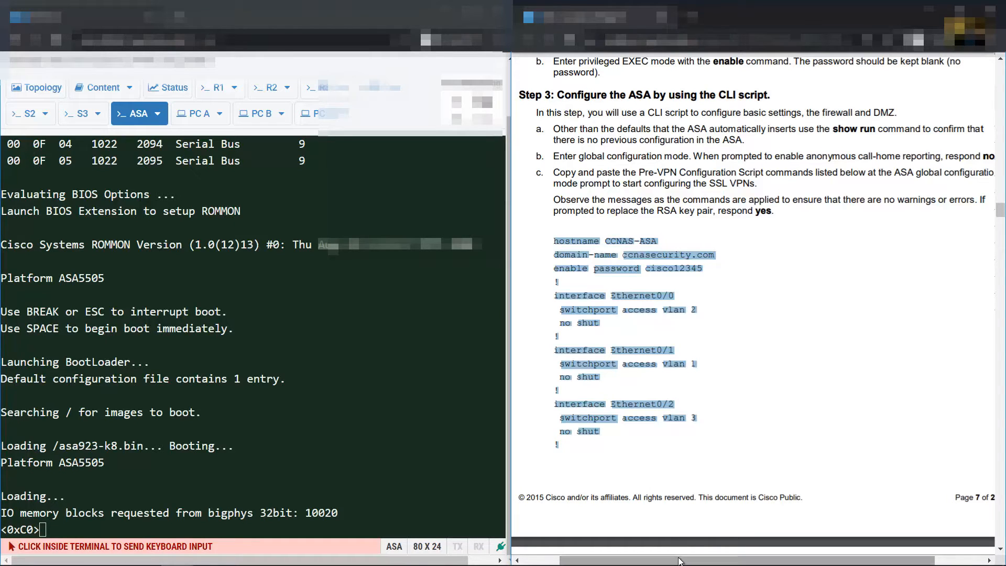
left_click_drag(681, 561, 693, 561)
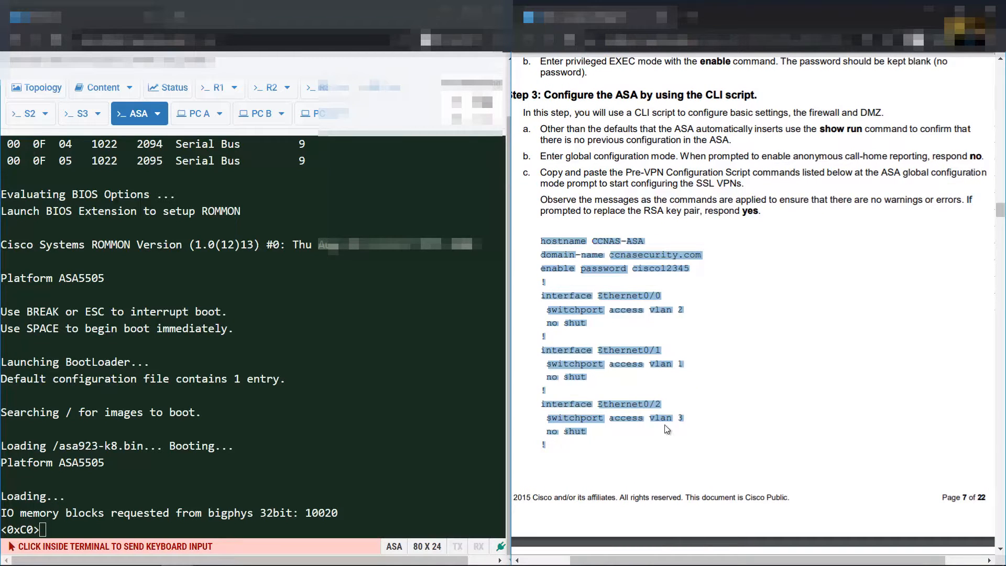
left_click(560, 291)
left_click_drag(540, 241, 555, 442)
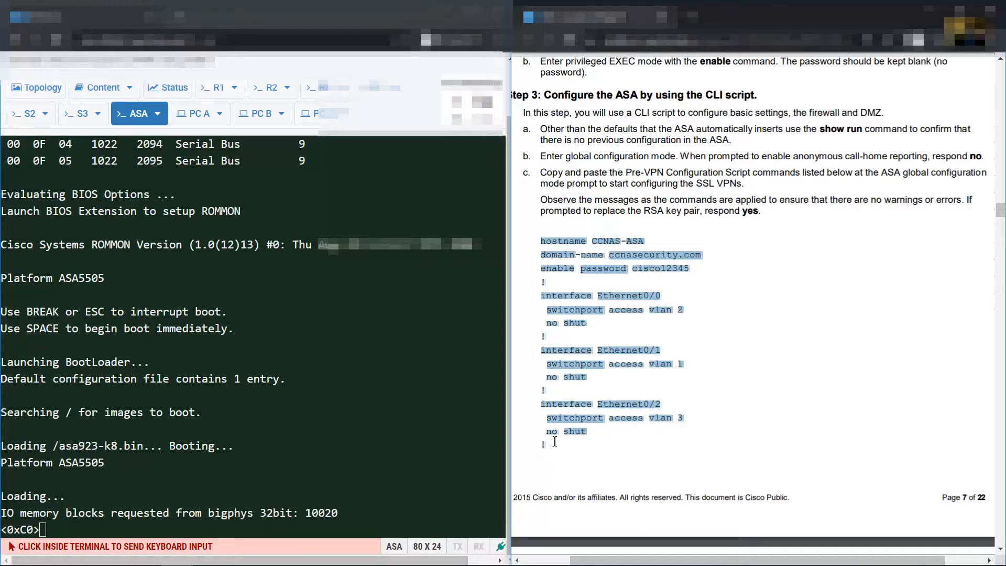
right_click(638, 296)
left_click(652, 305)
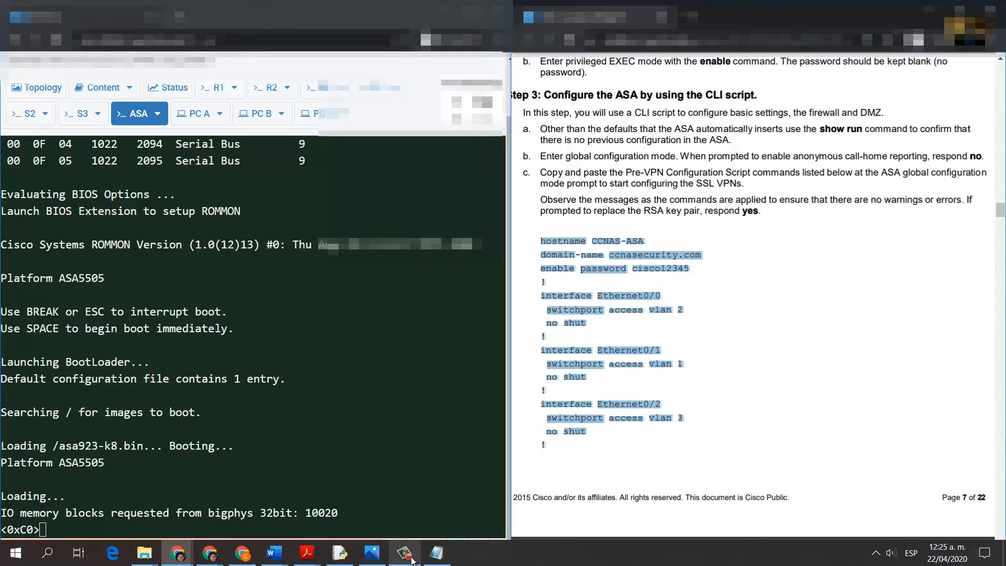
Add an !ASA heading below the R3 config and paste the first copied ASA block
left_click(410, 558)
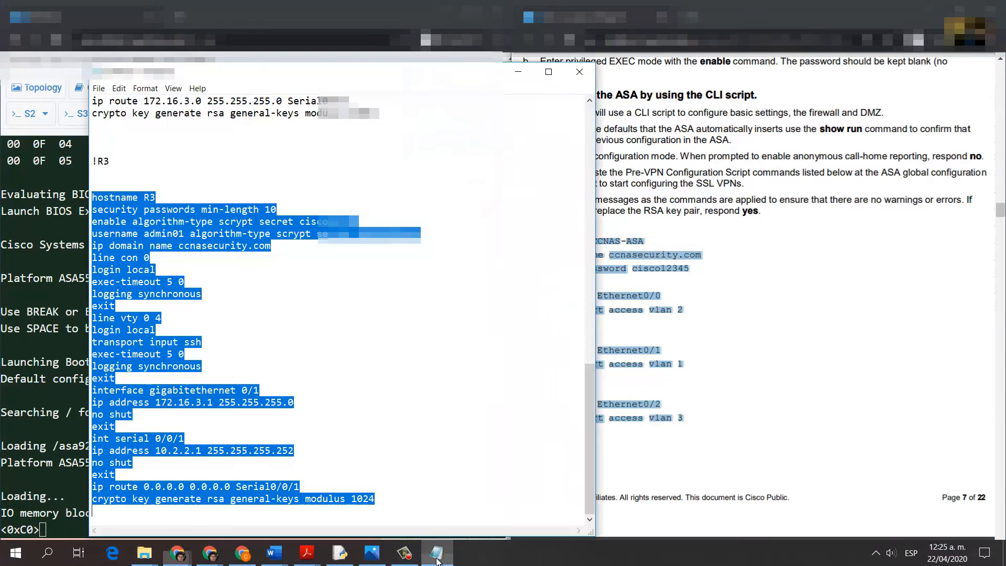
left_click(283, 519)
key("Return")
key("Return")
key("Return")
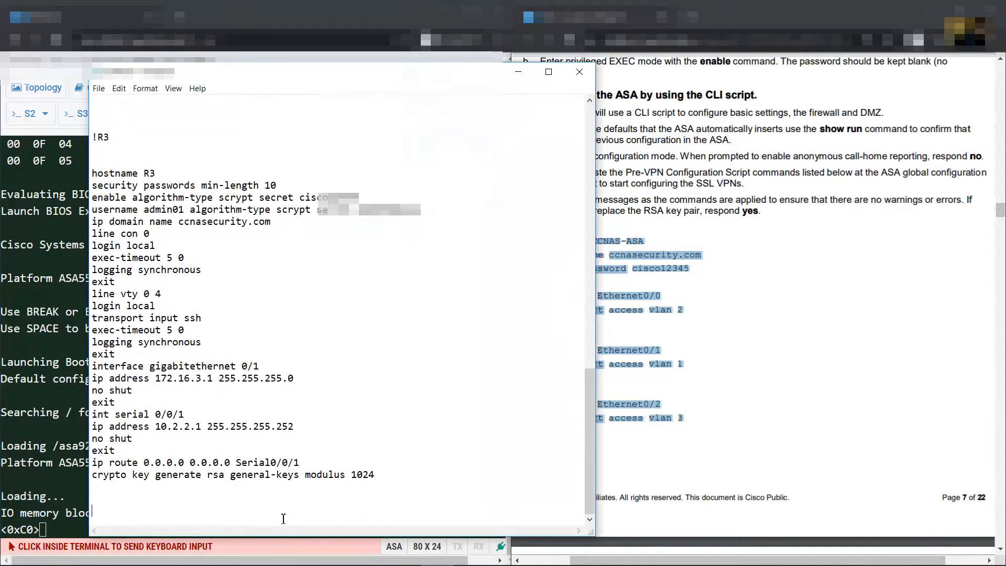
type("!ASA")
key("Return")
key("Return")
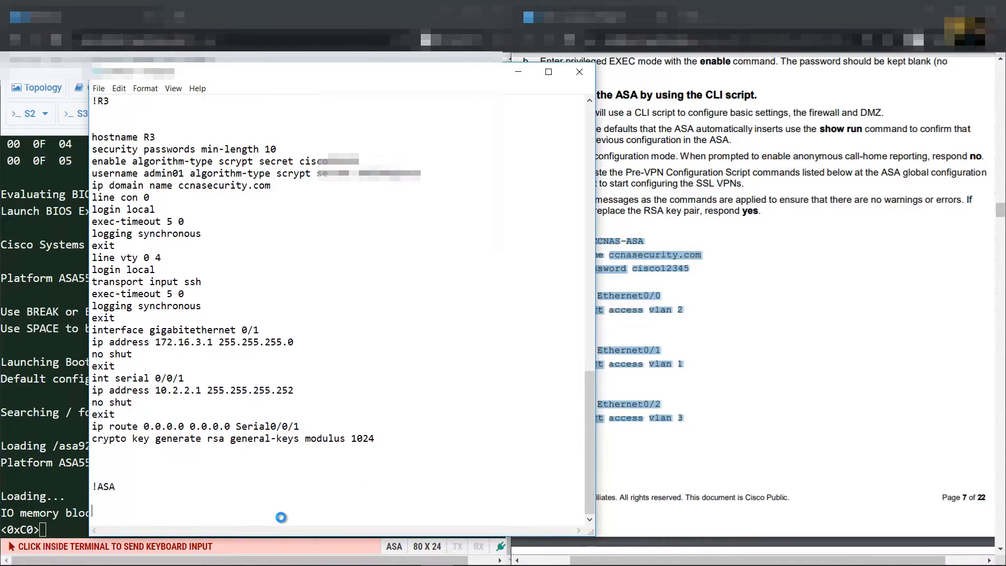
key("ctrl+v")
Copy the interface VLAN through telnet timeout lines from the lab PDF into Notepad
left_click(760, 335)
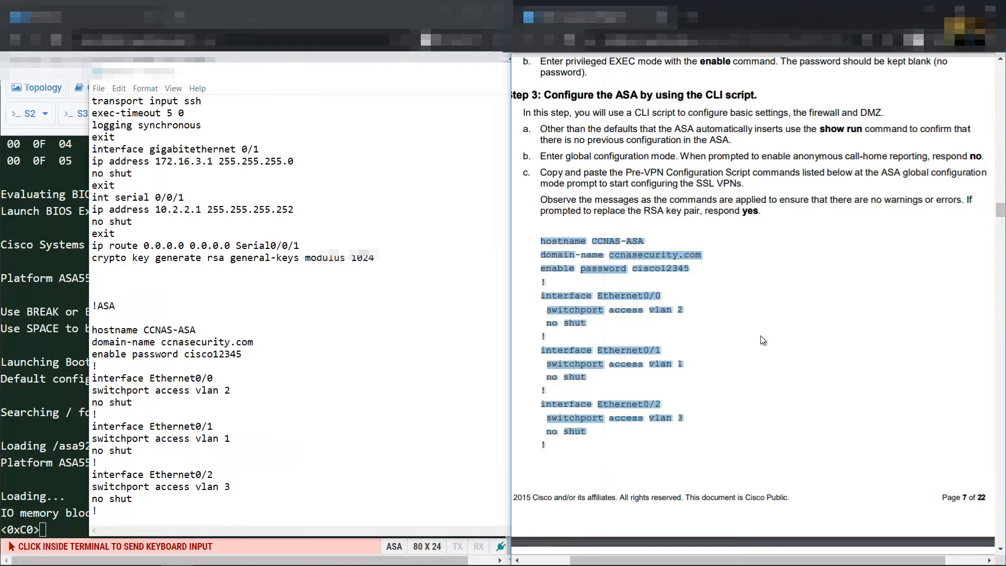
scroll(755, 330, "down", 8)
scroll(681, 262, "down", 1)
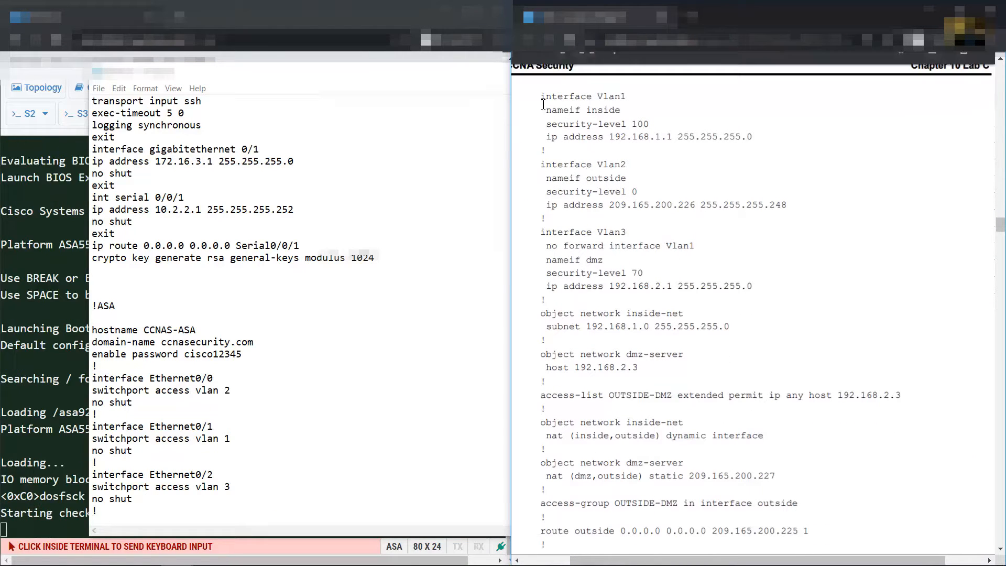
left_click_drag(541, 96, 674, 327)
scroll(697, 382, "down", 6)
right_click(673, 328)
left_click(692, 337)
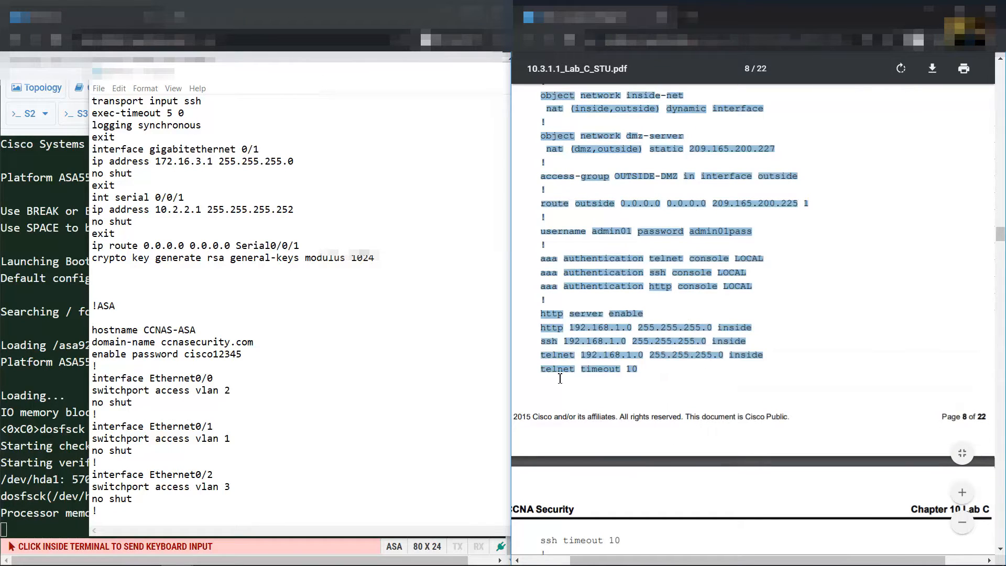
left_click(133, 513)
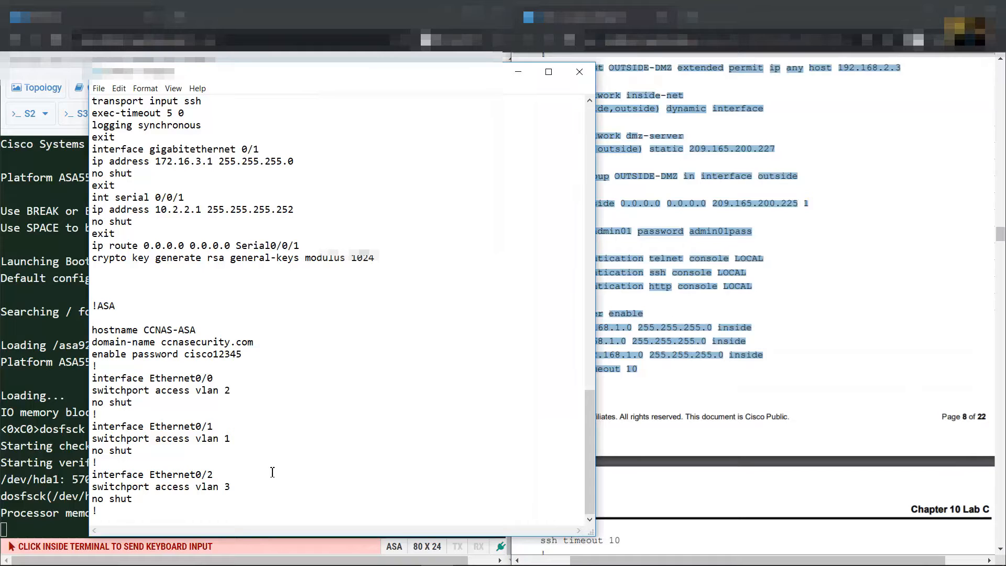
key("ctrl+v")
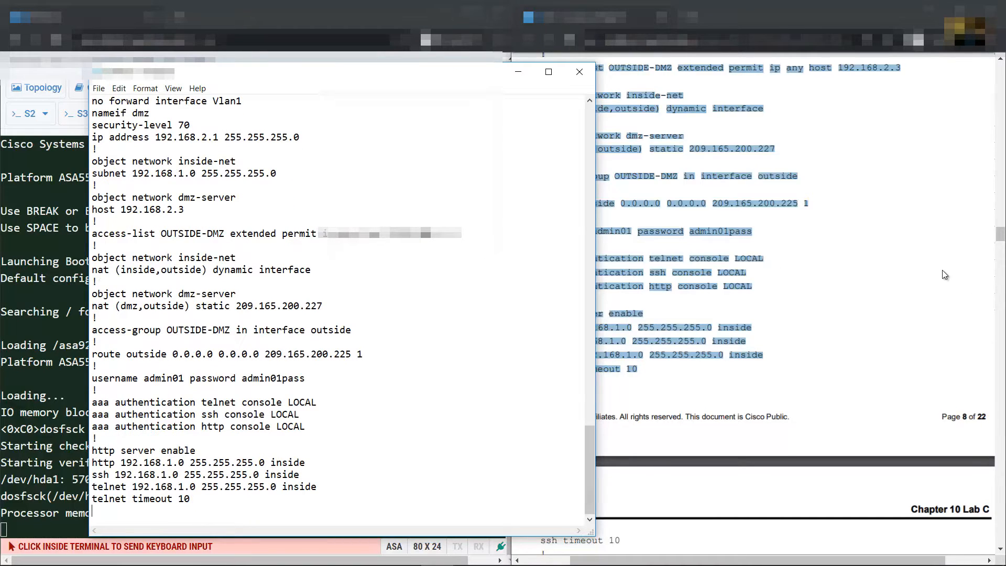
Append the ssh timeout through crypto key generate rsa lines, ending with a blank line
left_click(837, 266)
scroll(837, 265, "down", 7)
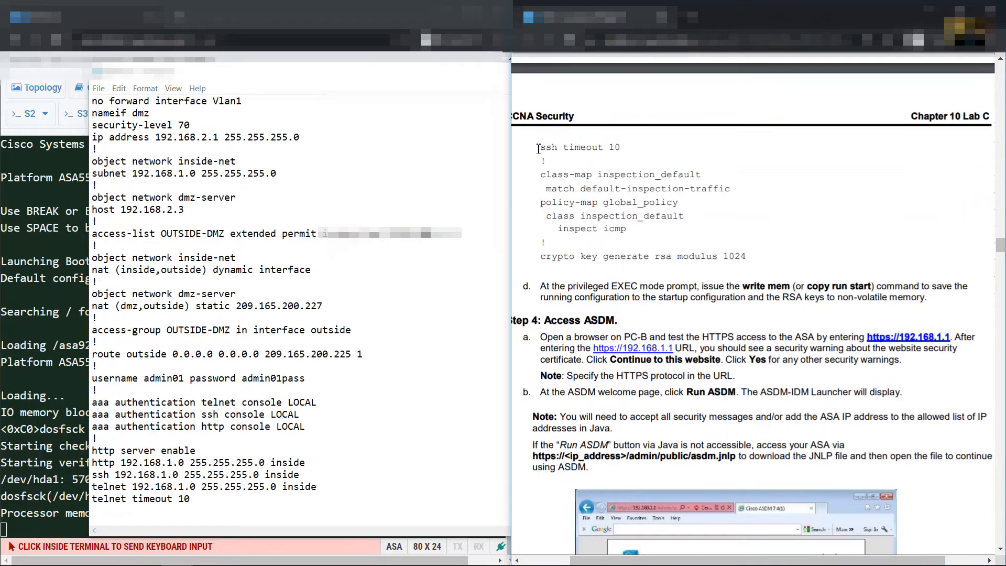
left_click_drag(561, 166, 758, 250)
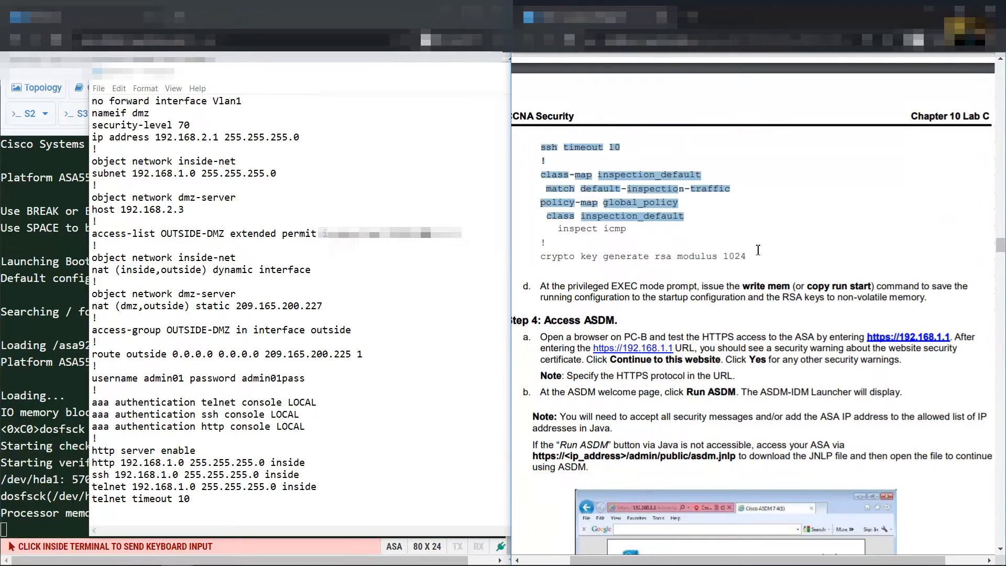
right_click(666, 191)
left_click(682, 196)
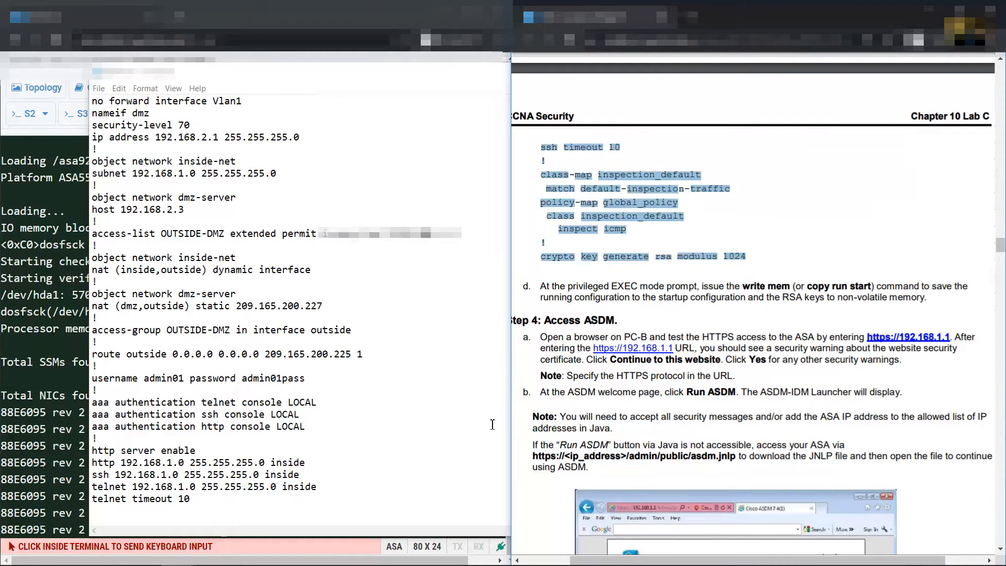
left_click(171, 511)
key("ctrl+v")
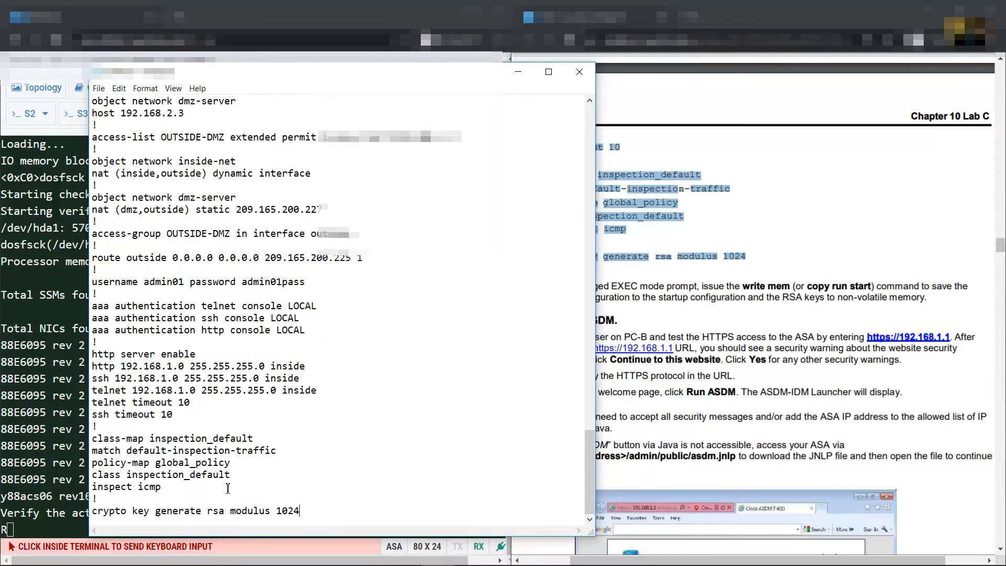
key("Return")
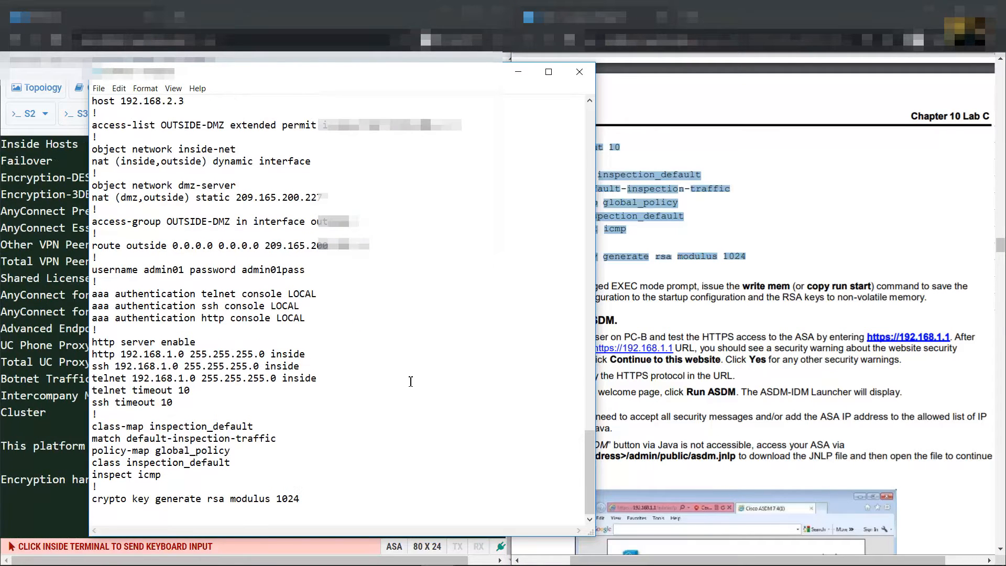
Scroll through the start of the pasted ASA configuration to review it
left_click(800, 270)
scroll(353, 350, "up", 16)
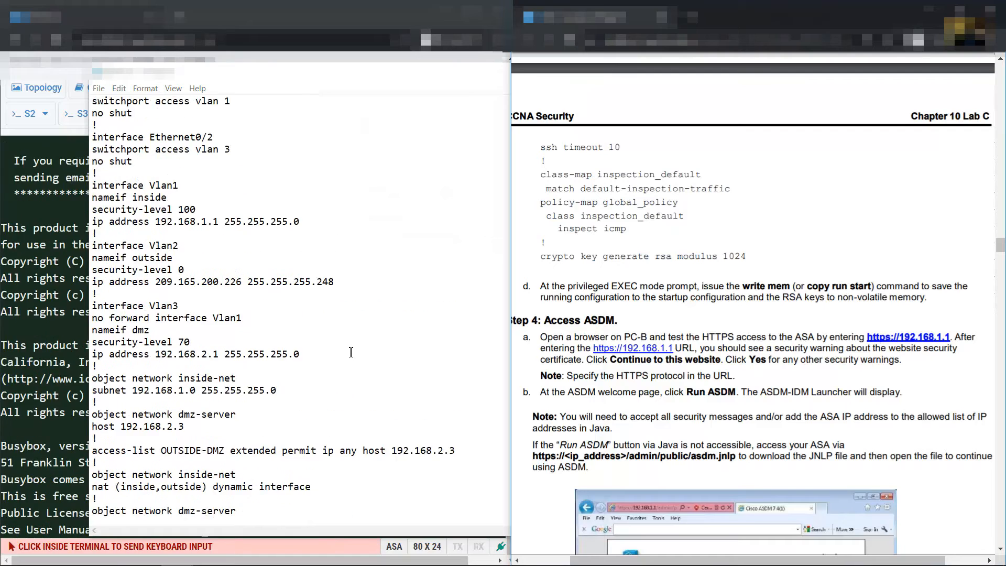
scroll(353, 350, "down", 1)
left_click_drag(98, 209, 202, 299)
scroll(225, 325, "down", 3)
scroll(210, 334, "down", 1)
scroll(204, 309, "down", 1)
scroll(203, 299, "down", 2)
left_click(195, 306)
scroll(196, 305, "down", 3)
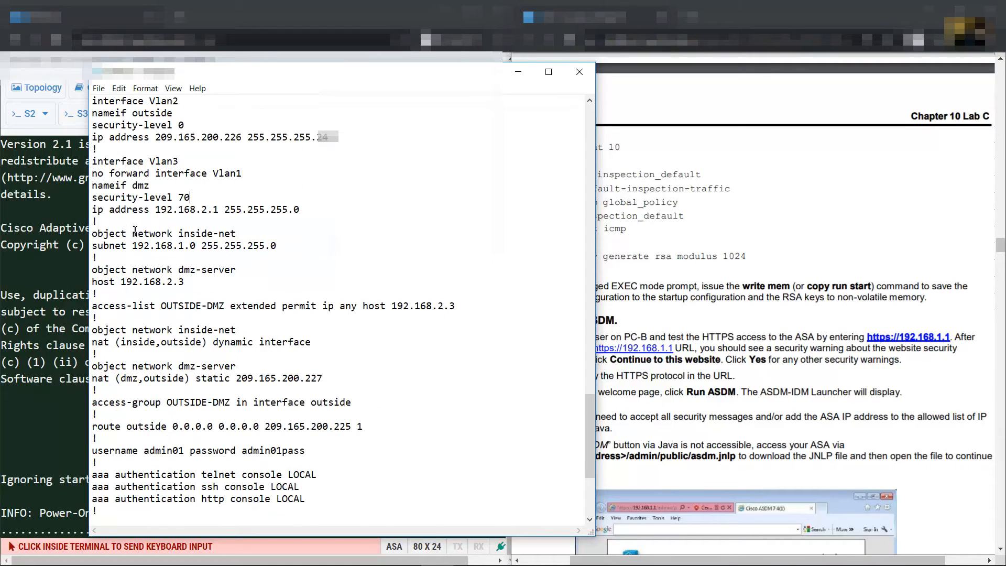
Check the object network, access-list, route, username, aaa, remote-access, class-map and crypto key lines
left_click_drag(121, 234, 248, 319)
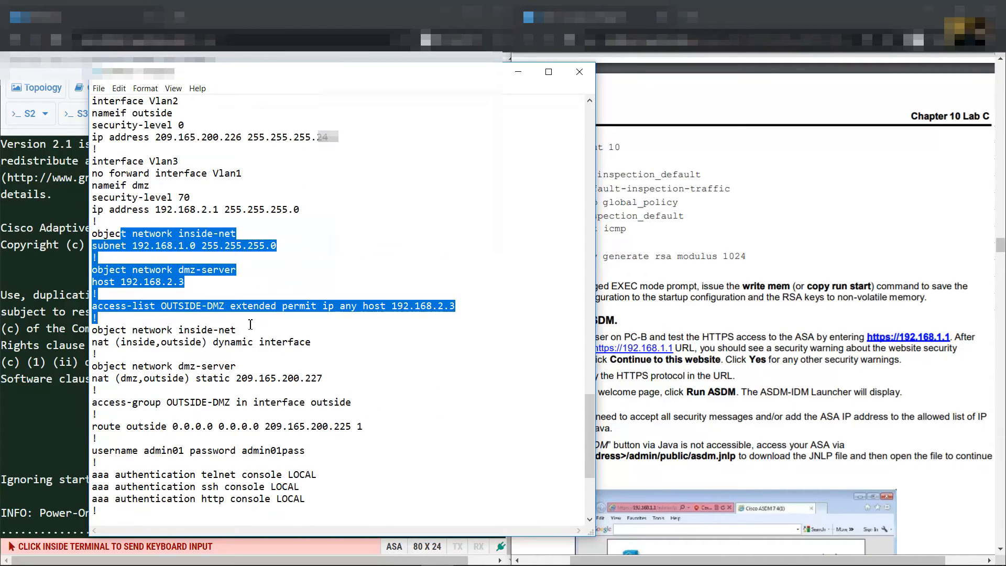
scroll(251, 325, "down", 2)
left_click_drag(127, 330, 321, 389)
scroll(323, 388, "down", 1)
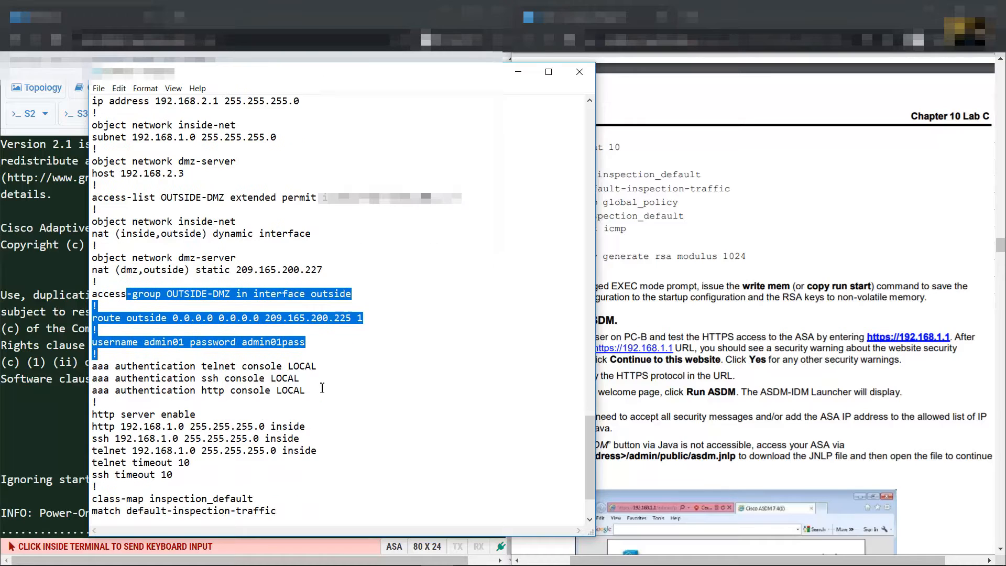
scroll(318, 383, "down", 3)
left_click_drag(150, 330, 267, 378)
scroll(267, 377, "down", 3)
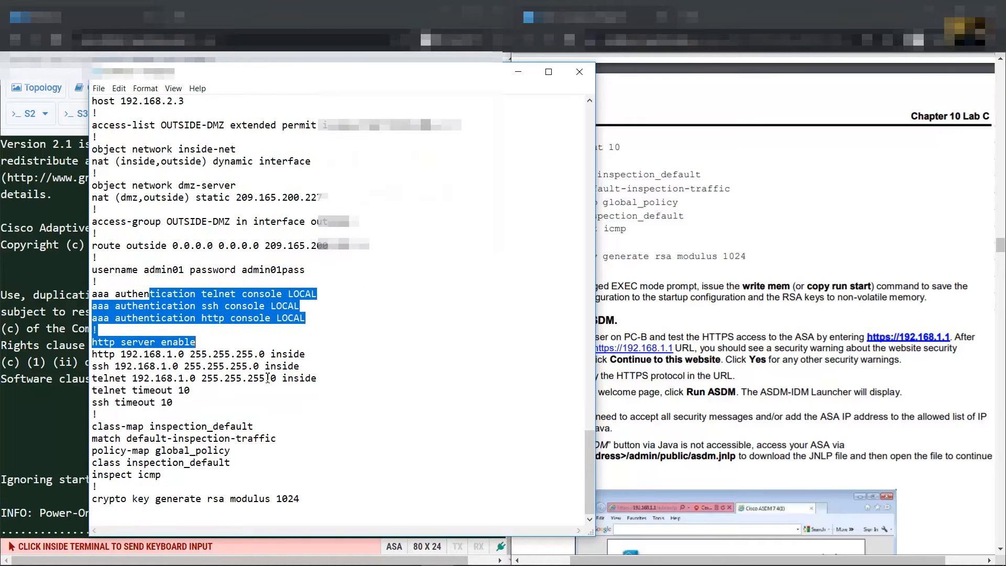
left_click(133, 364)
left_click_drag(104, 342, 205, 411)
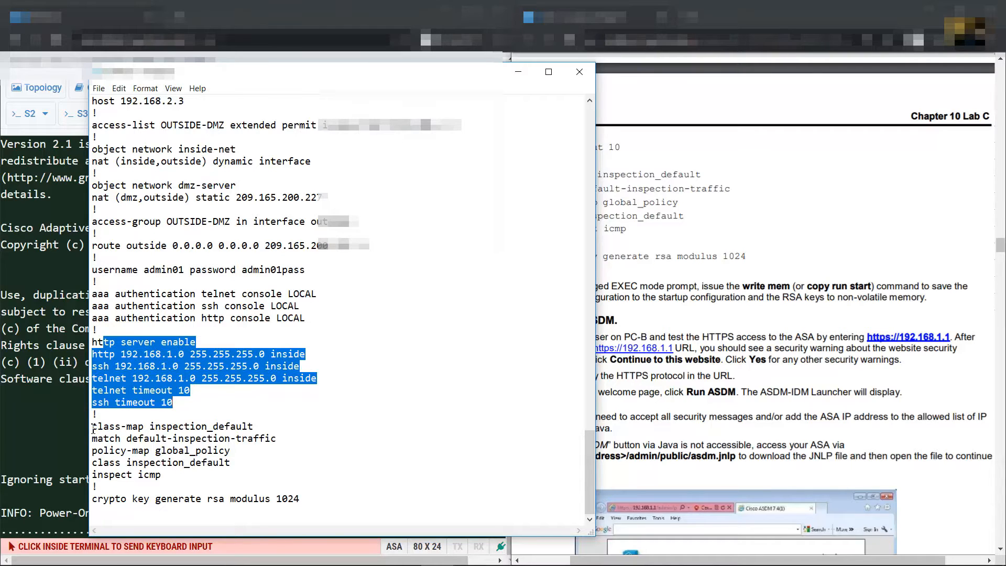
left_click_drag(93, 426, 142, 492)
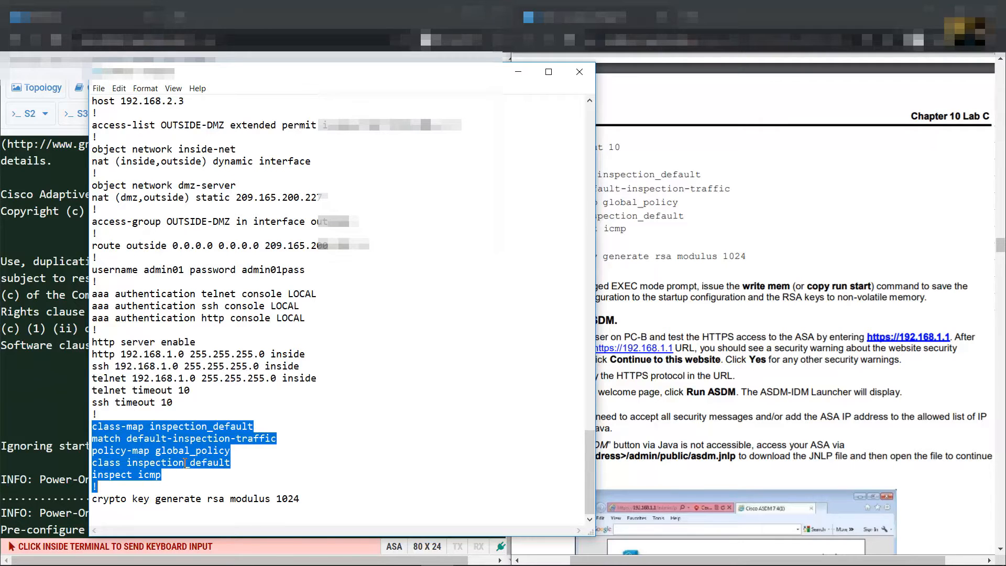
left_click_drag(93, 500, 301, 501)
left_click(316, 502)
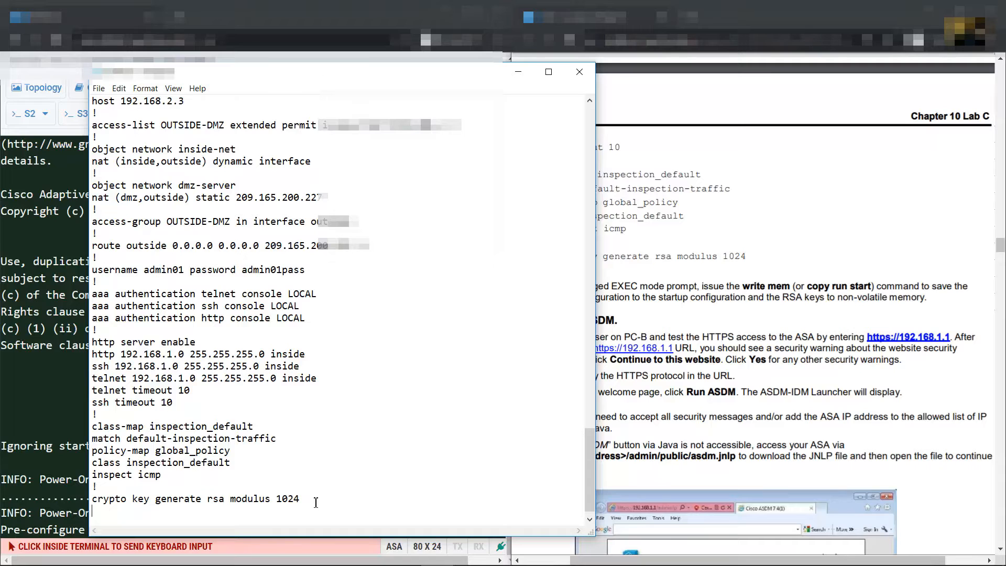
Select the ASA config from hostname CCNAS-ASA to the end and copy it
scroll(357, 474, "up", 16)
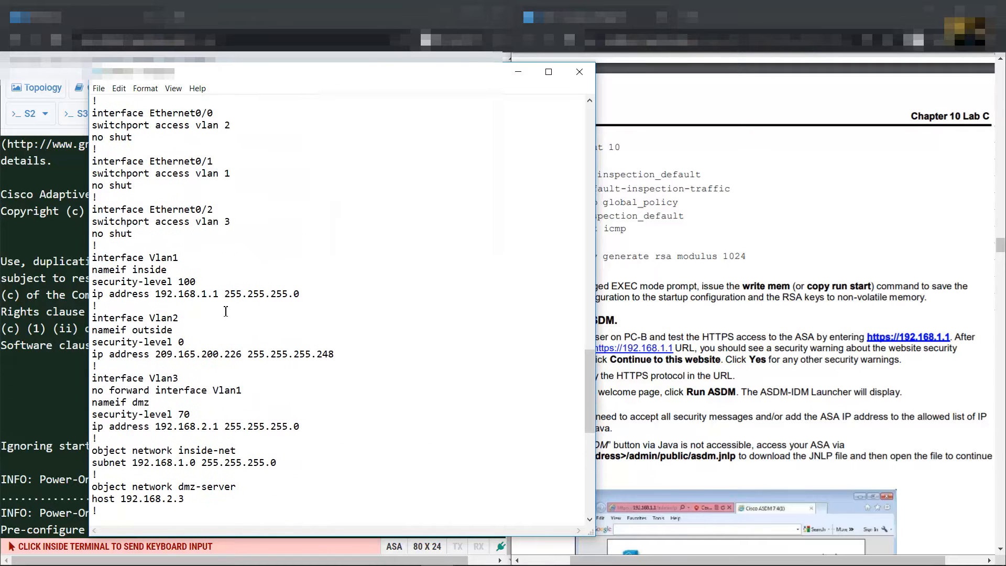
scroll(225, 304, "up", 1)
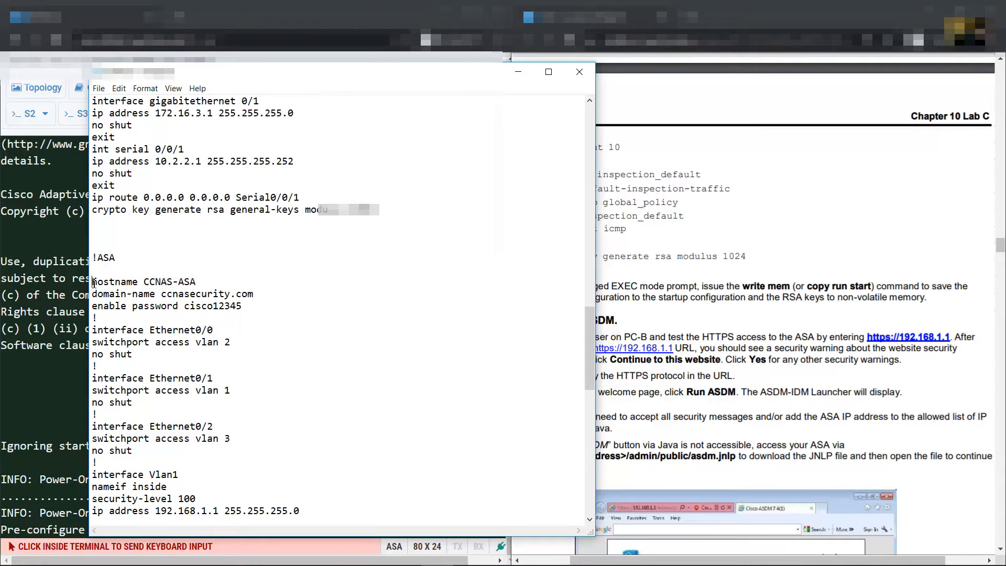
left_click_drag(93, 283, 227, 538)
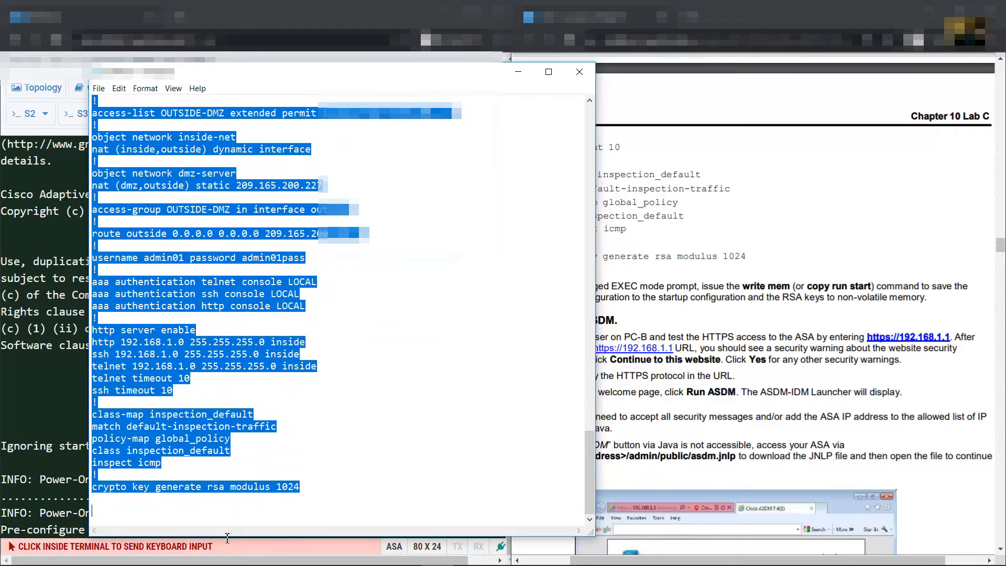
right_click(165, 354)
left_click(194, 386)
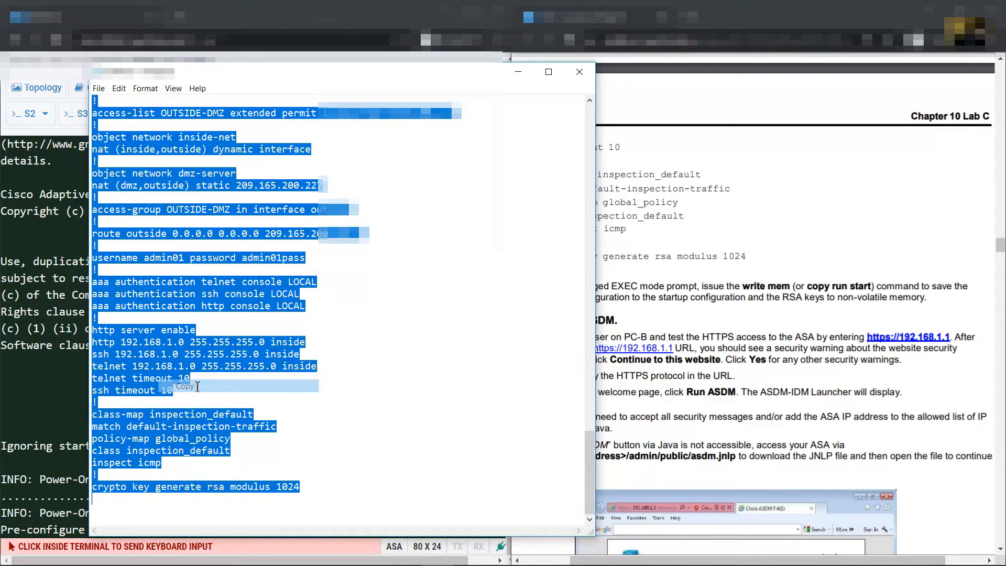
Decline the ASA pre-configuration prompt and enter privileged mode with enable
left_click(511, 77)
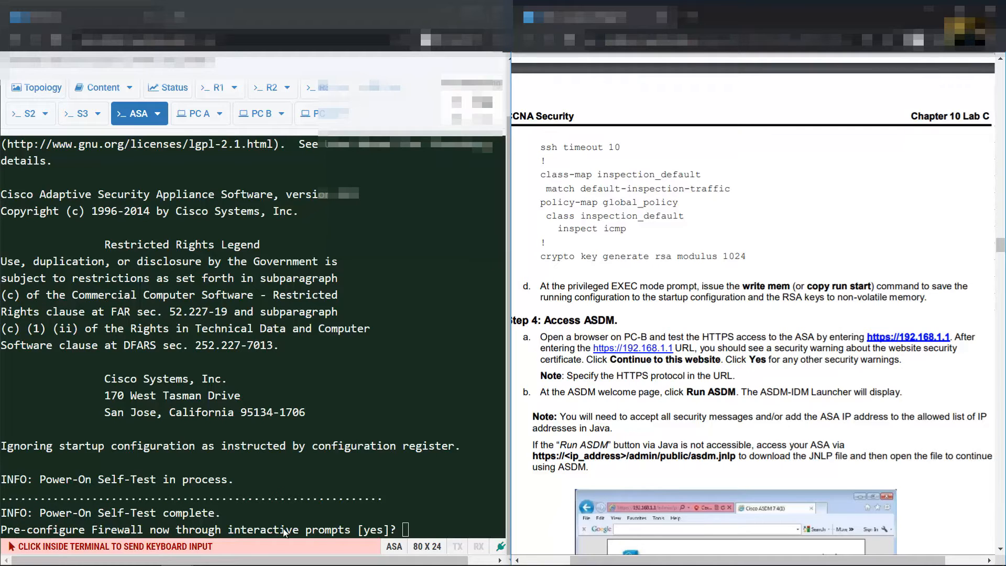
left_click(434, 494)
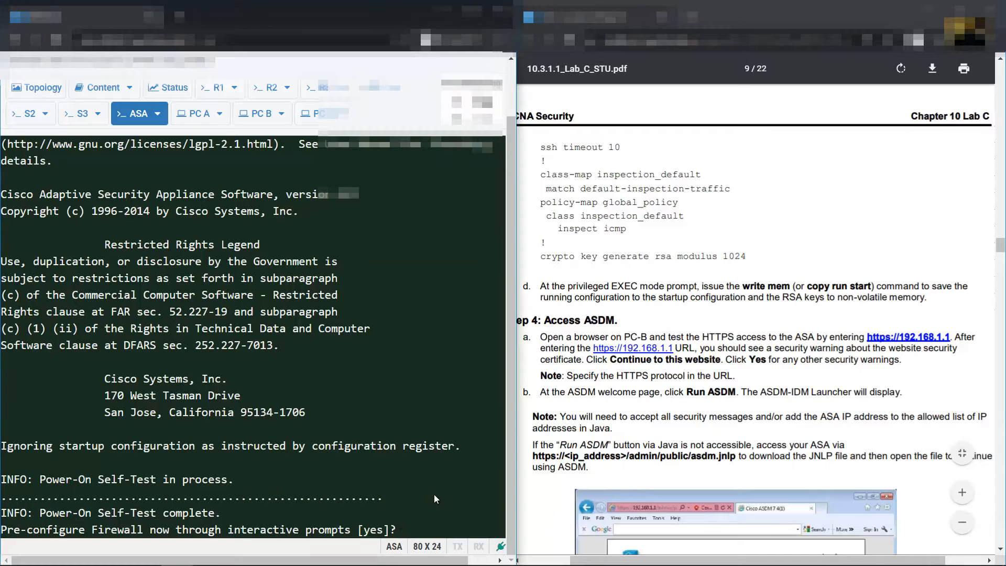
type("no")
key("Return")
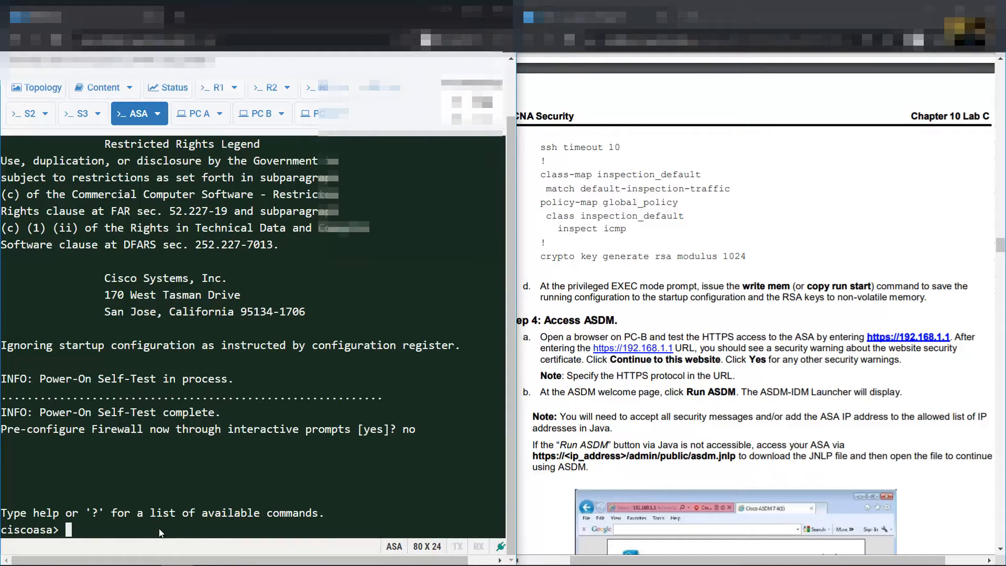
type("enable")
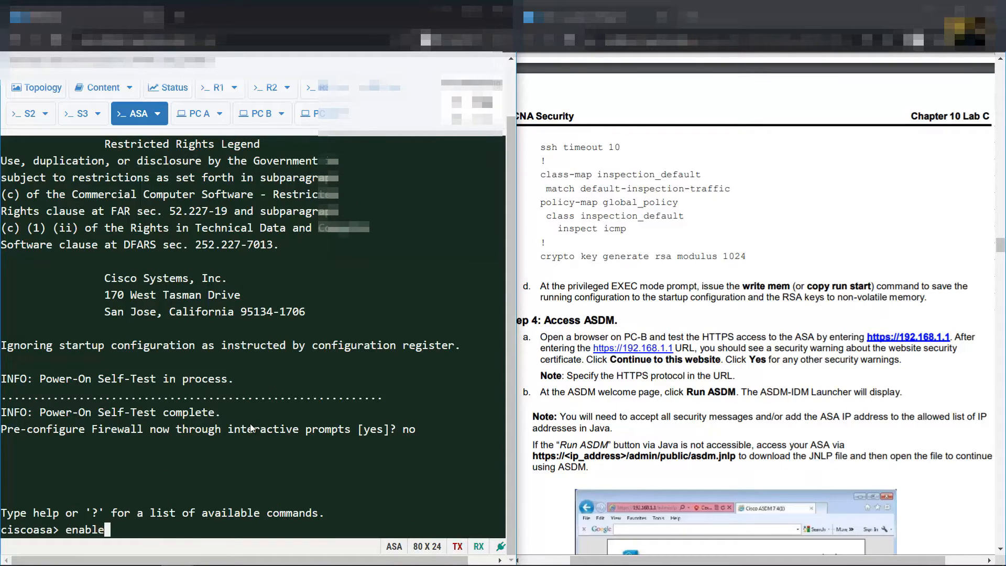
key("Return")
key("Return")
key("Return")
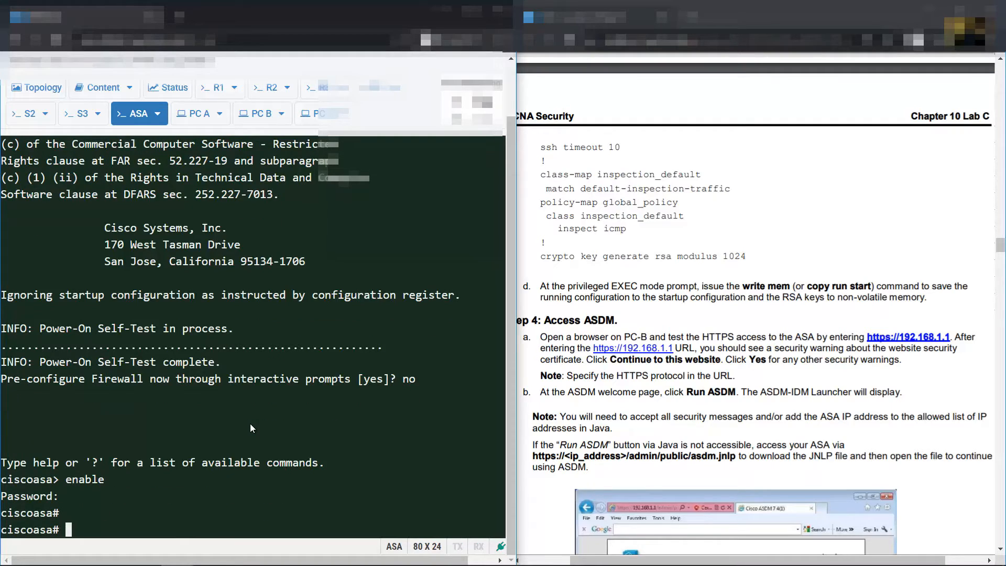
Enter global configuration mode with conf term and decline anonymous error reporting
type("conf term")
key("Return")
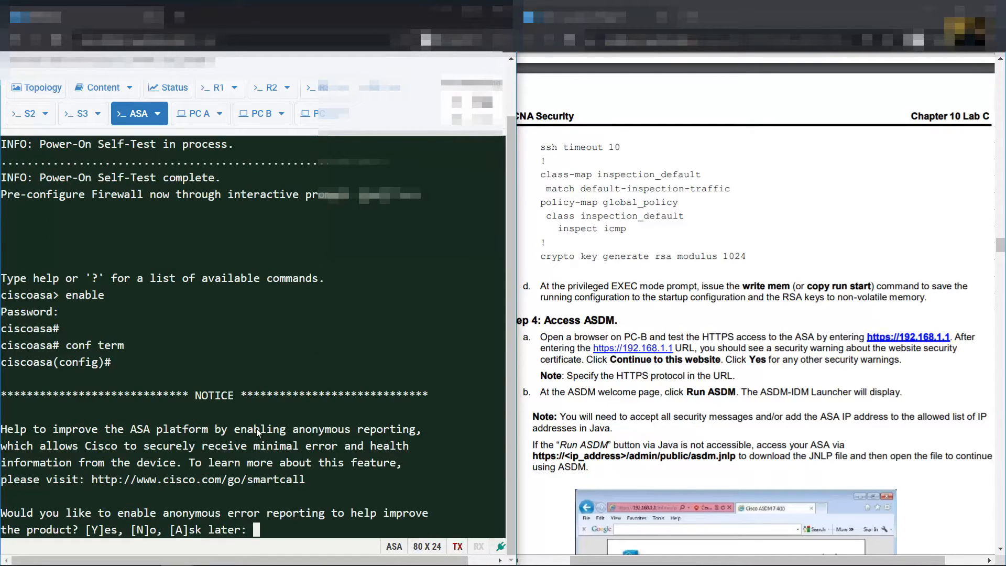
type("N")
key("Return")
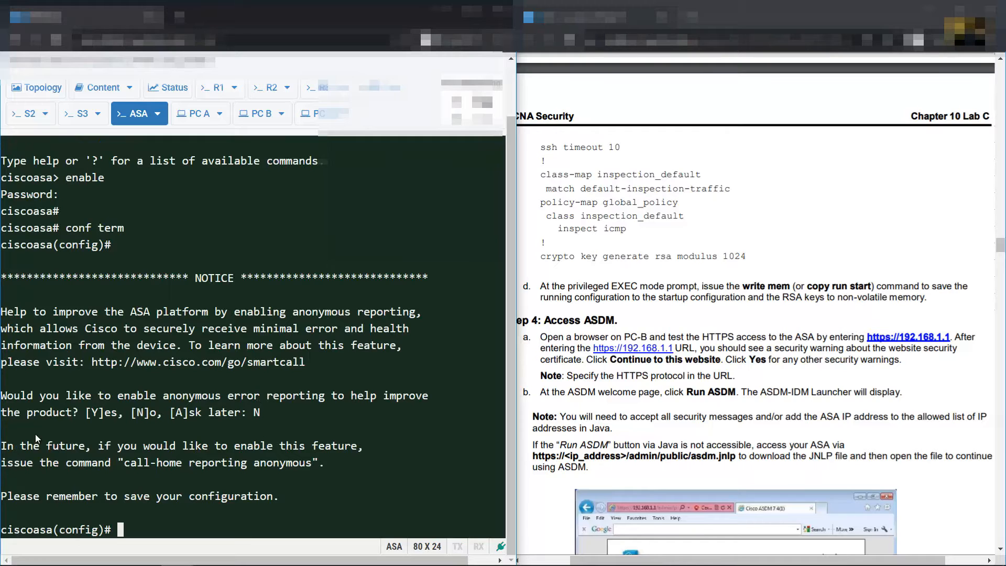
Paste the saved script into the ASA terminal and confirm replacing the RSA keypair
left_click(158, 115)
left_click(158, 177)
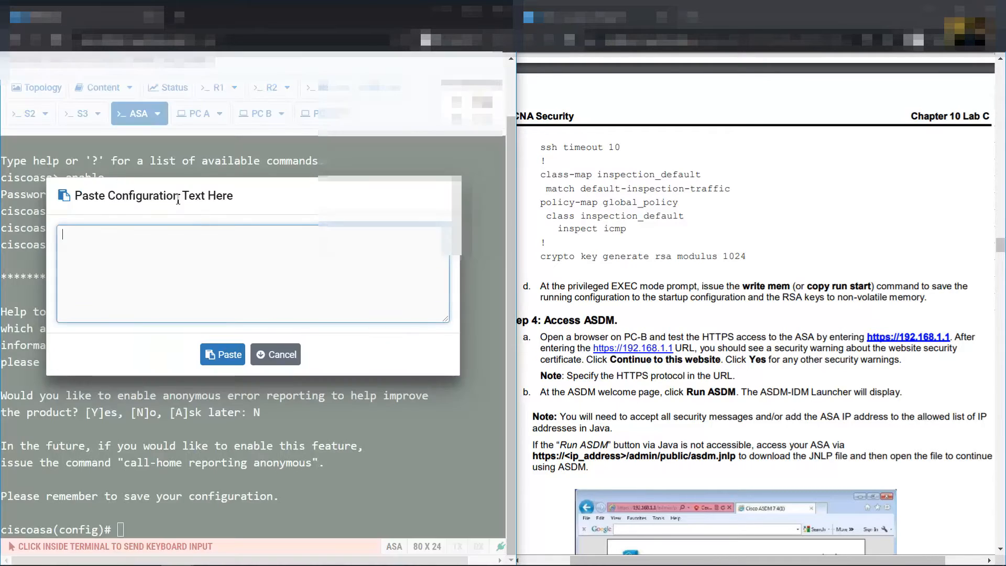
key("ctrl+v")
left_click(222, 354)
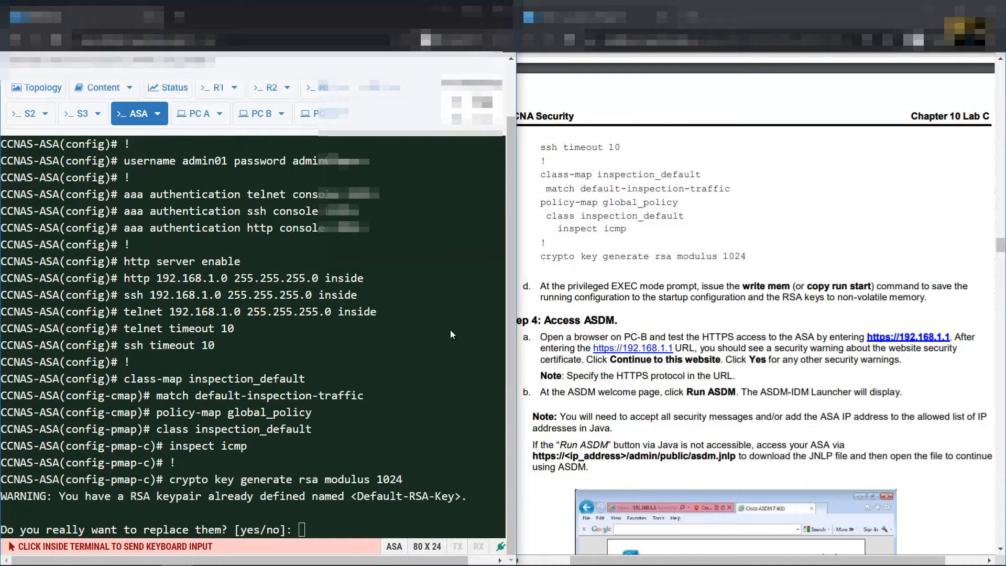
left_click(330, 533)
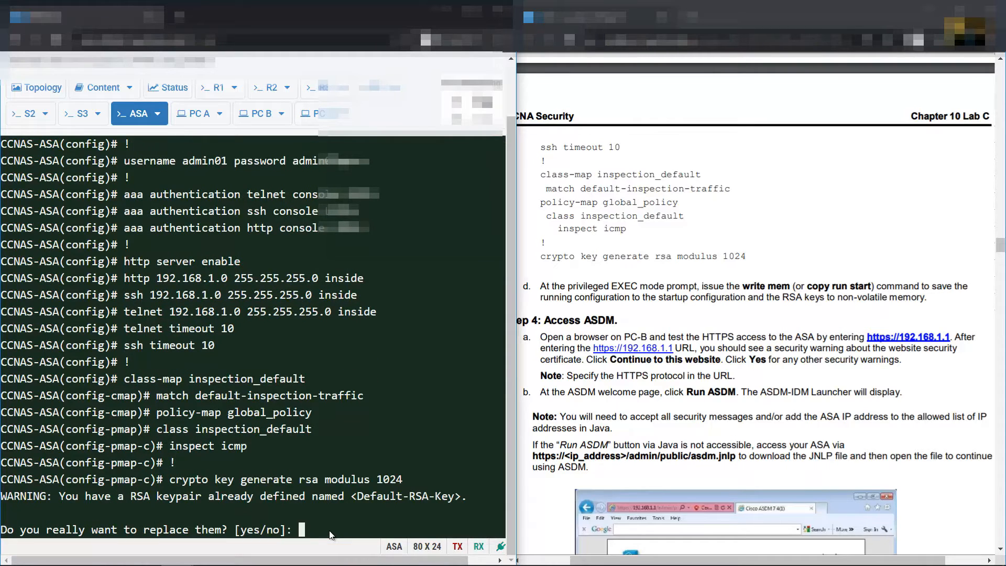
type("yes")
key("Return")
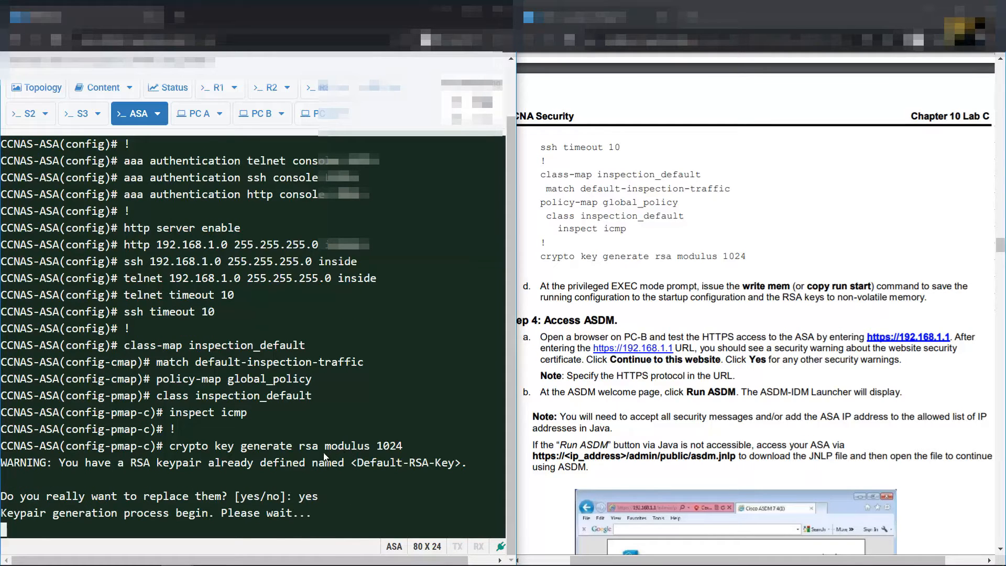
Read the Access ASDM instructions in the lab PDF, then display the lab topology diagram
left_click(785, 279)
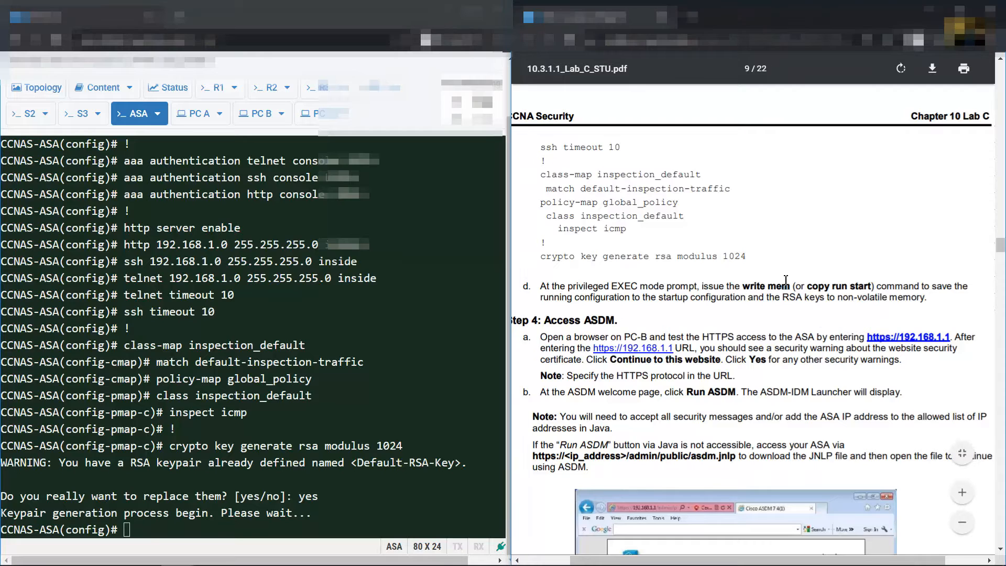
scroll(786, 279, "down", 3)
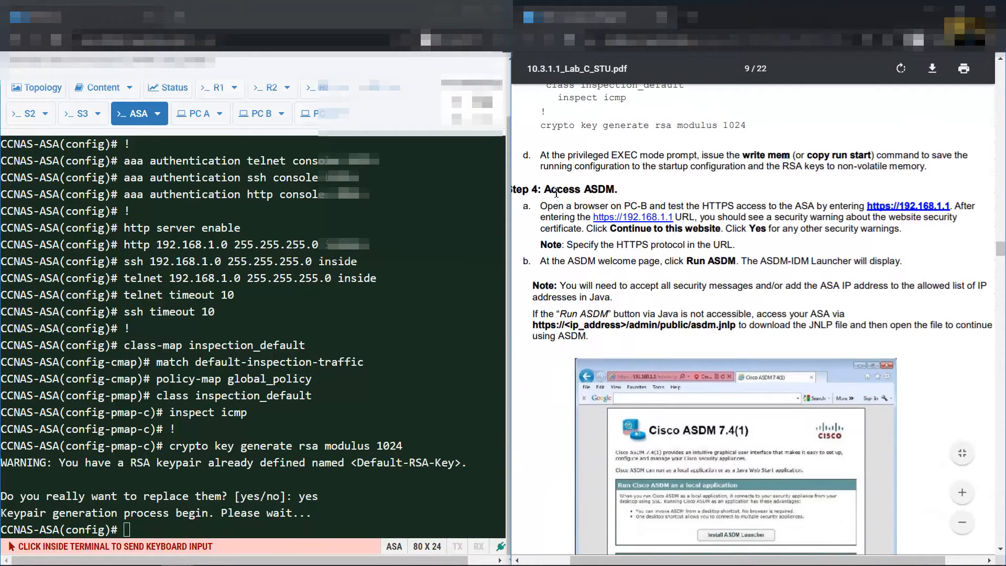
left_click_drag(546, 190, 618, 183)
left_click(728, 195)
scroll(726, 192, "down", 1)
left_click_drag(623, 140, 950, 142)
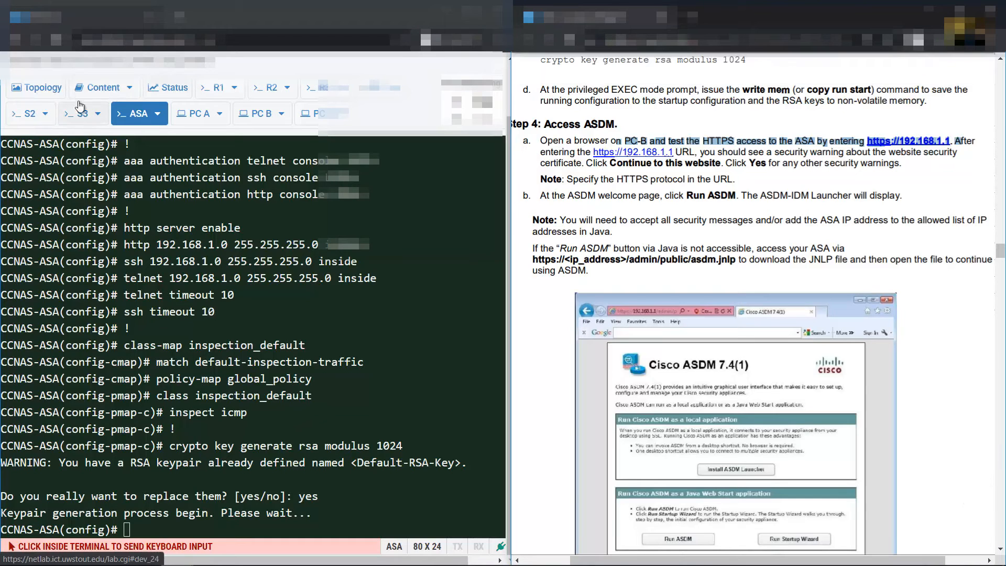
left_click(36, 87)
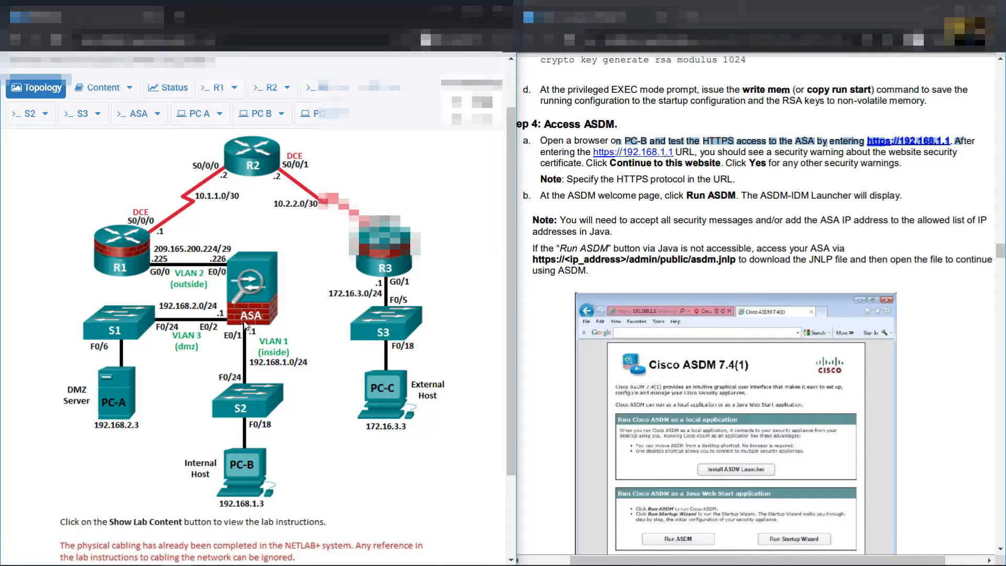
On PC-B, launch Internet Explorer by searching iexplore in the Start menu
left_click(262, 114)
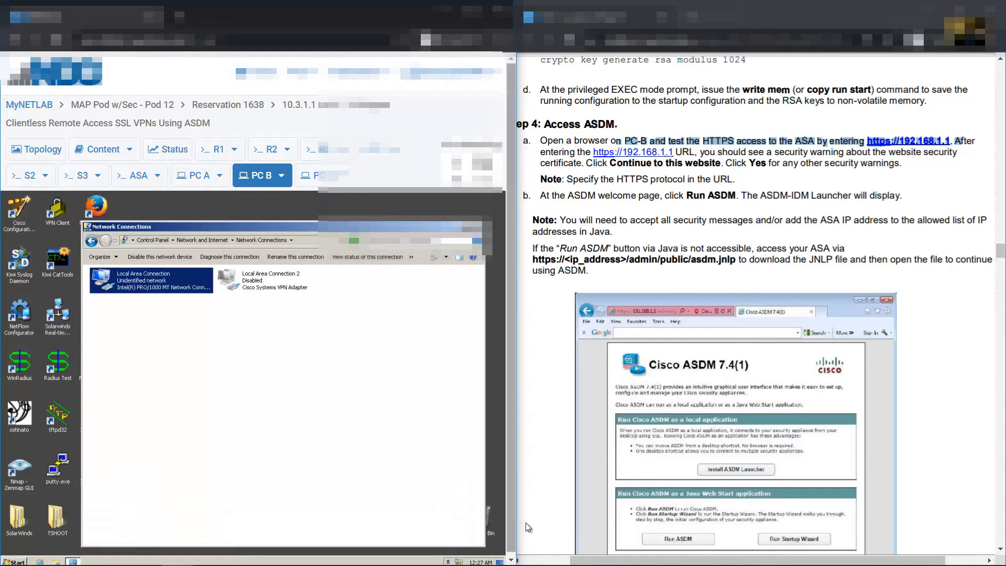
left_click(511, 559)
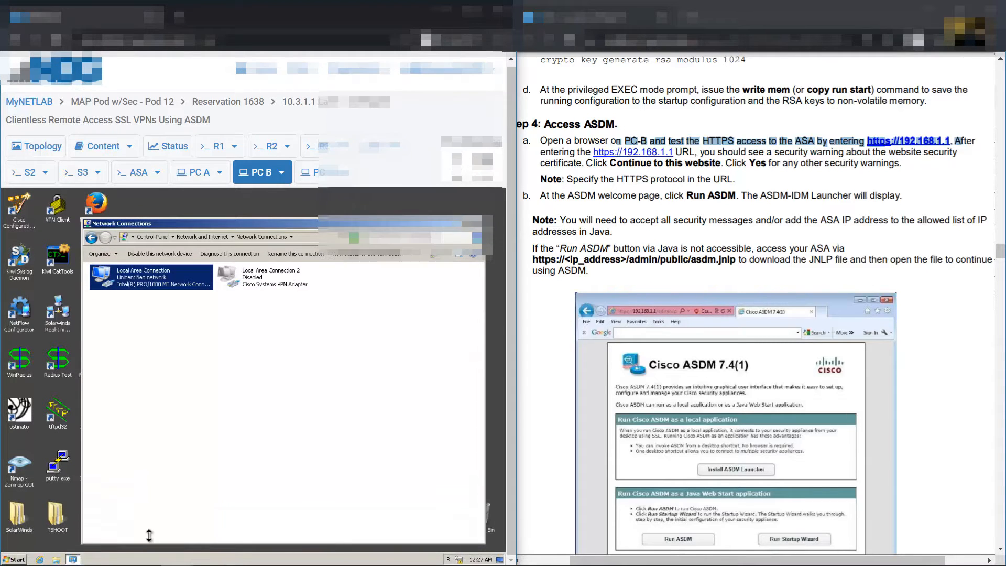
left_click(16, 559)
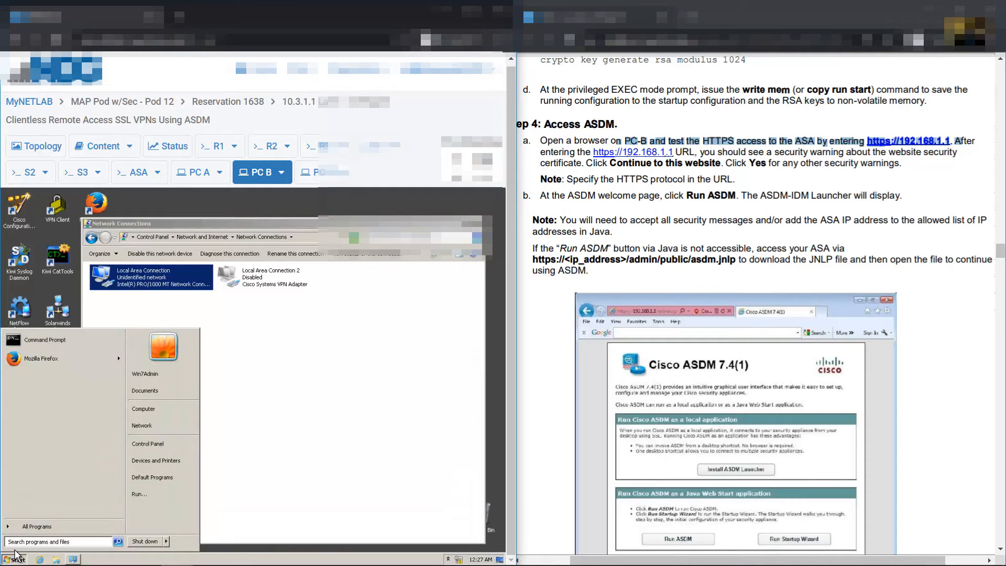
type("i")
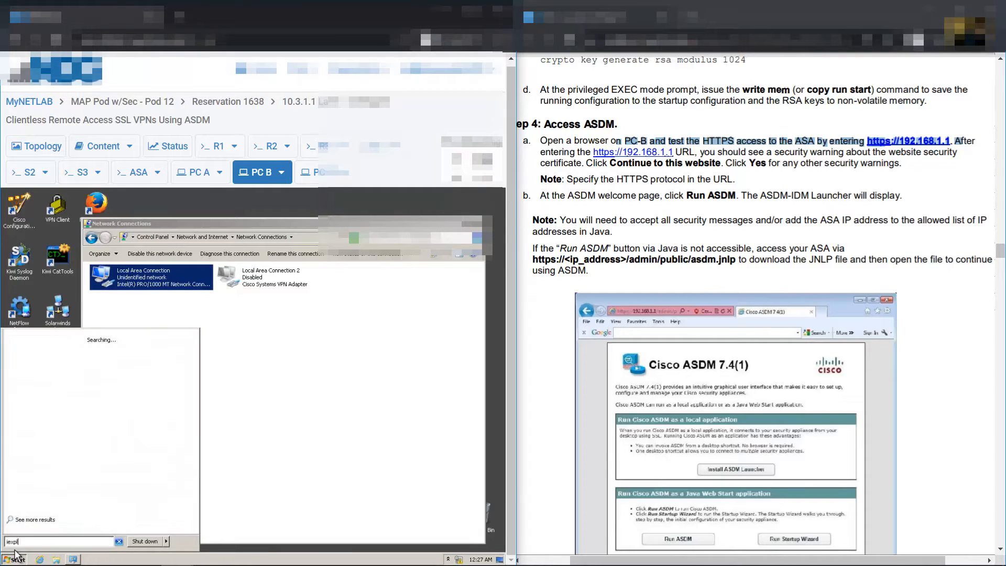
type("explore")
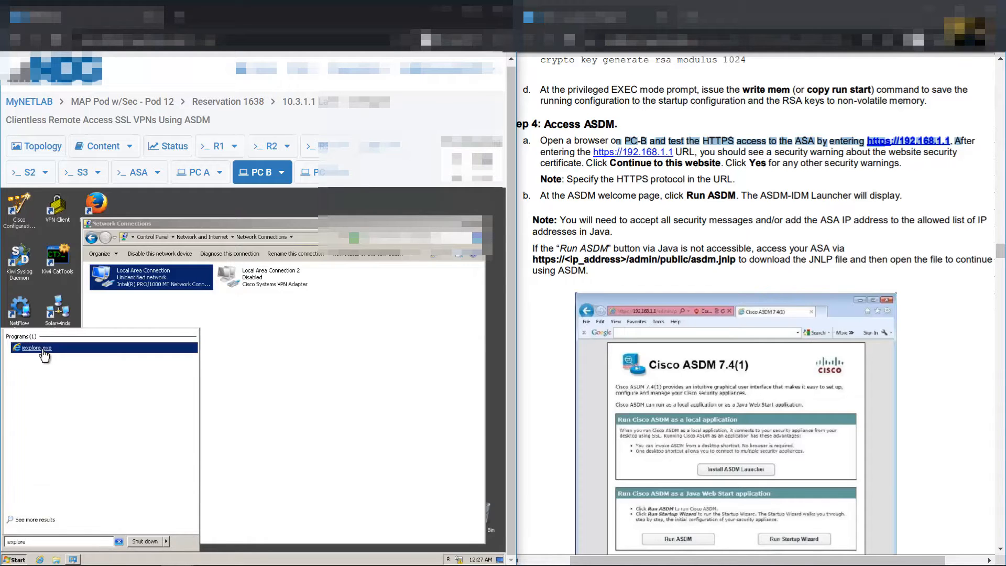
left_click(43, 350)
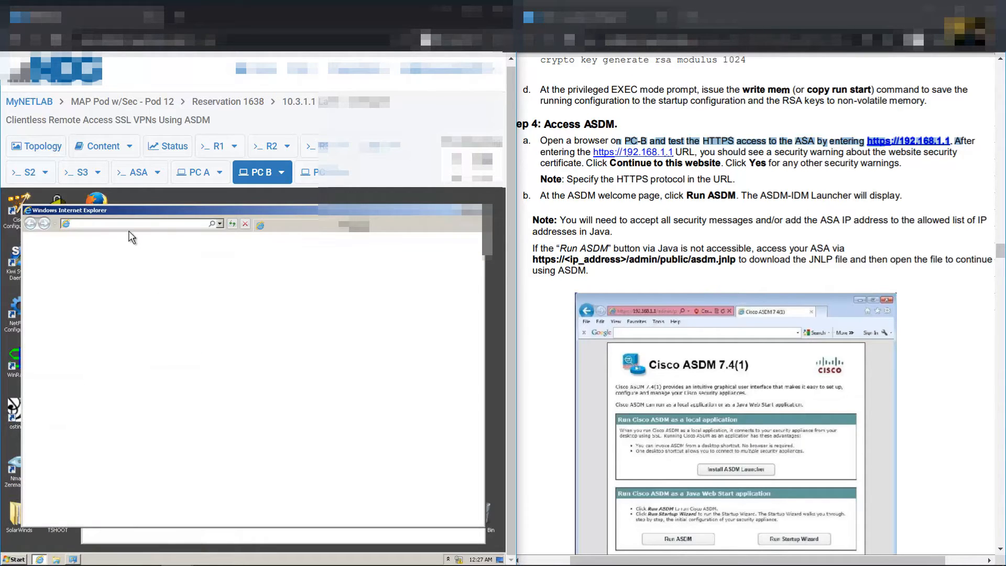
left_click(244, 224)
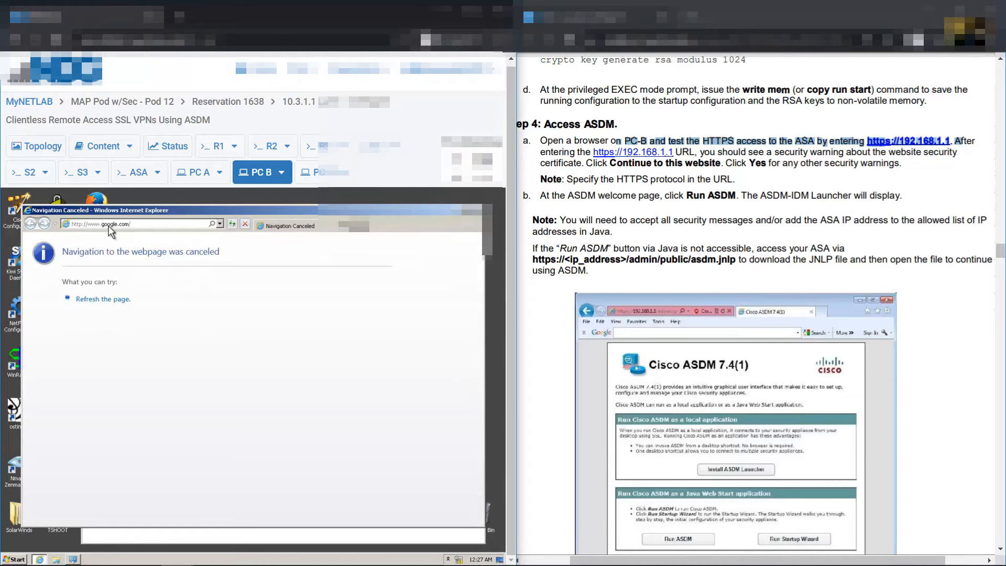
left_click(111, 226)
key("BackSpace")
left_click(149, 226)
type("https:")
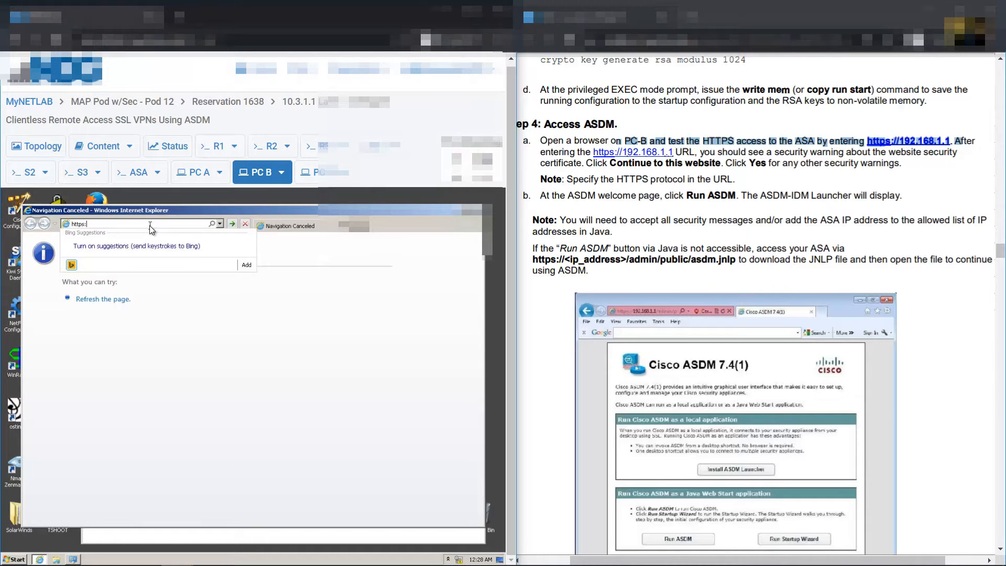
type("//192")
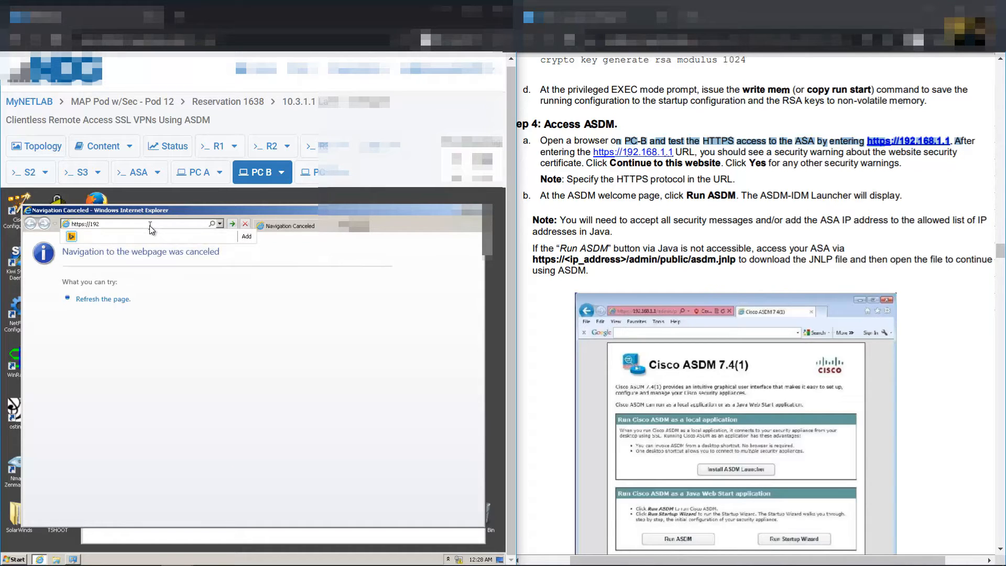
type(".168.1.1")
key("Return")
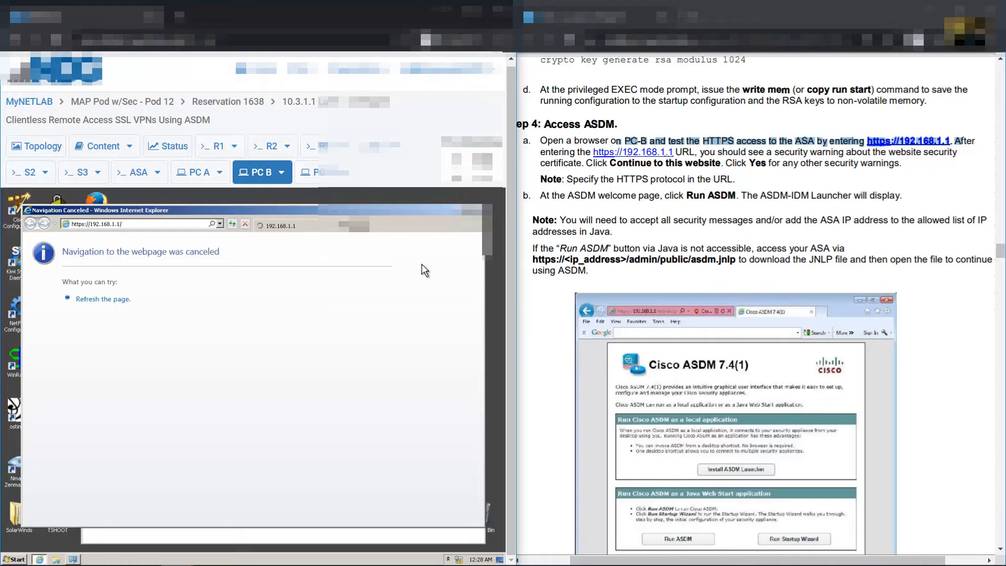
left_click(436, 563)
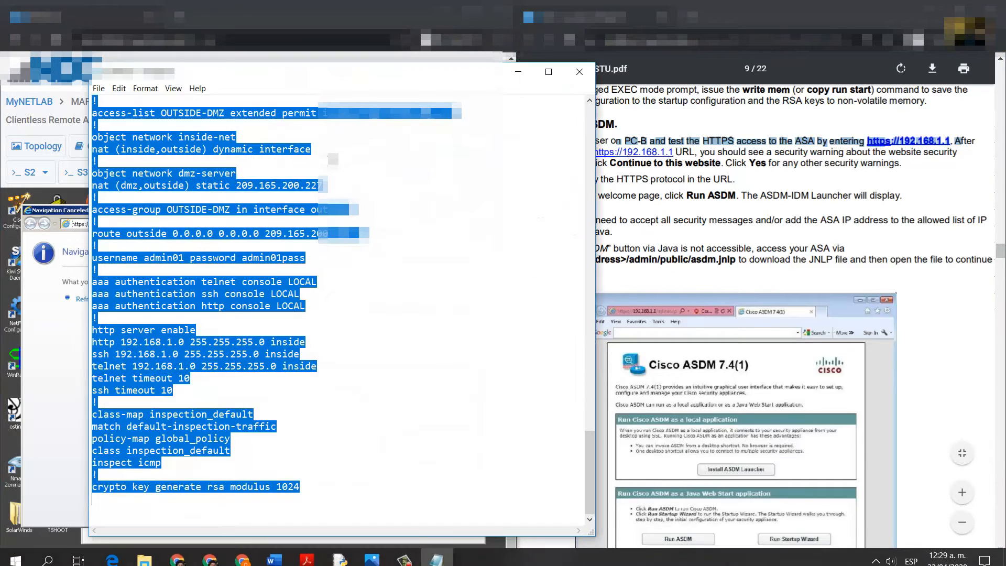
Move the Notepad notes aside and highlight the admin username and password on the username line
left_click_drag(275, 56, 681, 82)
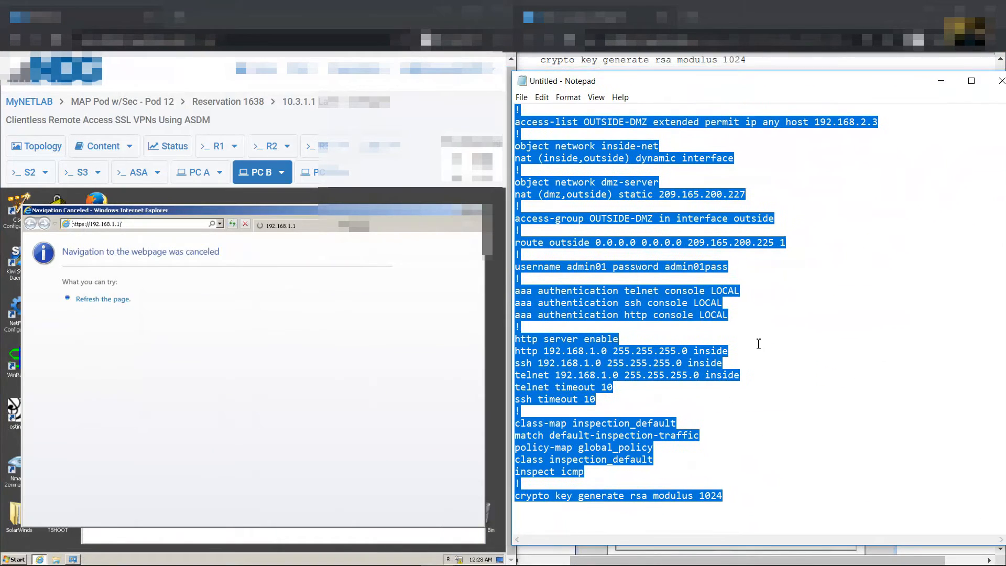
left_click(757, 330)
scroll(731, 362, "up", 3)
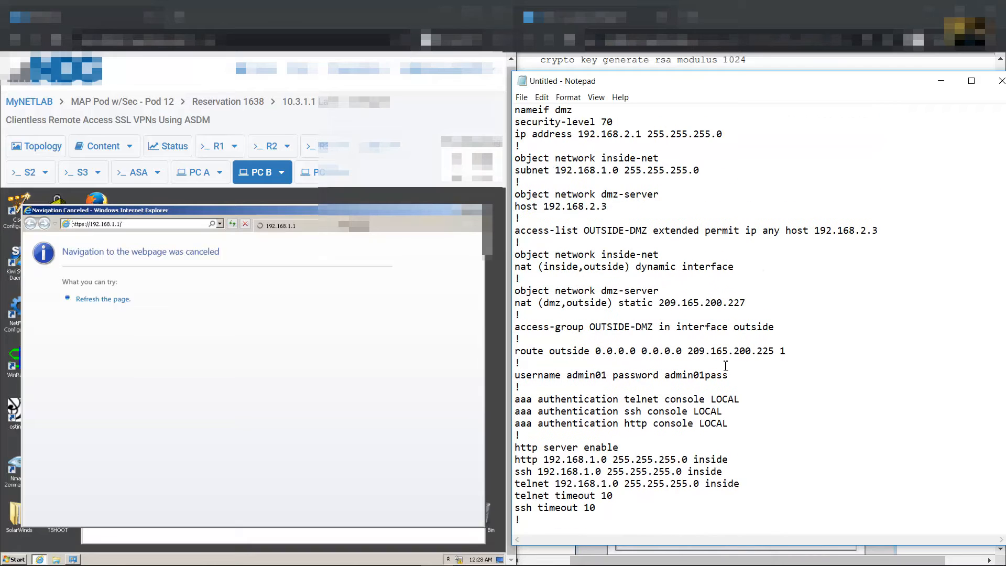
left_click_drag(570, 373, 609, 373)
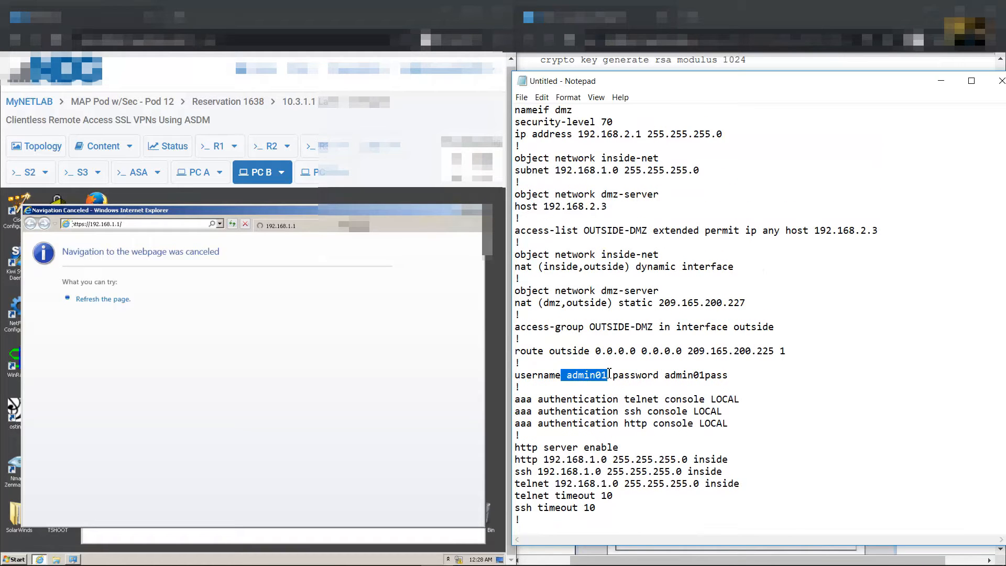
double_click(676, 375)
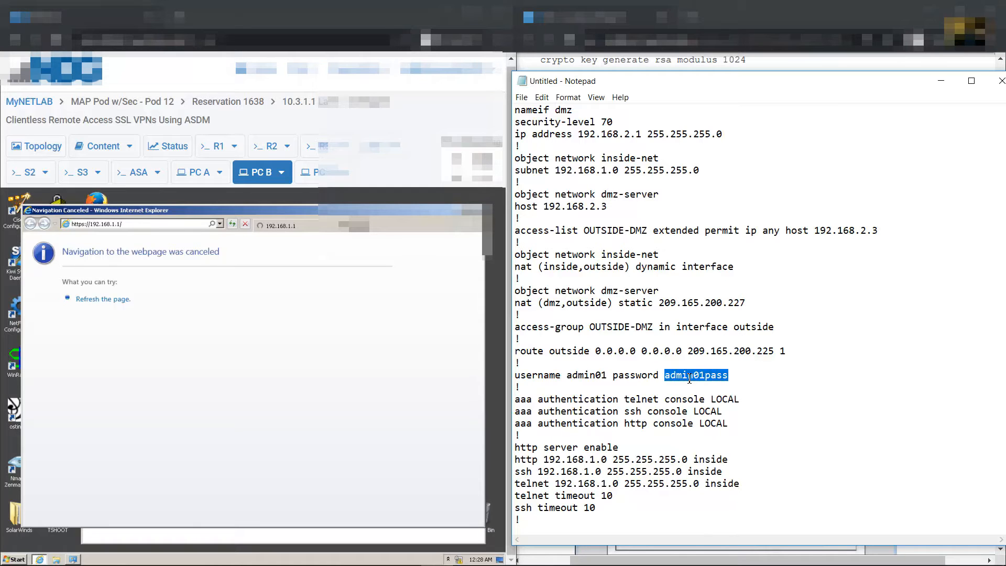
left_click_drag(572, 375, 605, 379)
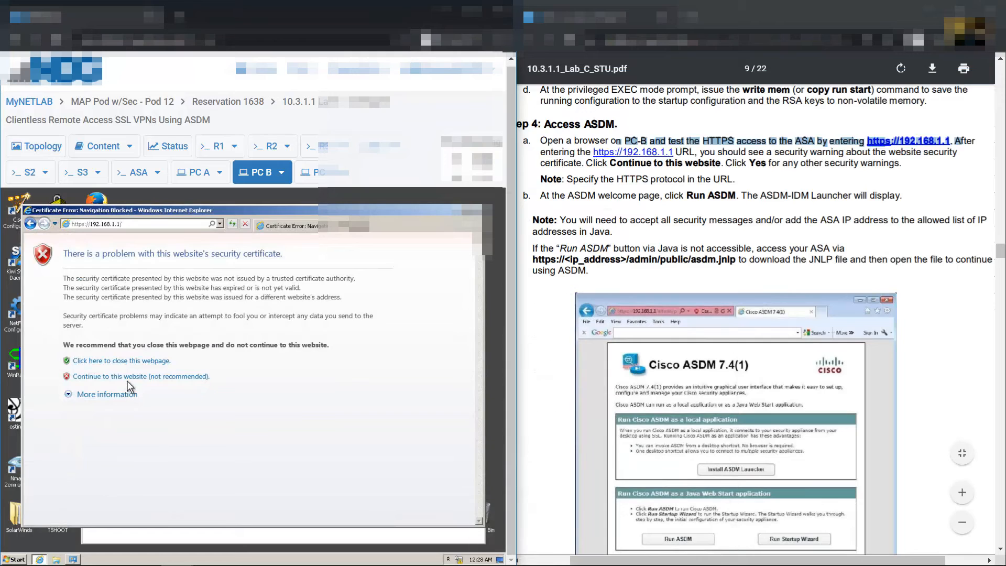
Pass the certificate warnings, run asdm.jnlp from the ASA, and log in with the admin account's credentials
left_click(109, 378)
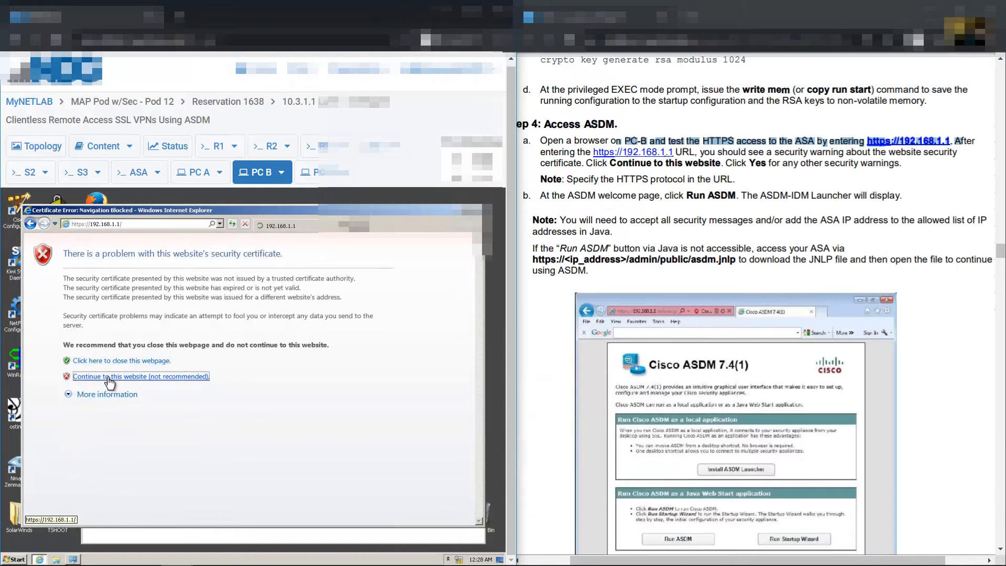
left_click(178, 478)
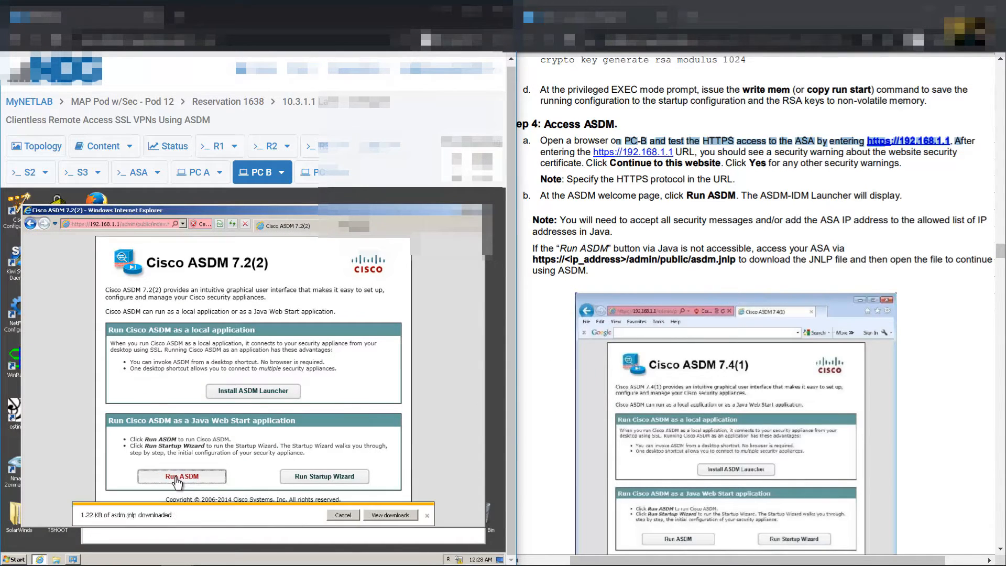
left_click(395, 515)
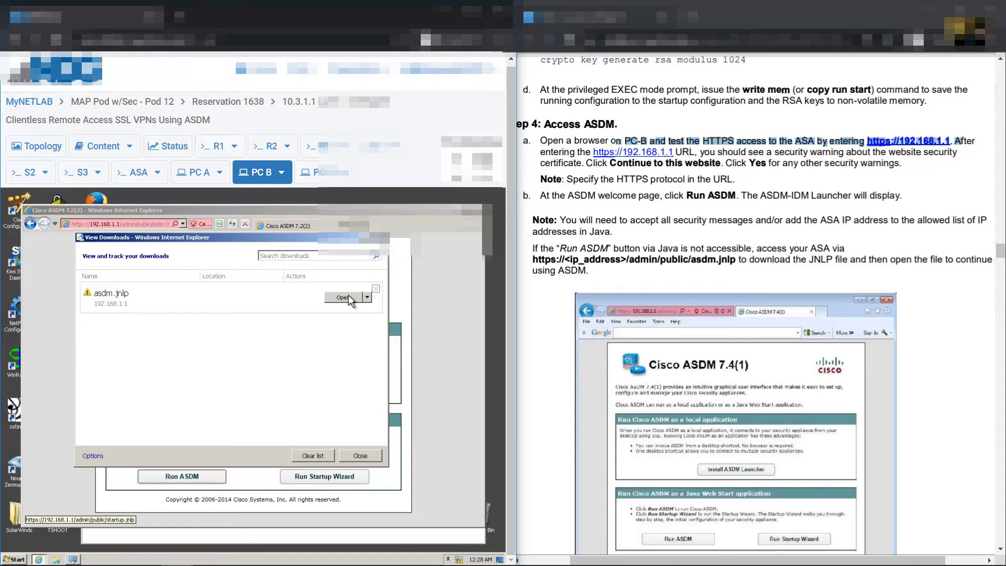
left_click(347, 297)
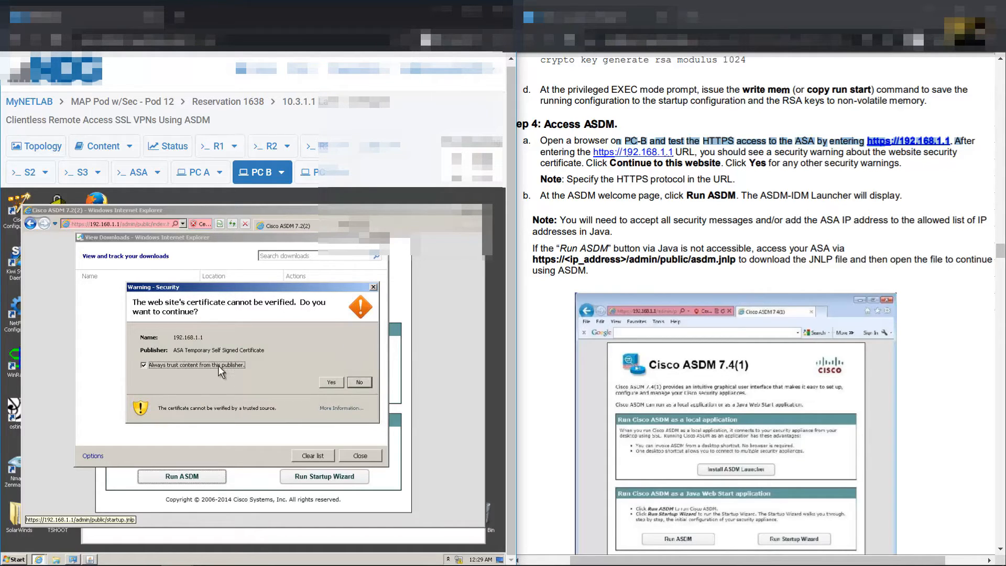
left_click(335, 381)
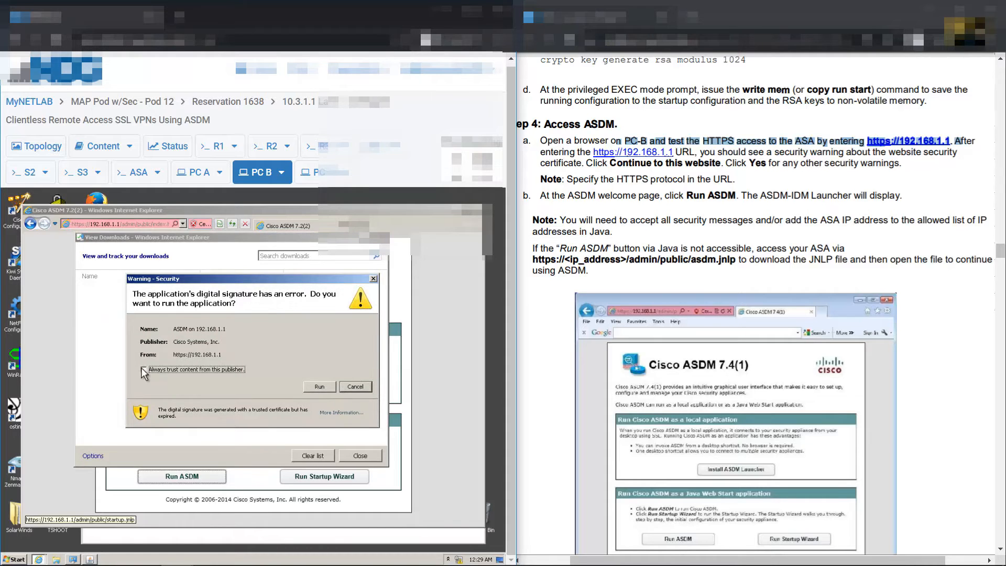
left_click(316, 387)
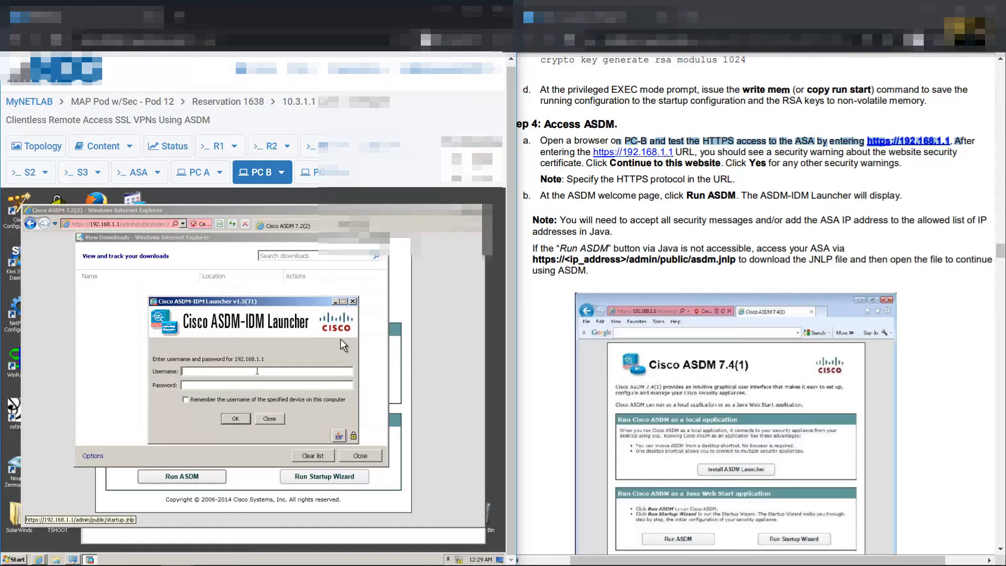
type("admin01admin01pass")
key("Return")
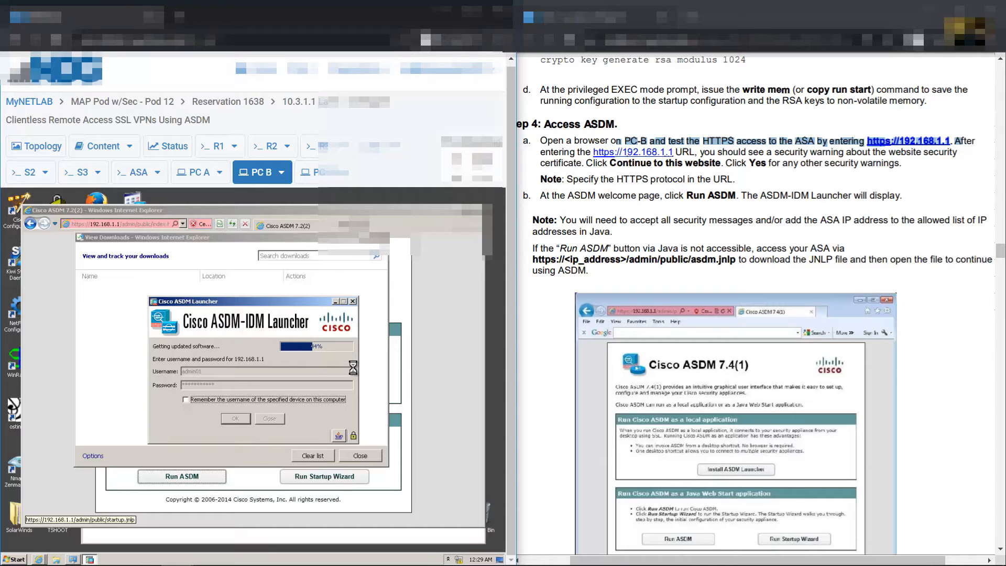
scroll(814, 249, "down", 5)
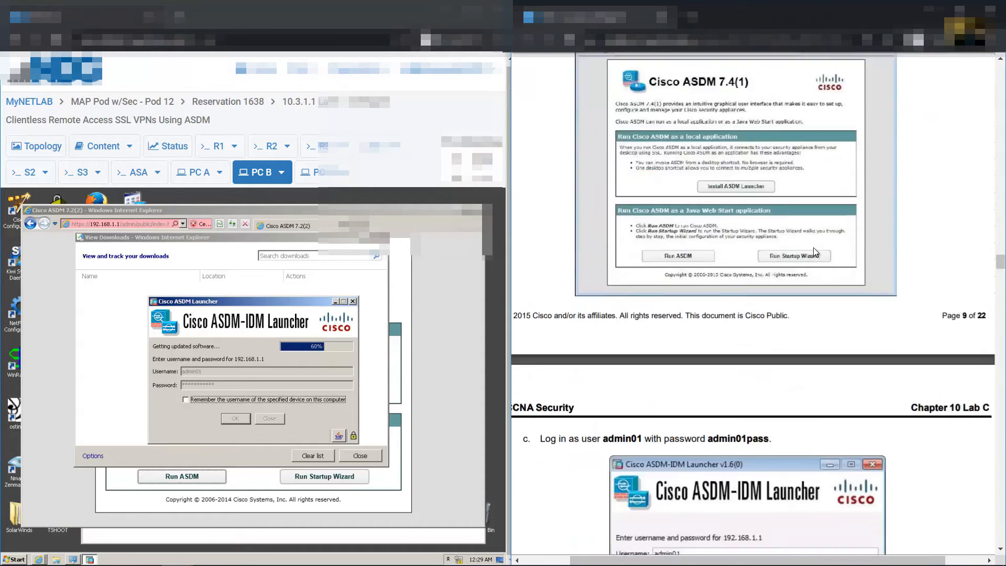
Launch Wizards > VPN Wizards > Clientless SSL VPN Wizard in ASDM
scroll(813, 249, "down", 11)
scroll(690, 214, "up", 3)
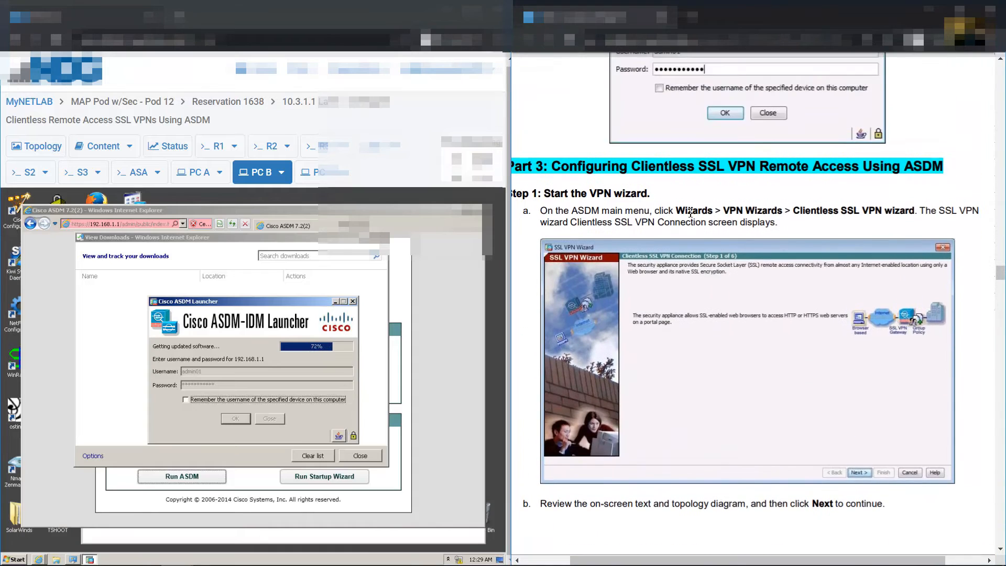
left_click_drag(545, 193, 915, 211)
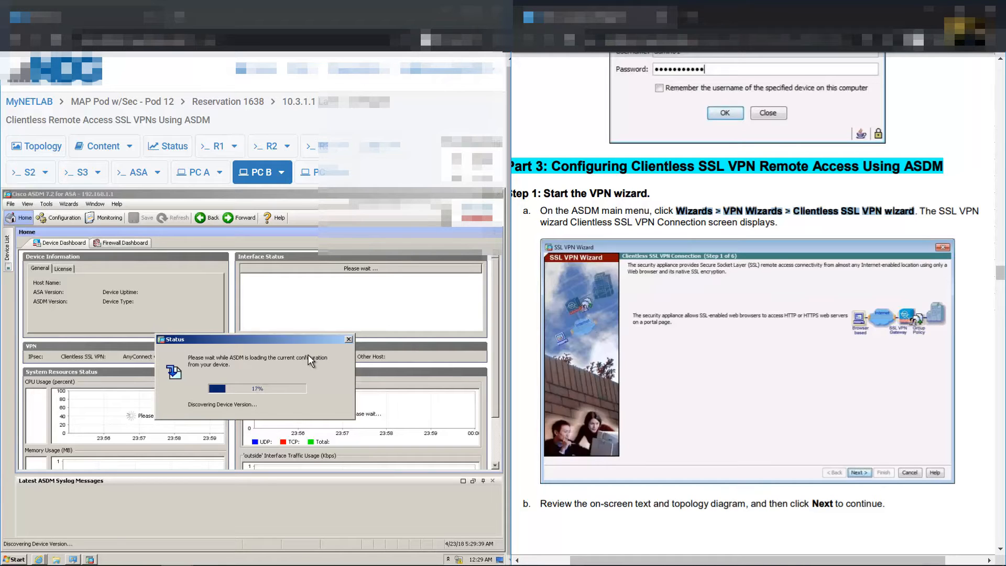
left_click(74, 204)
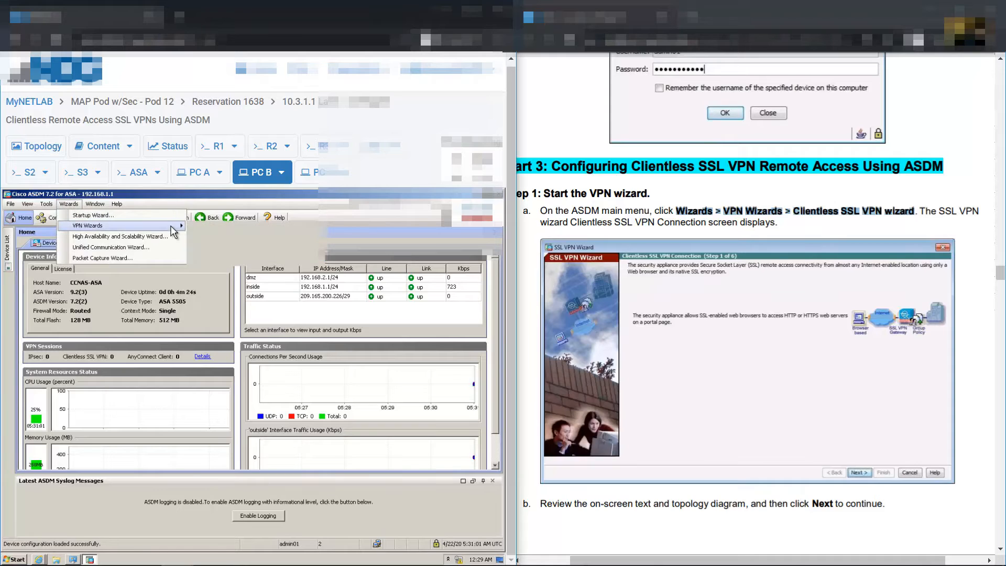
mouse_move(172, 228)
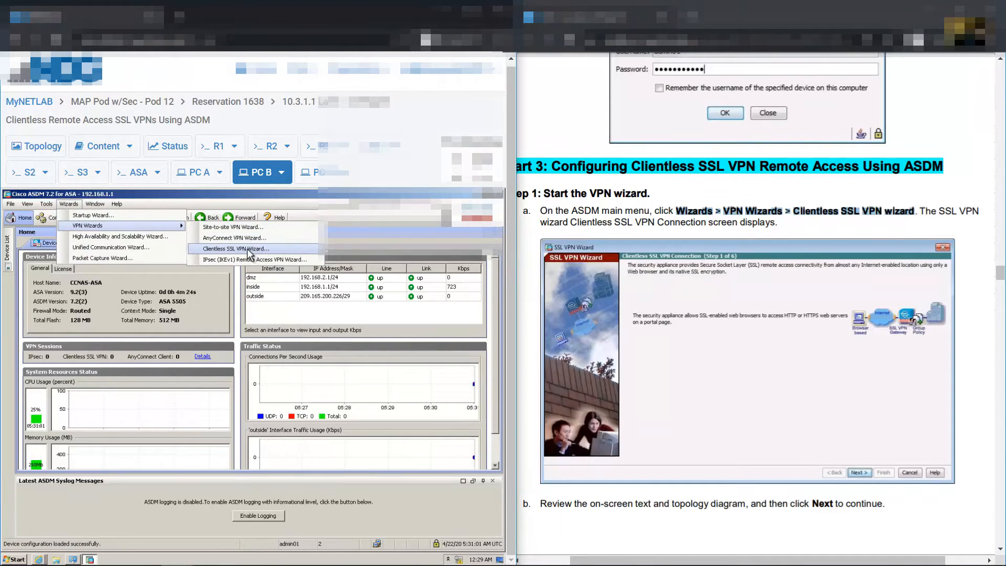
left_click(248, 253)
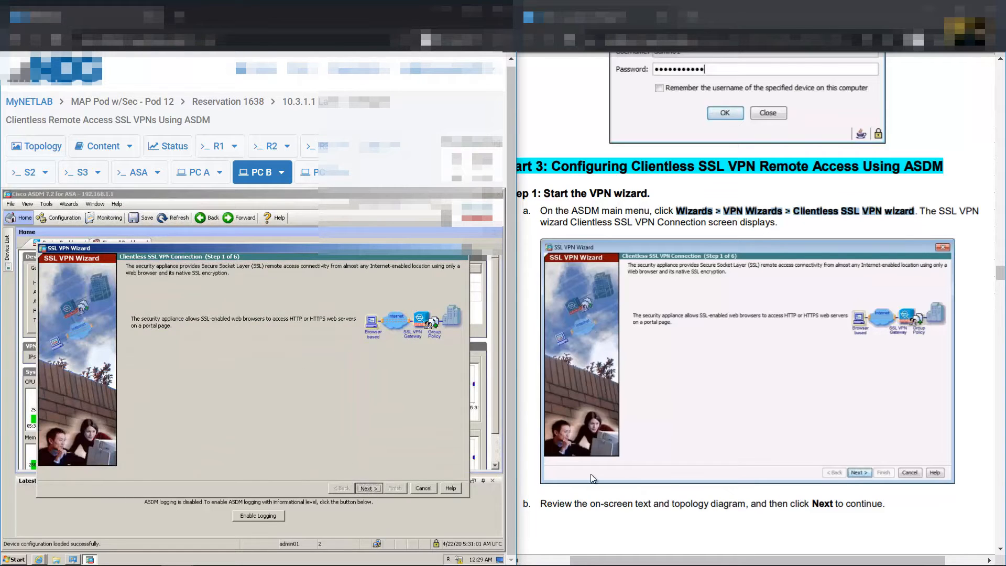
Advance the wizard to Step 2 and name the connection profile SSL-VPN
key("Return")
scroll(876, 345, "down", 12)
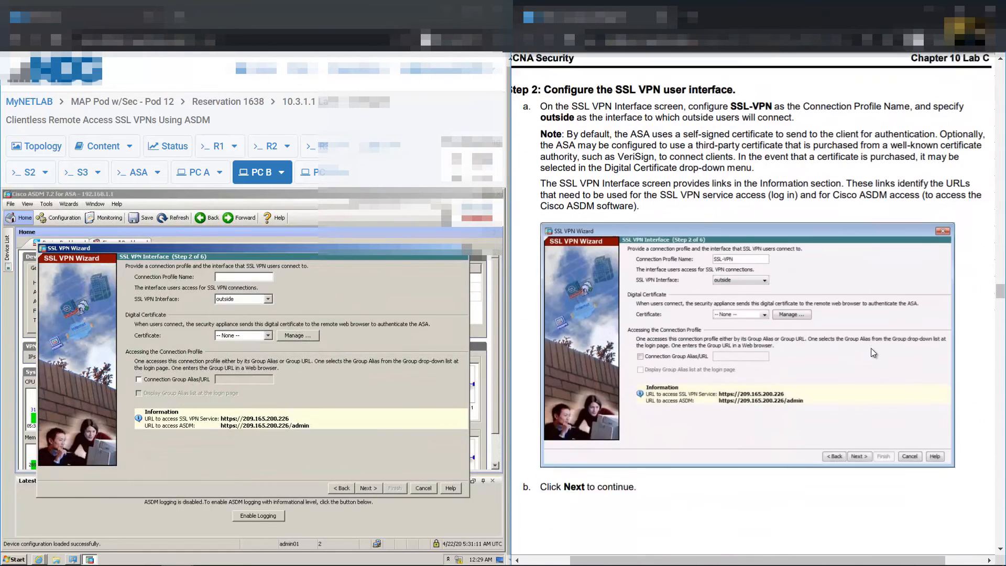
scroll(871, 348, "up", 1)
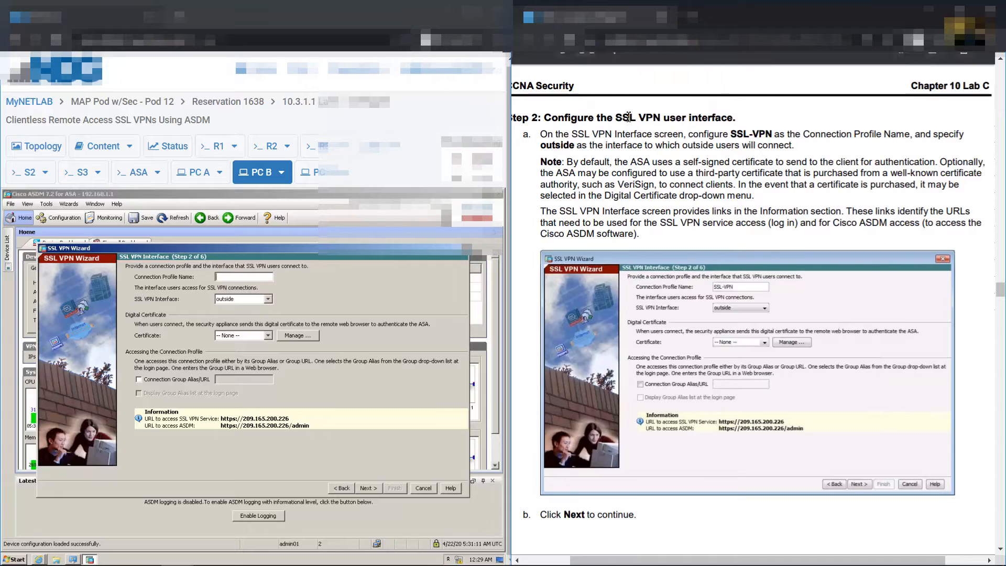
left_click_drag(629, 116, 733, 118)
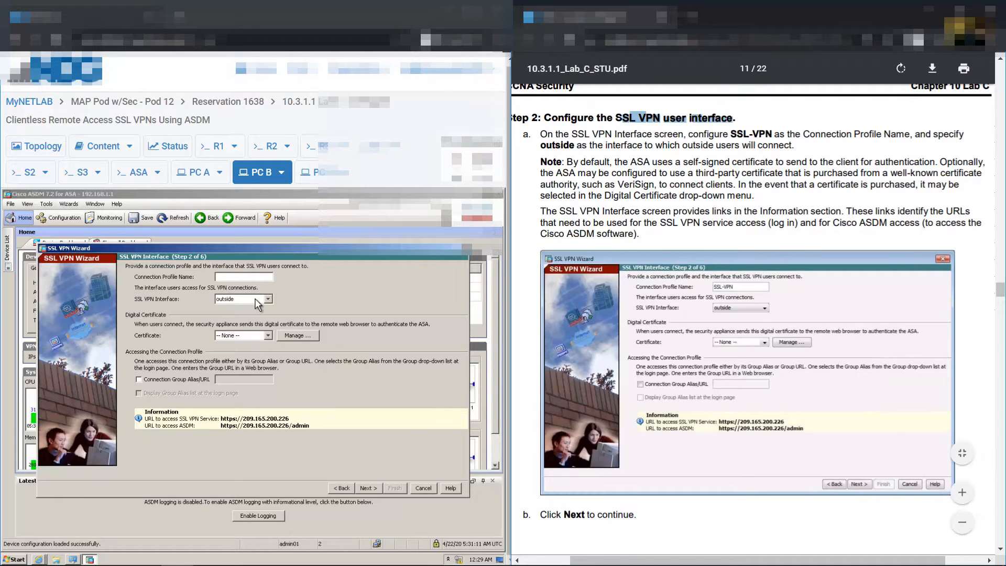
left_click_drag(731, 135, 773, 134)
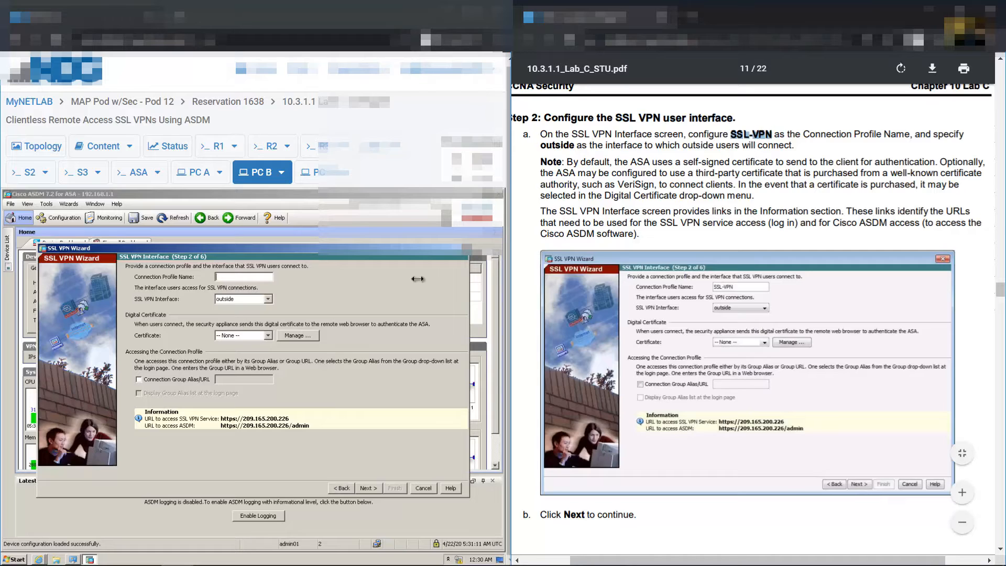
left_click(261, 276)
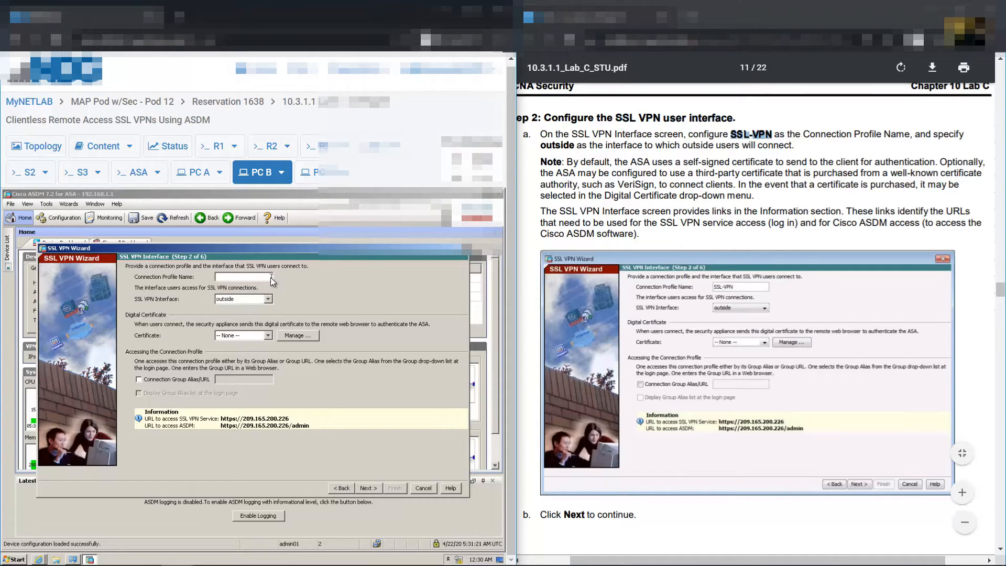
type("SSL-VPN")
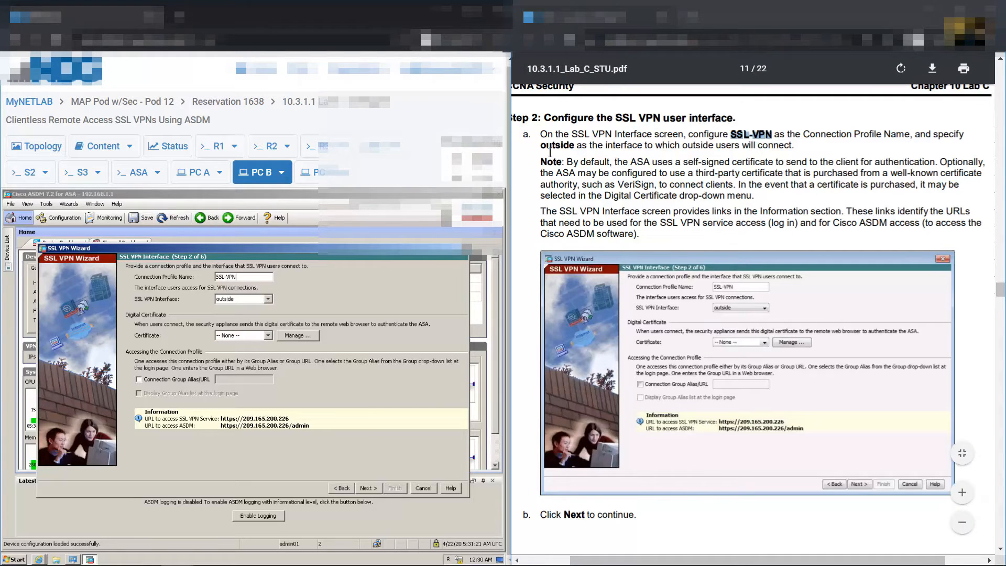
Select outside as the SSL VPN interface, then check the topology and self-signed certificate note
left_click_drag(541, 146, 586, 146)
left_click(269, 300)
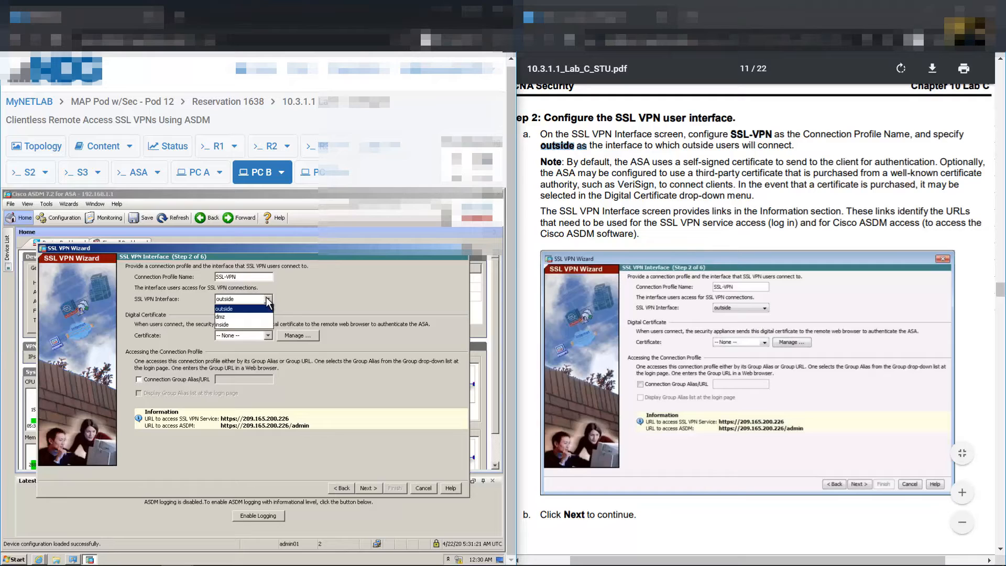
left_click(256, 309)
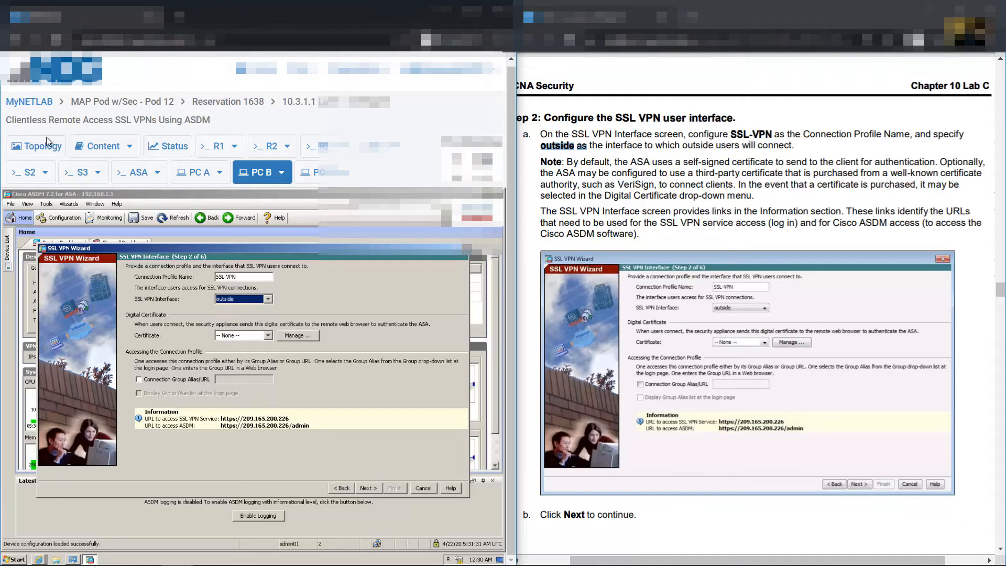
left_click(45, 145)
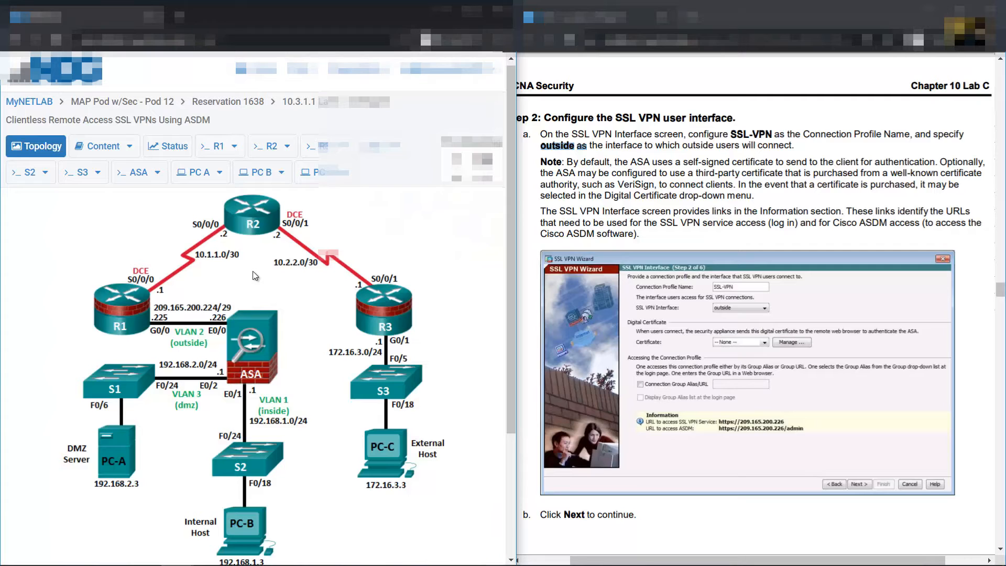
left_click(259, 175)
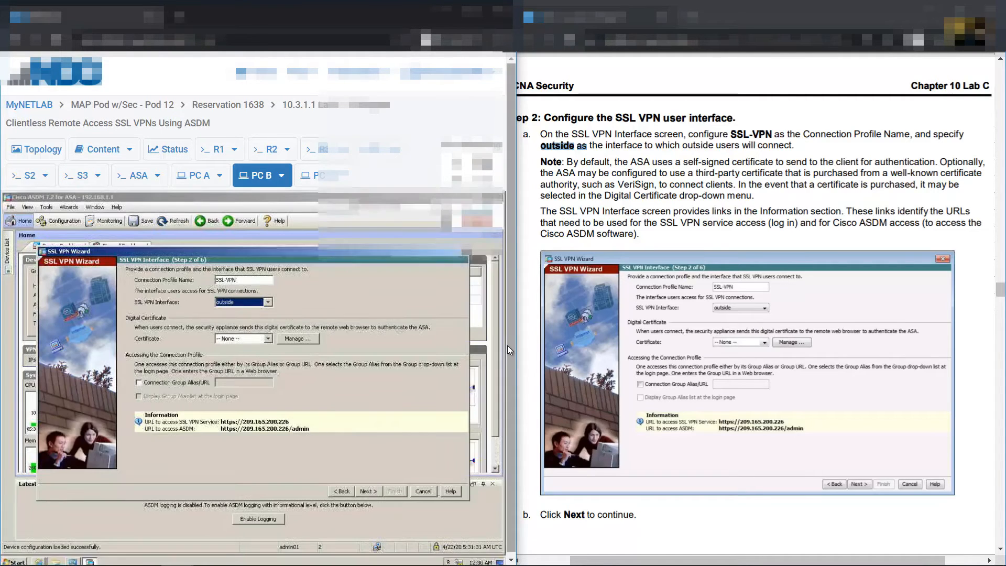
left_click_drag(508, 345, 508, 351)
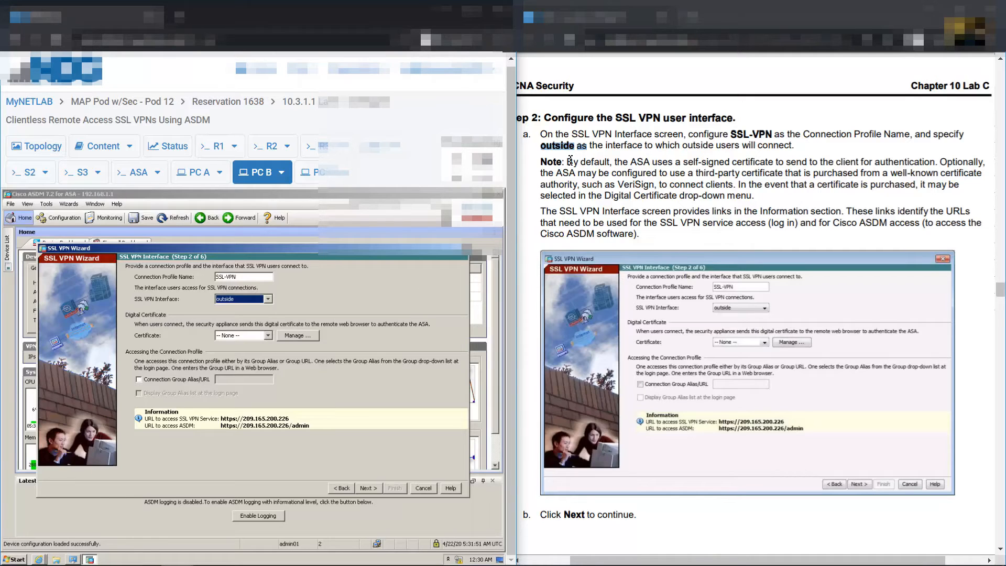
left_click_drag(569, 161, 936, 163)
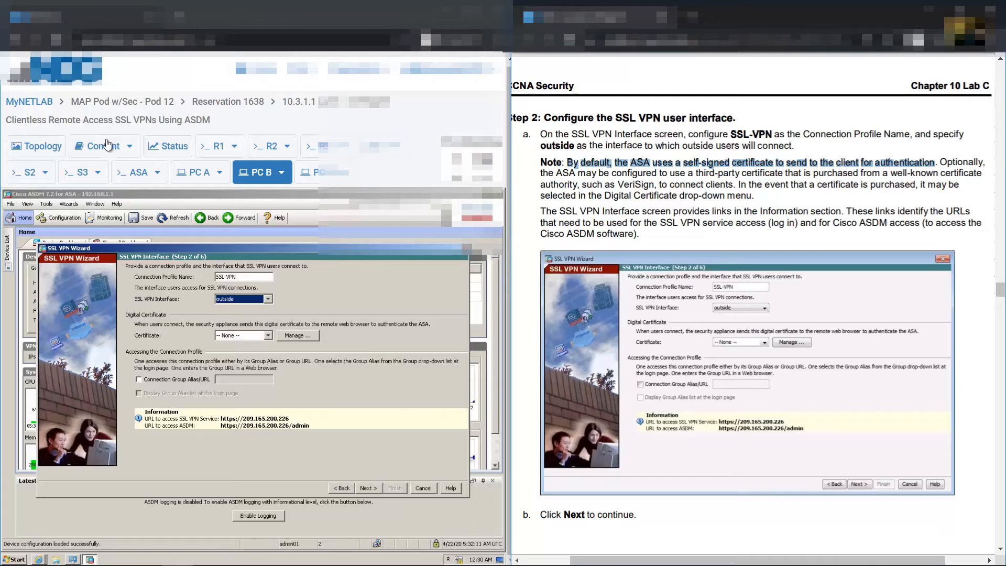
Check the lab topology, then advance the wizard to Step 3, User Authentication
left_click(49, 152)
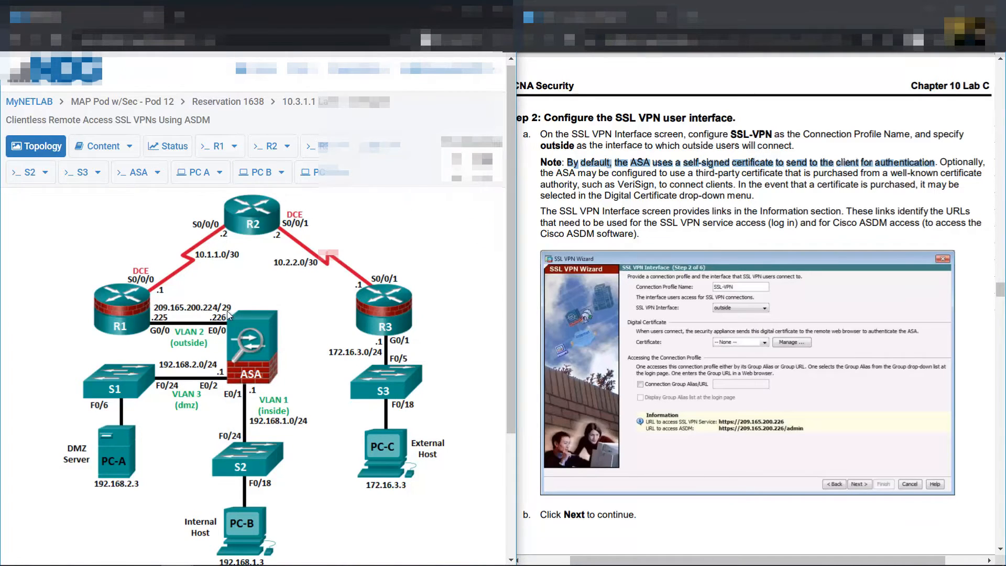
left_click(258, 178)
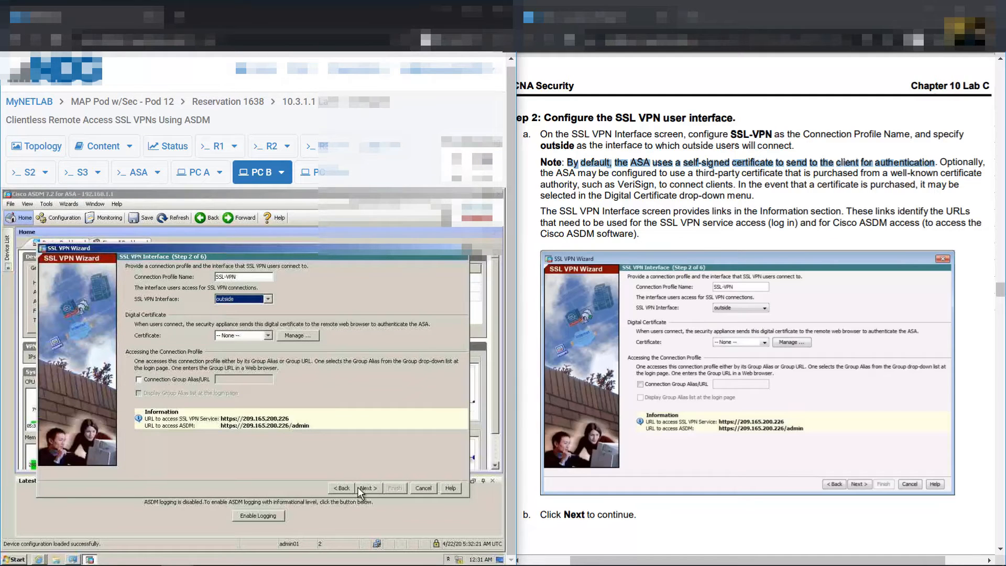
left_click(369, 488)
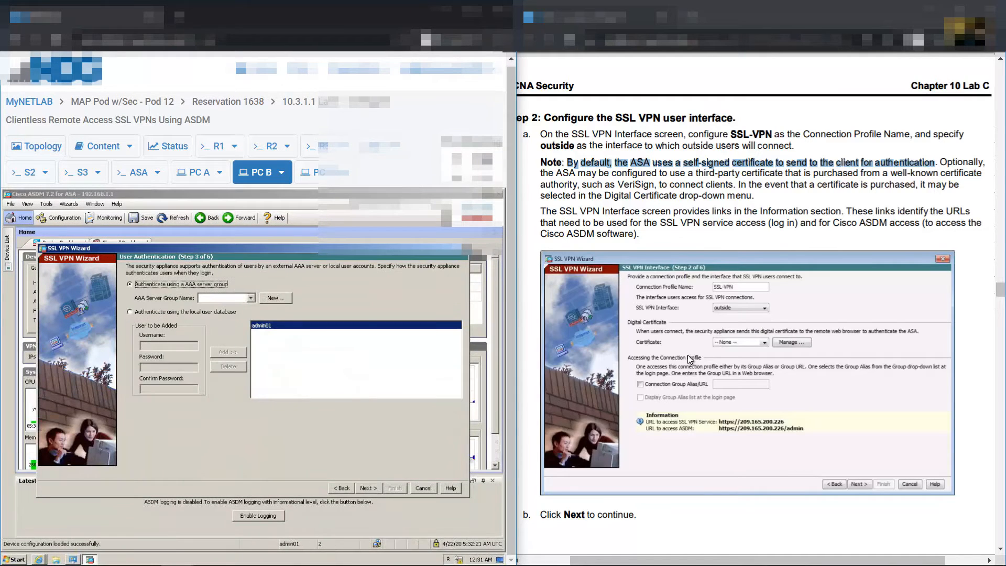
Choose local database authentication and add user SSL-VPN-USER with its password
scroll(933, 302, "down", 10)
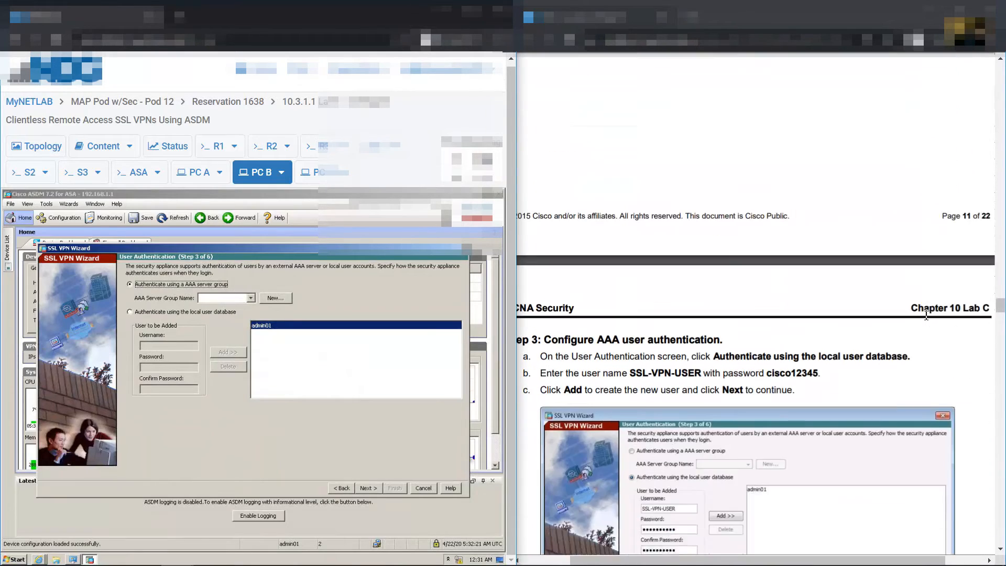
scroll(923, 316, "down", 3)
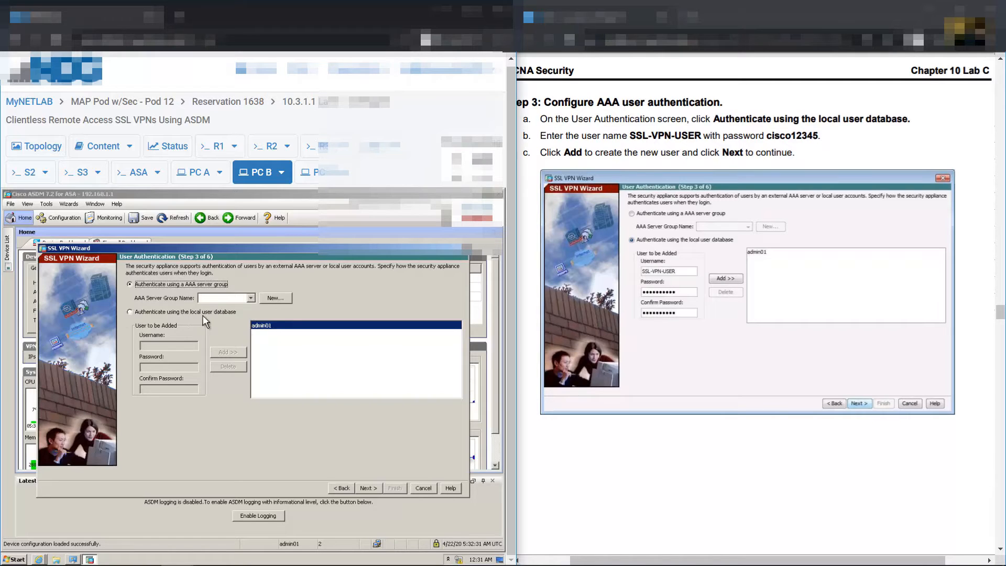
left_click(132, 312)
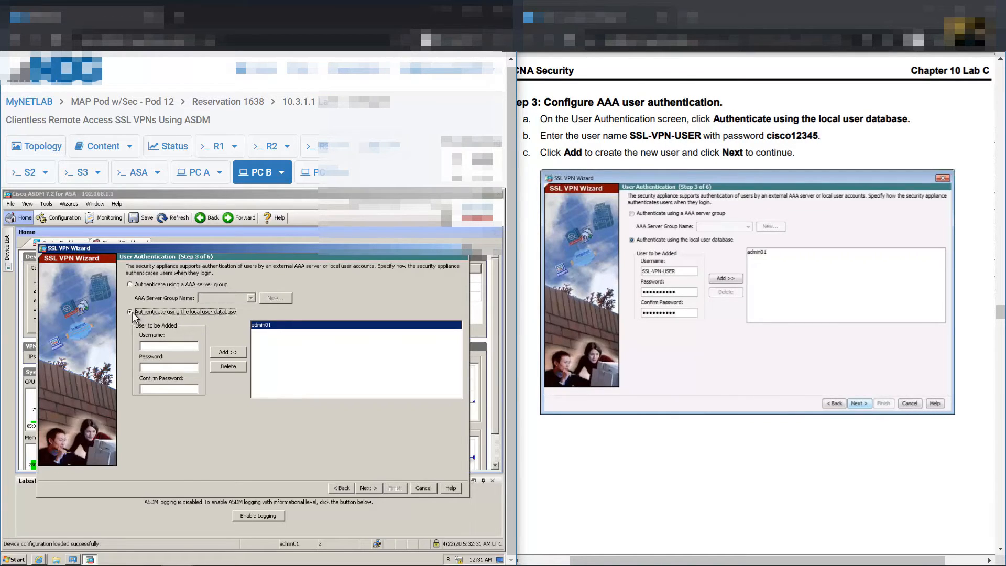
left_click(176, 346)
type("SSL-VPN-USER")
key("Tab")
type("cisco1234")
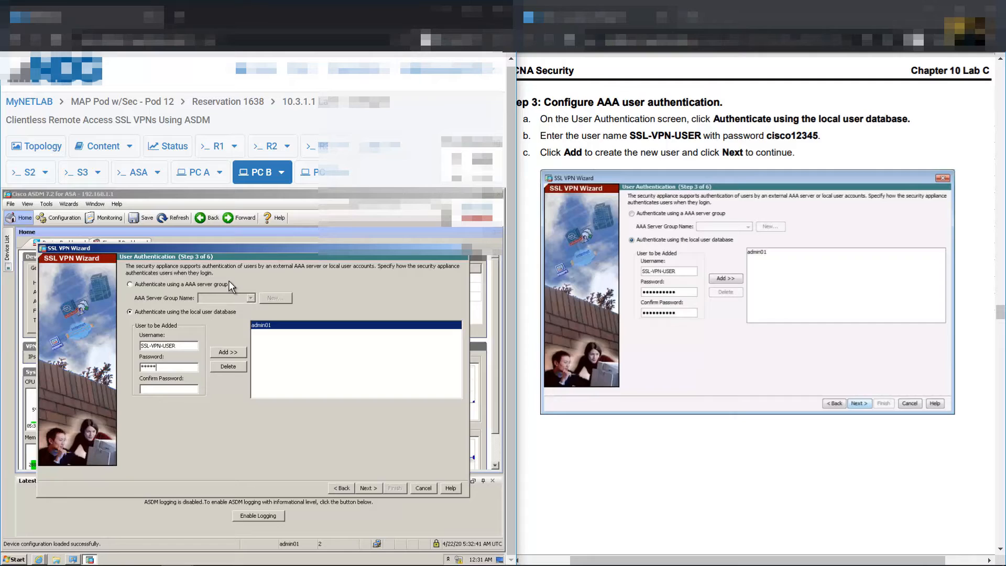
type("5cisco12345")
left_click(224, 352)
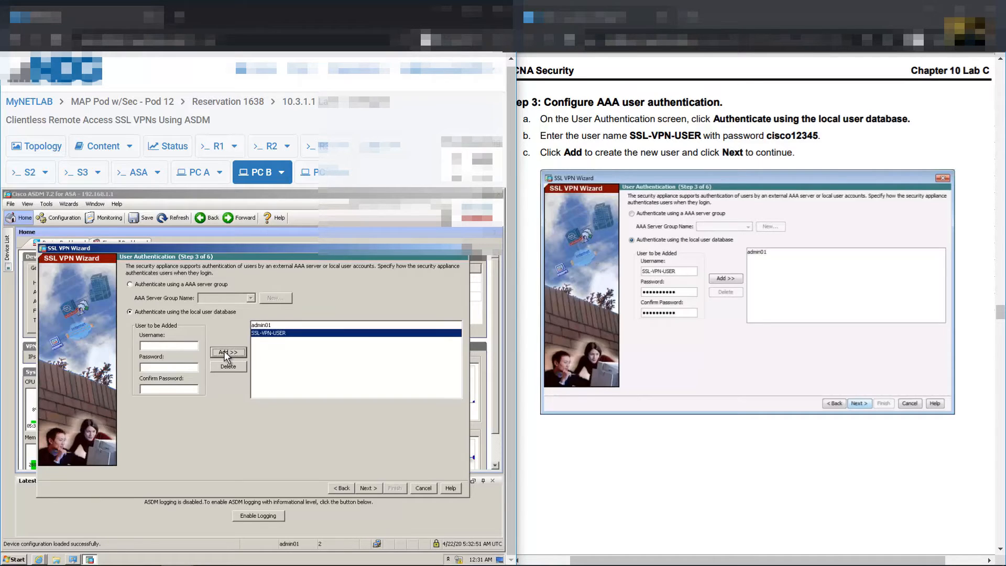
Review the local user list alongside admin01, then continue to Step 4, Group Policy
left_click(272, 326)
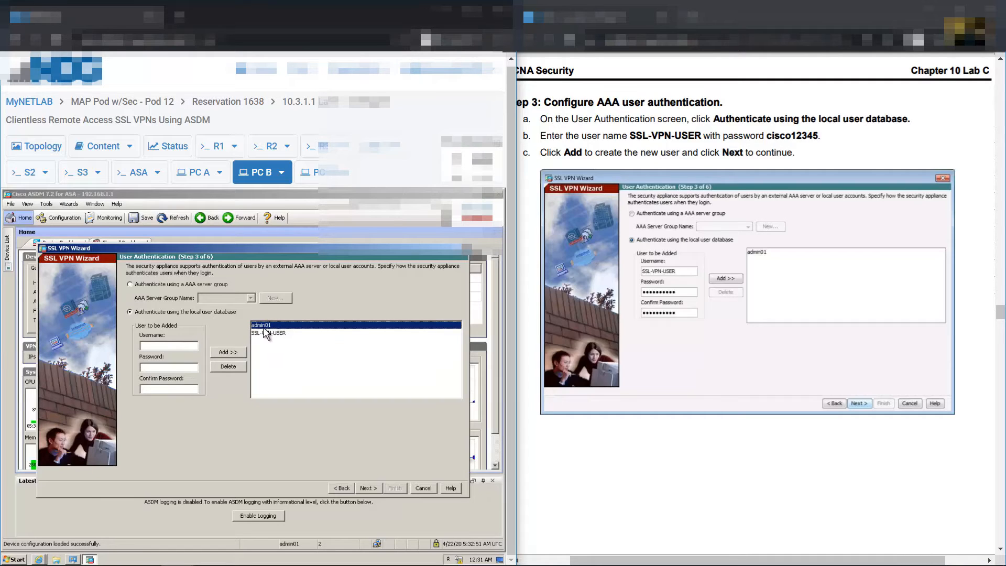
left_click(267, 335)
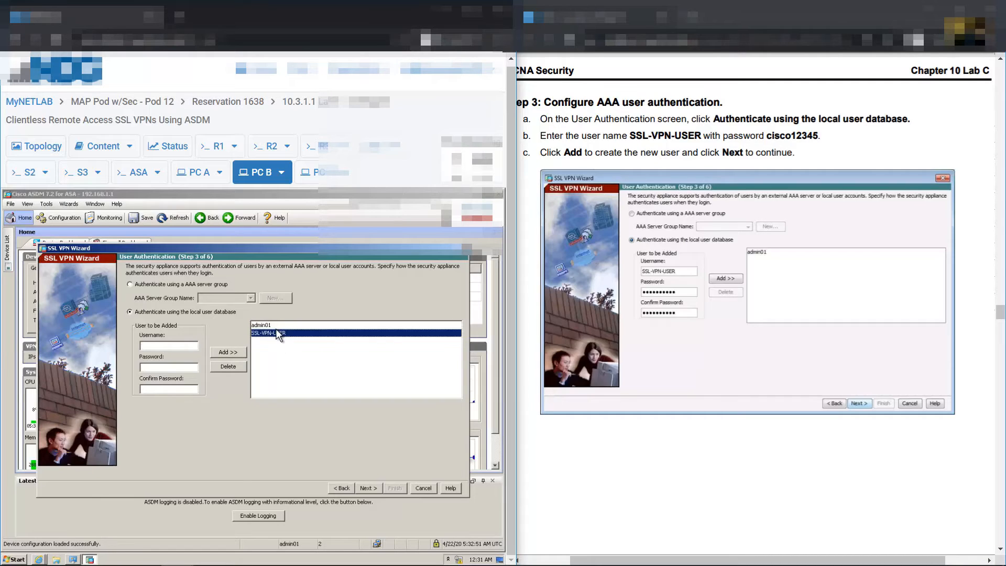
scroll(860, 270, "down", 9)
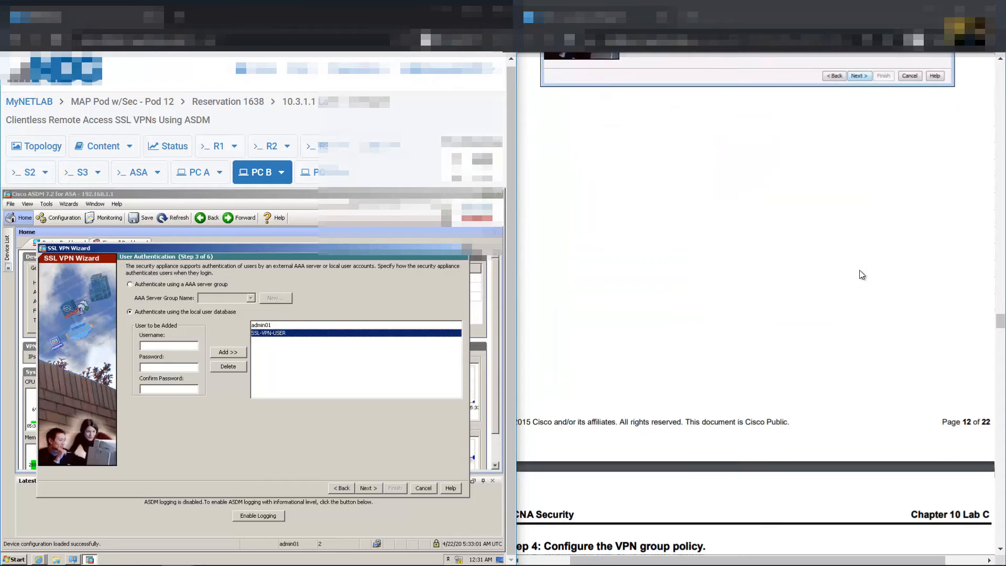
scroll(868, 272, "up", 6)
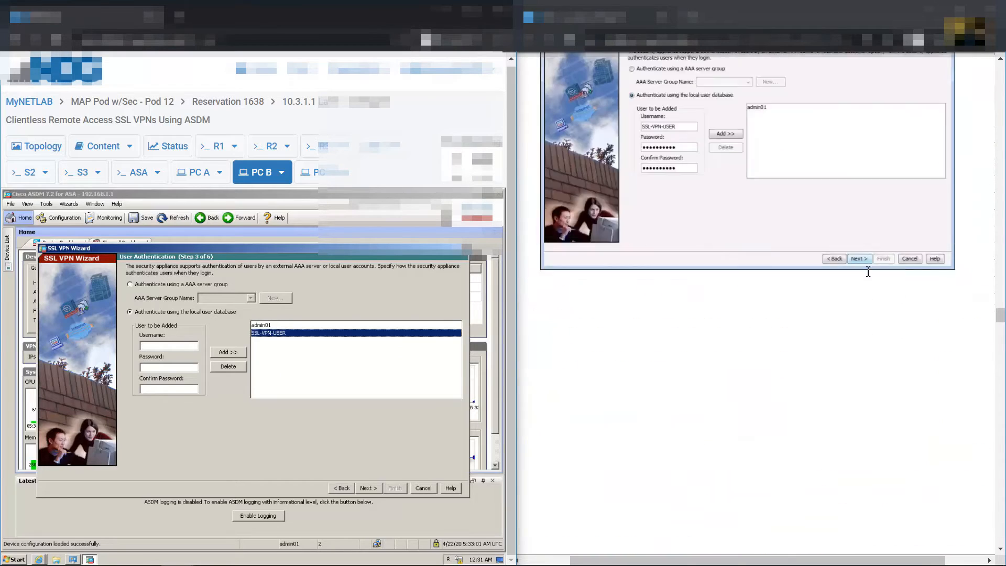
scroll(872, 278, "down", 6)
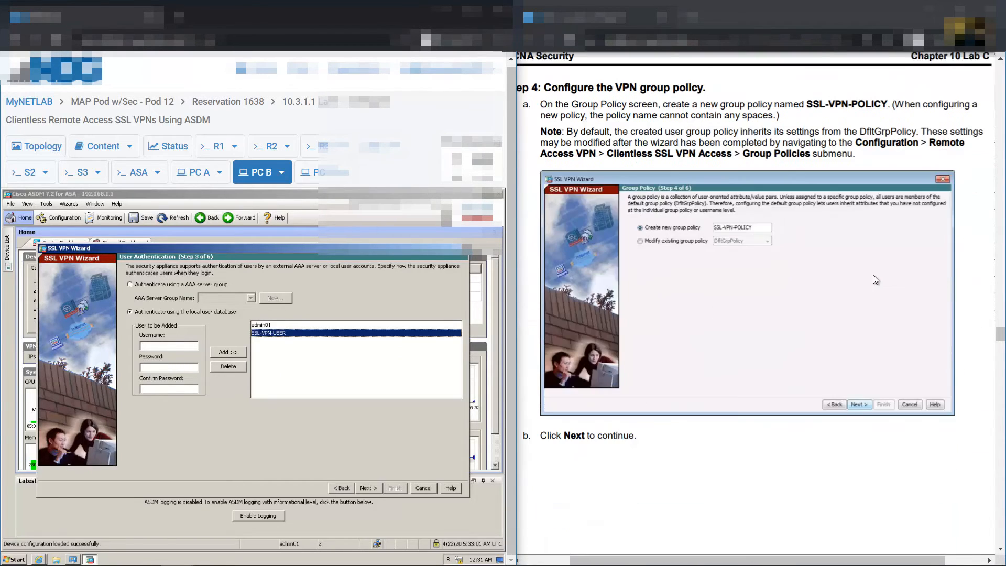
left_click(368, 489)
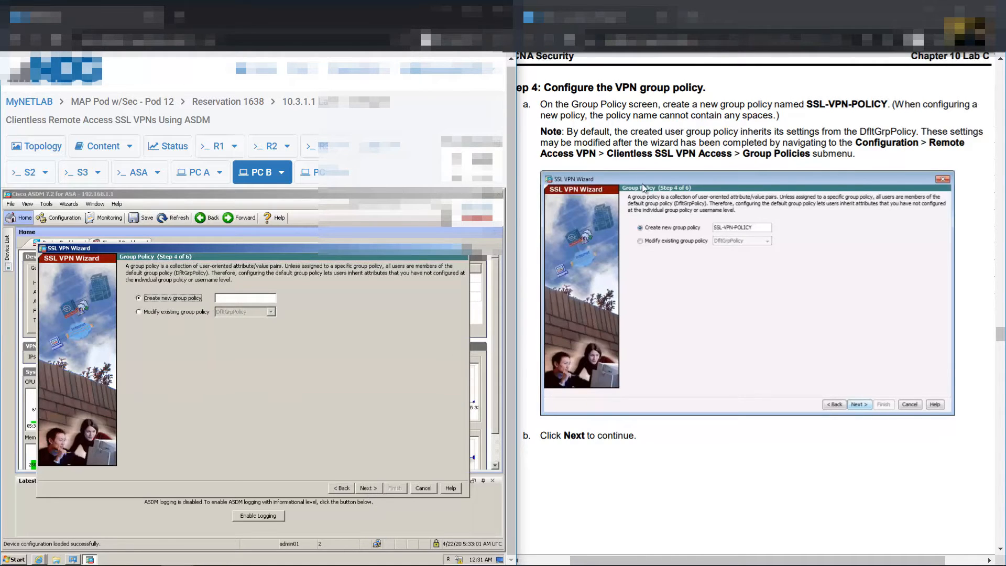
Name the new group policy SSL-VPN-POLICY
scroll(613, 106, "up", 1)
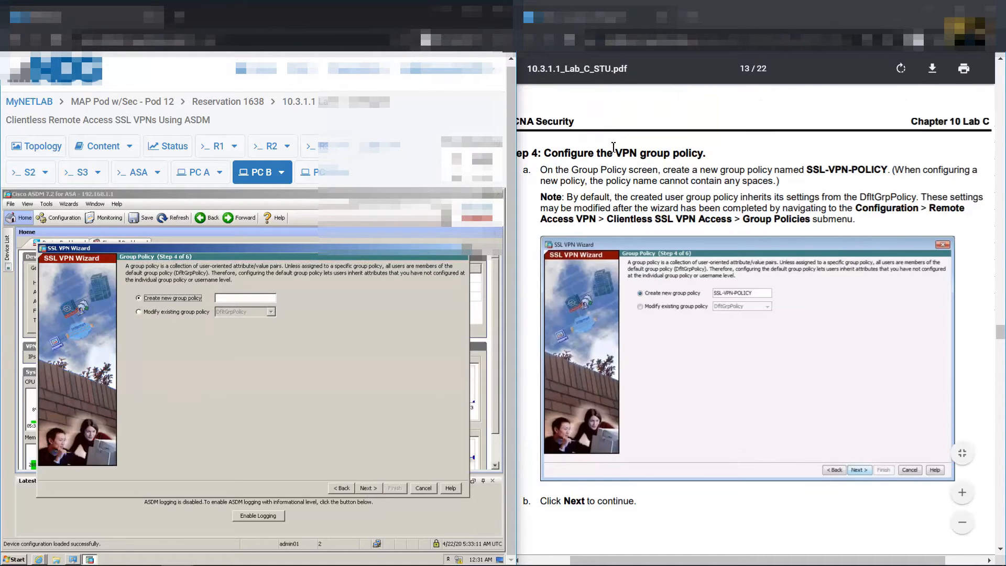
left_click_drag(608, 152, 715, 156)
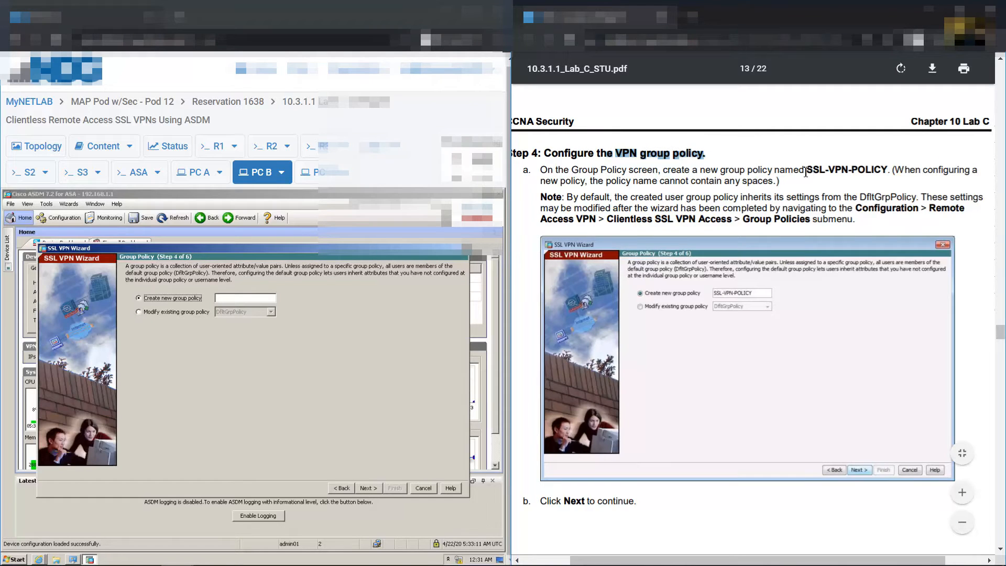
left_click_drag(806, 172, 885, 172)
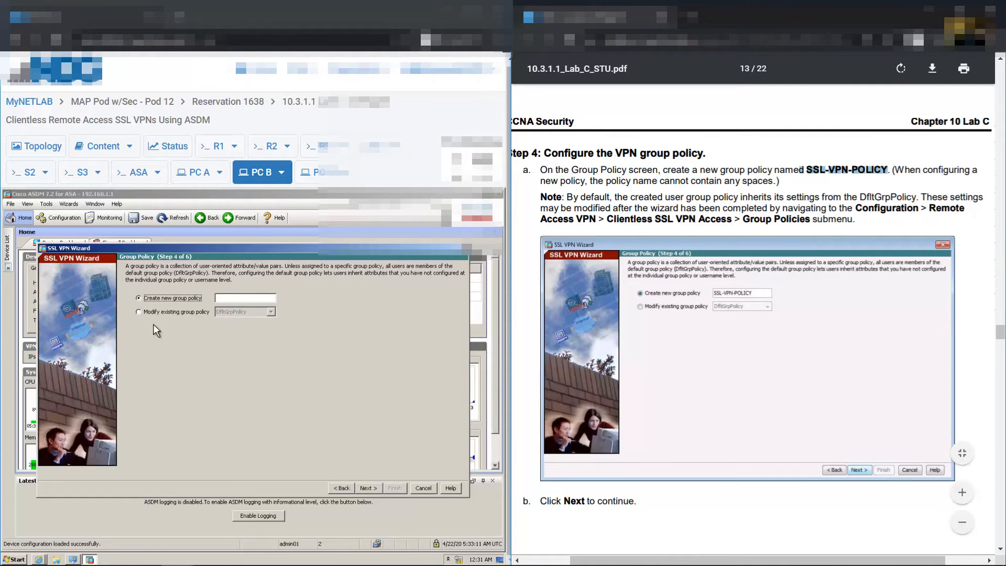
left_click(234, 298)
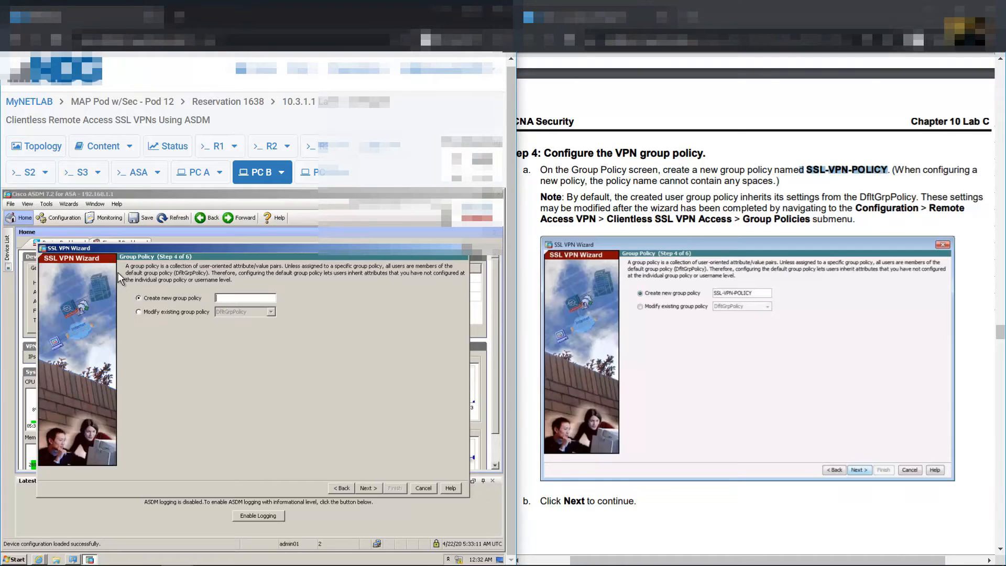
type("SSL-VPN-POLICY")
Advance the wizard to Step 5, Bookmark List
left_click(368, 488)
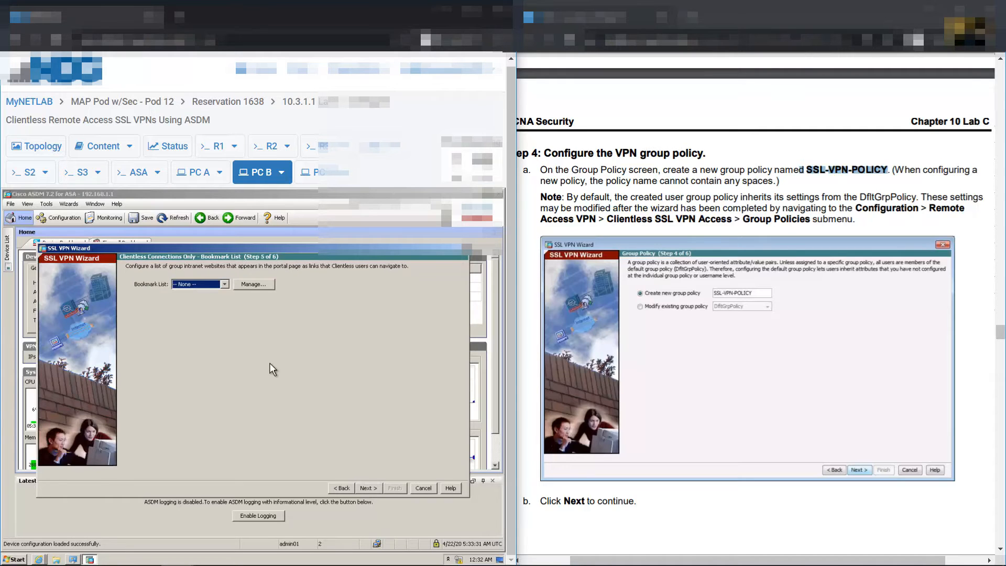
scroll(822, 241, "down", 10)
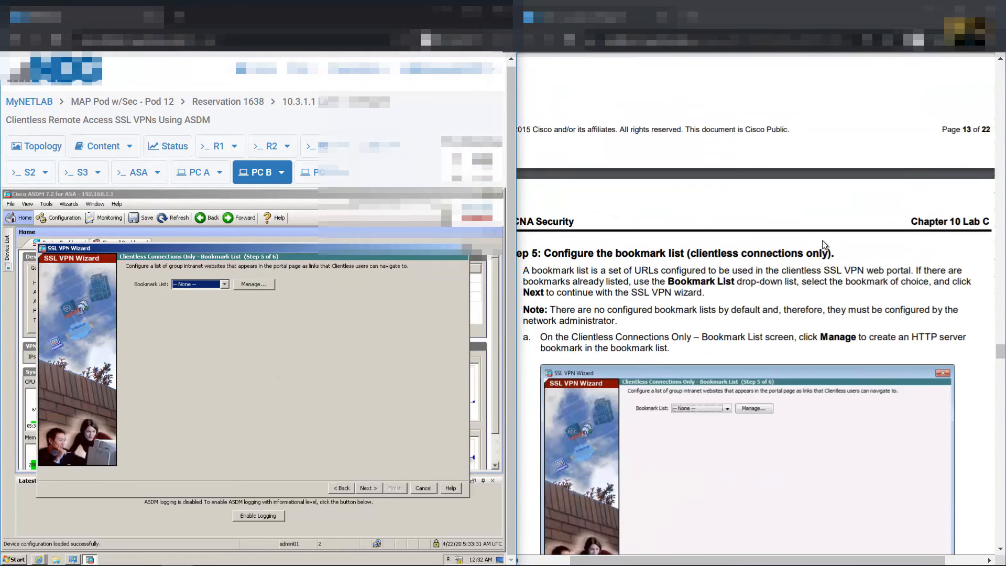
scroll(824, 243, "down", 2)
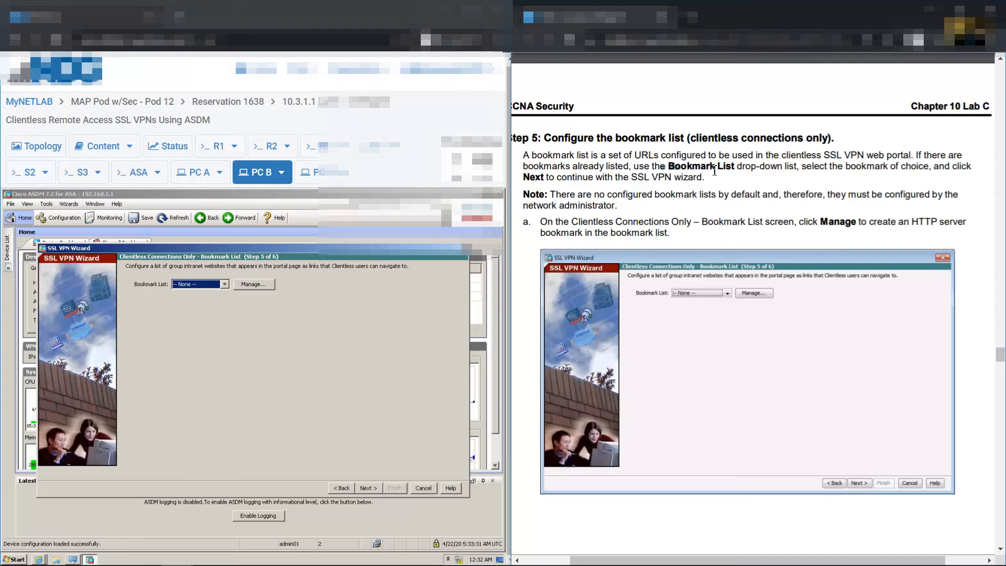
left_click_drag(668, 167, 735, 167)
Review the bookmark list choices and close them, leaving the list set to None
left_click(224, 284)
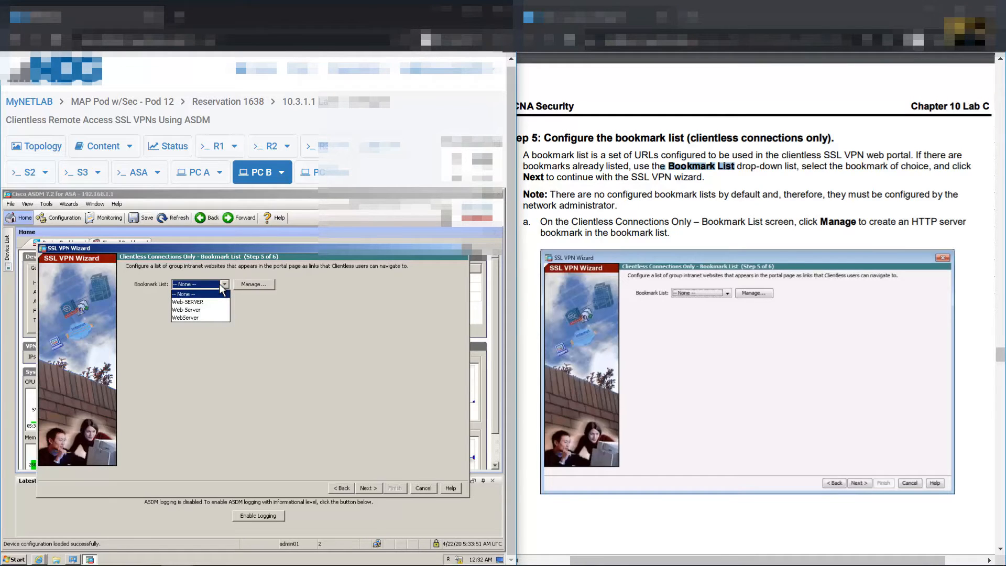
left_click(547, 160)
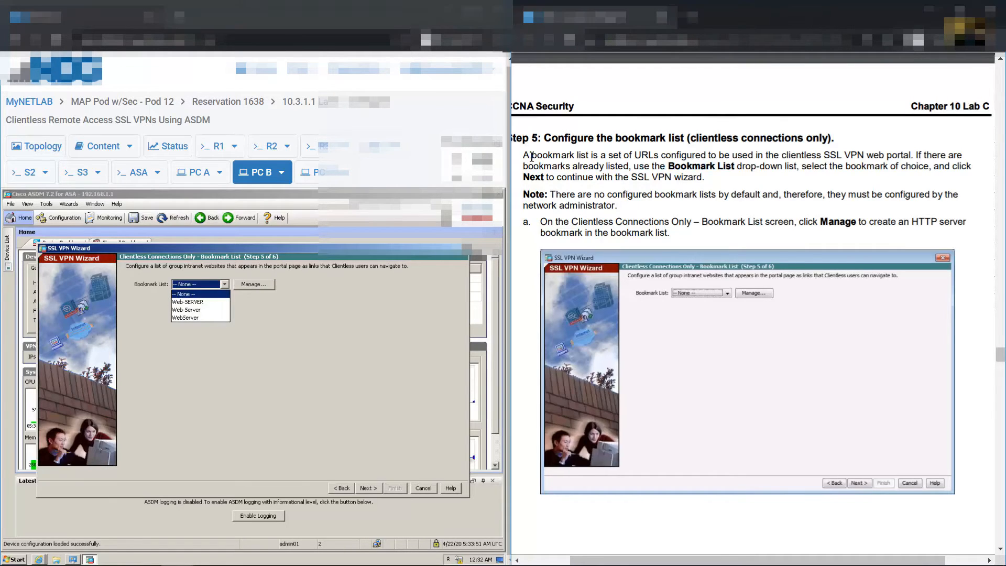
left_click_drag(532, 156, 917, 153)
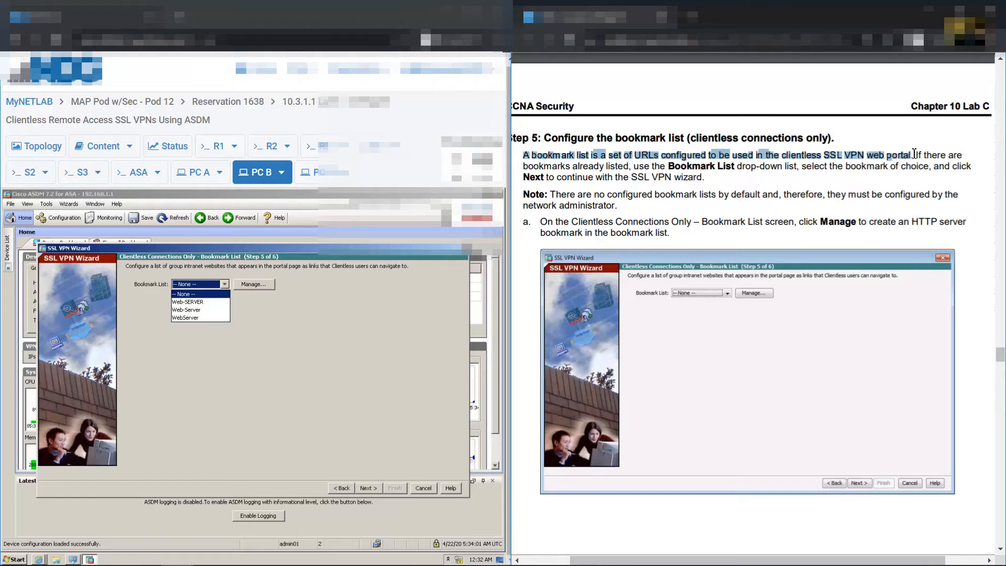
left_click(556, 200)
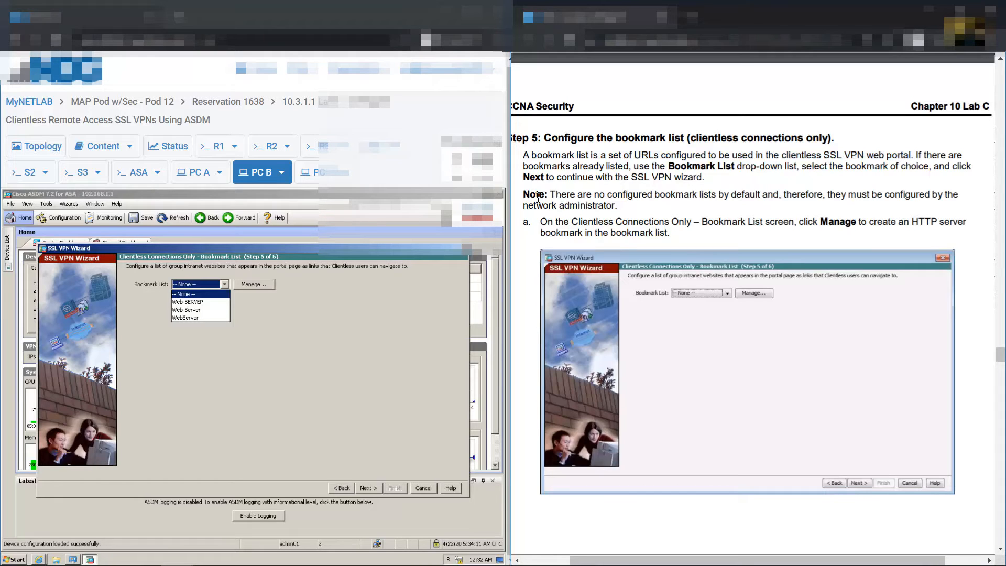
left_click_drag(555, 195, 777, 190)
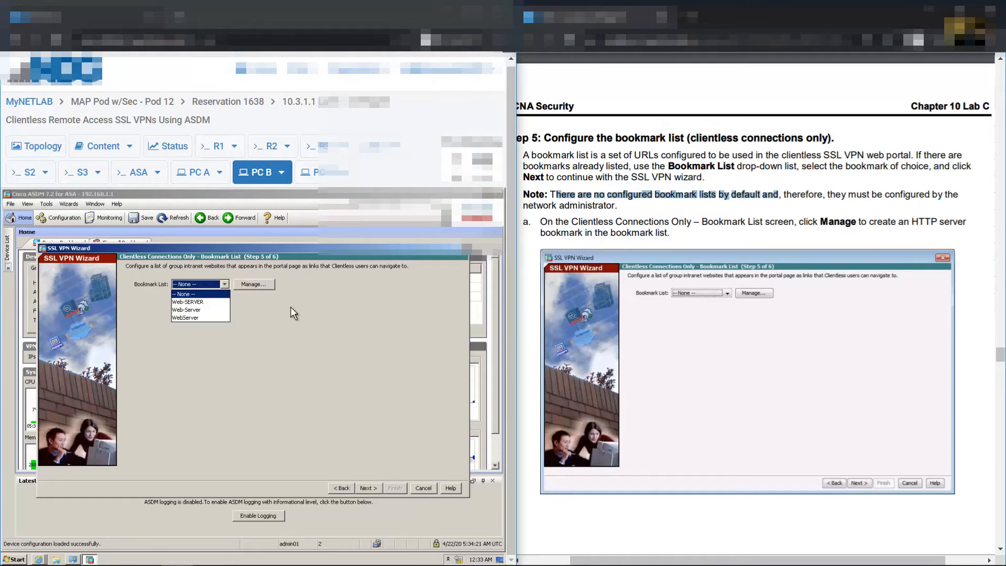
left_click(258, 314)
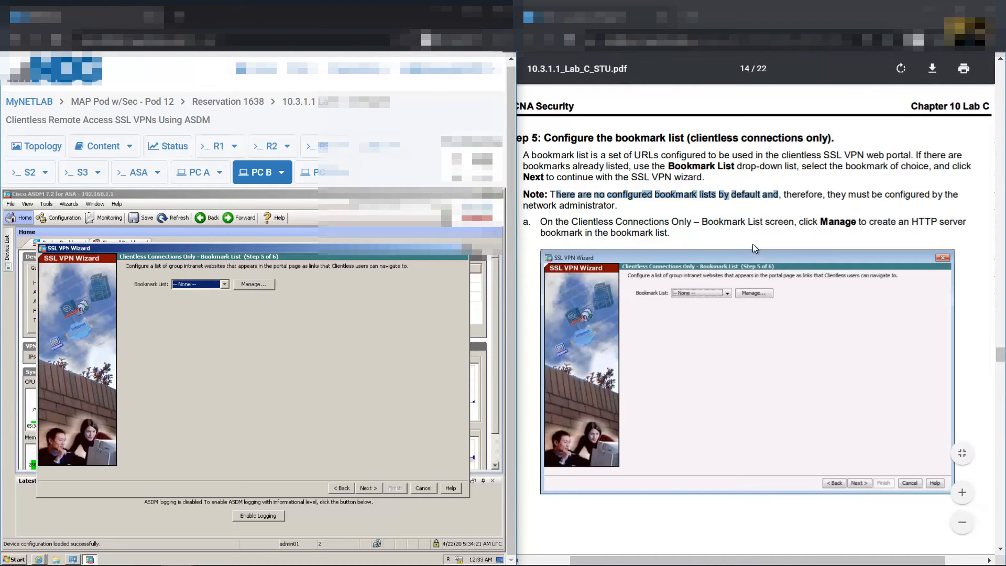
left_click_drag(802, 224, 868, 223)
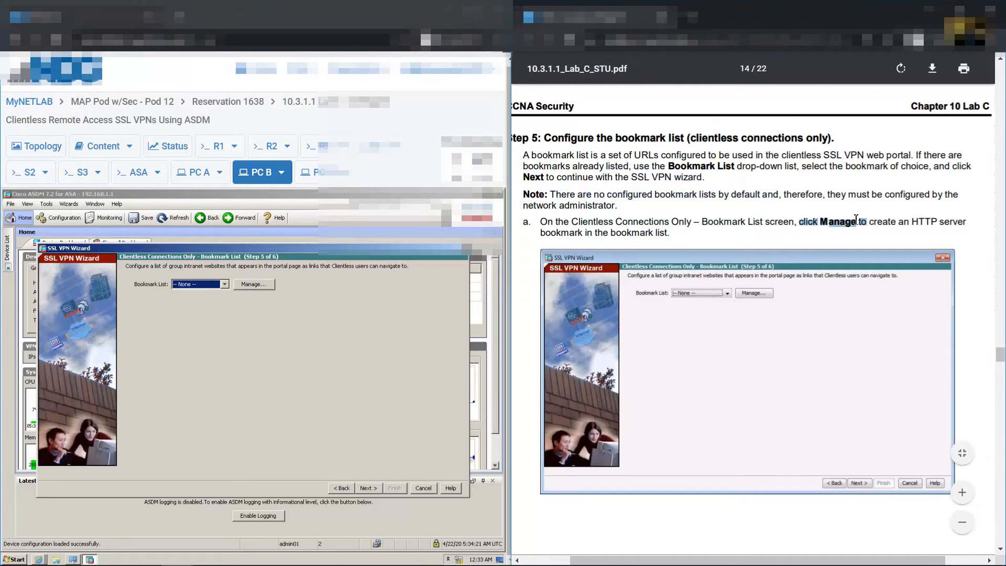
Open the bookmark list management settings (Configure GUI Customization Objects)
left_click(256, 287)
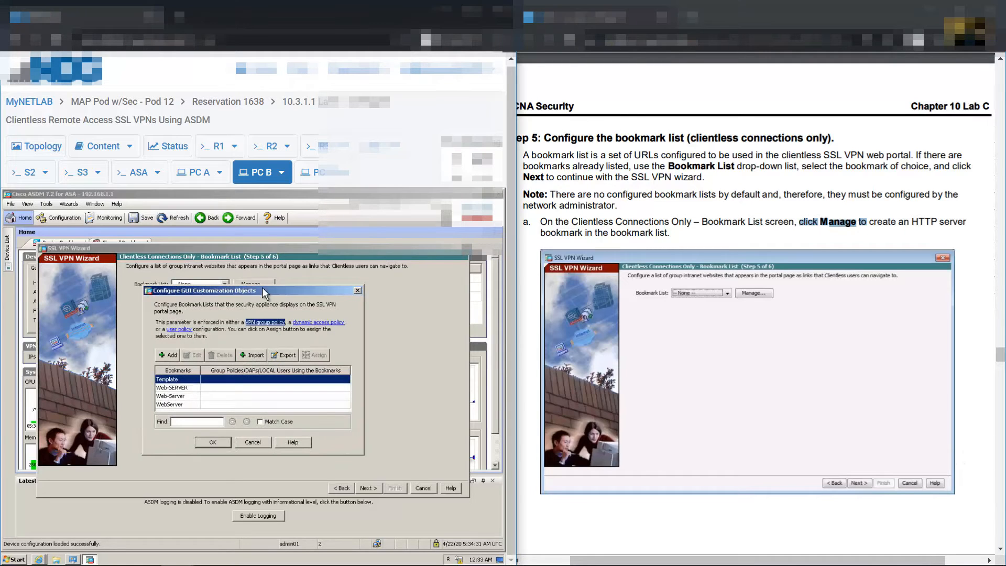
scroll(968, 314, "down", 3)
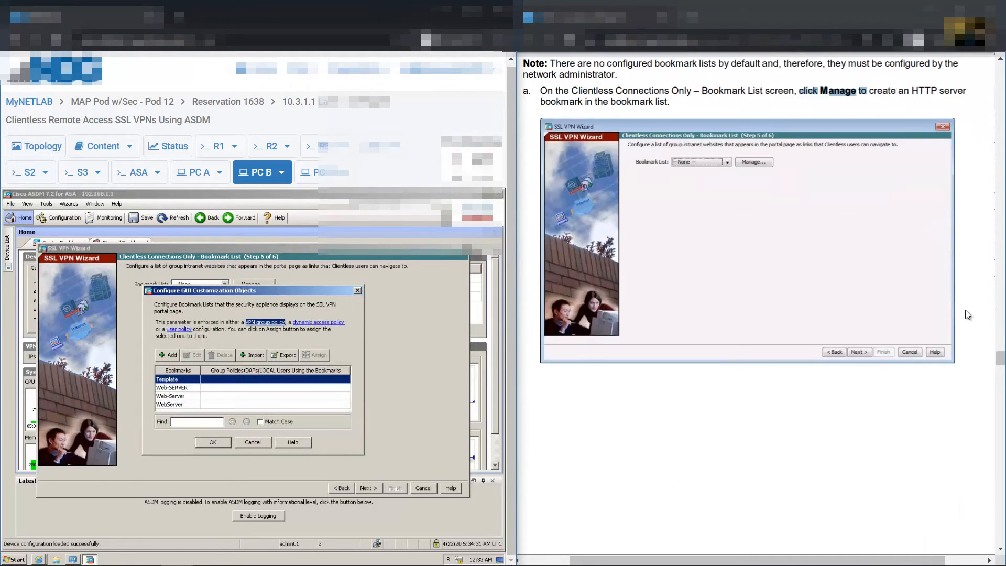
scroll(968, 314, "down", 5)
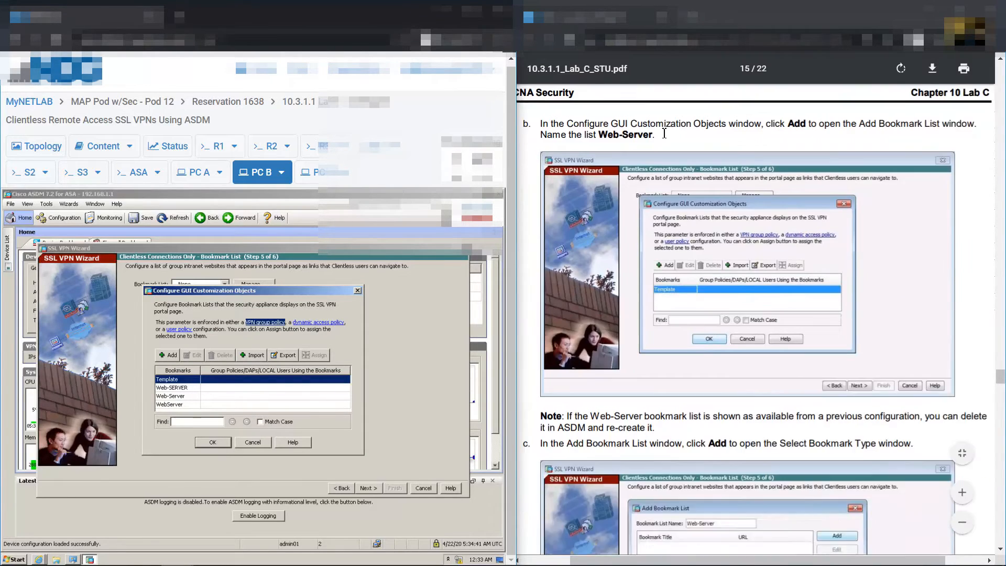
left_click_drag(846, 196, 781, 189)
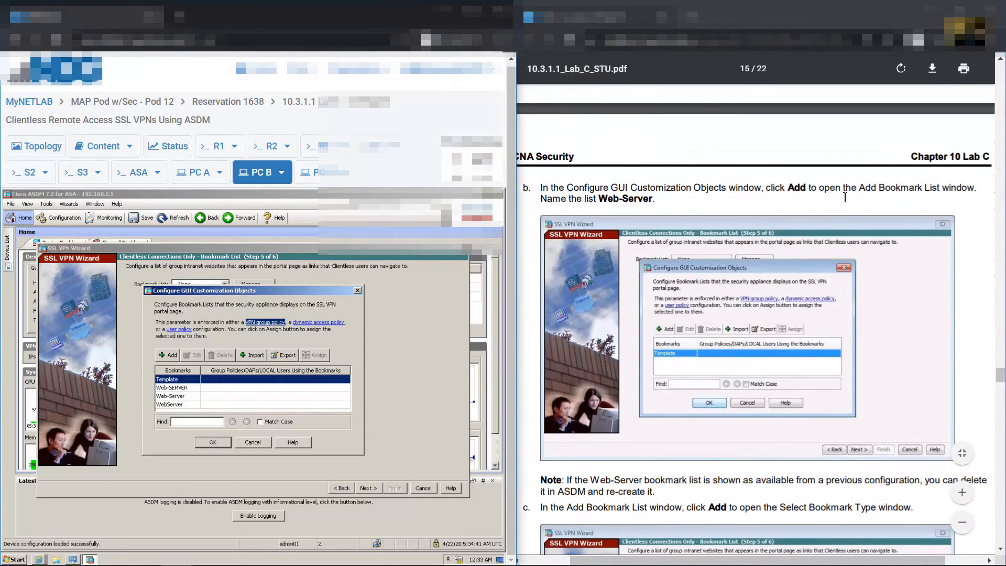
Start a new bookmark list and add a first bookmark to it
left_click(171, 357)
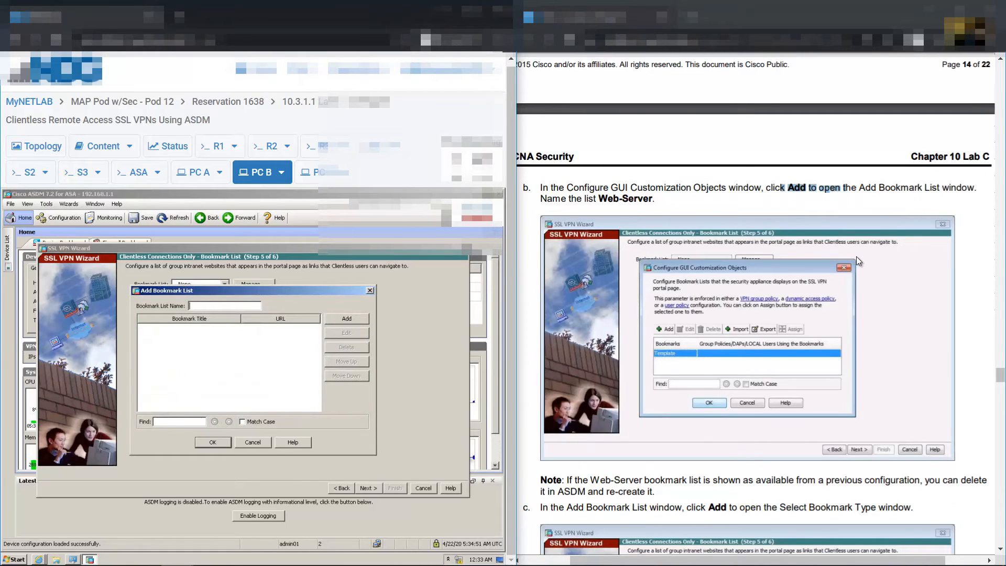
scroll(860, 254, "down", 6)
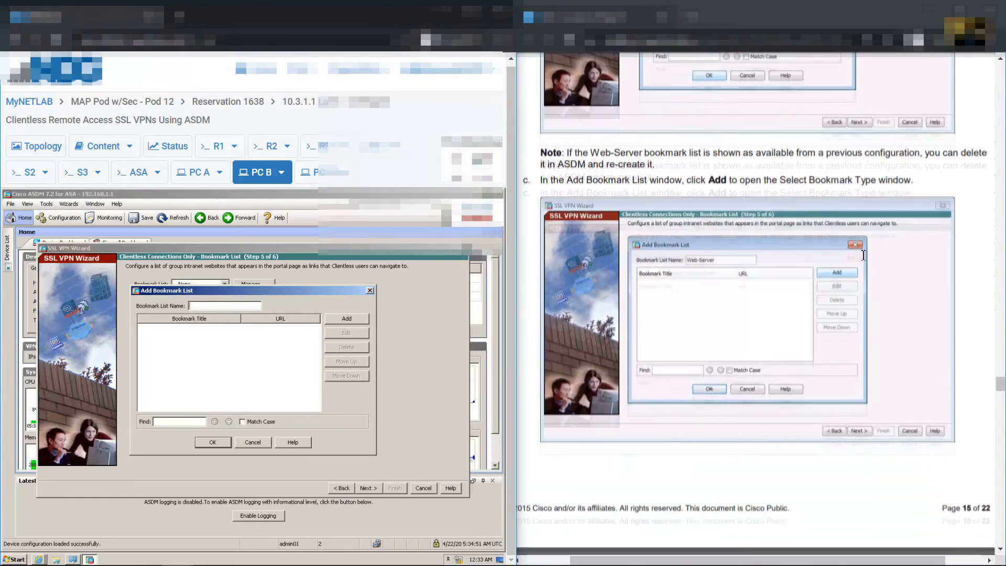
scroll(861, 254, "down", 5)
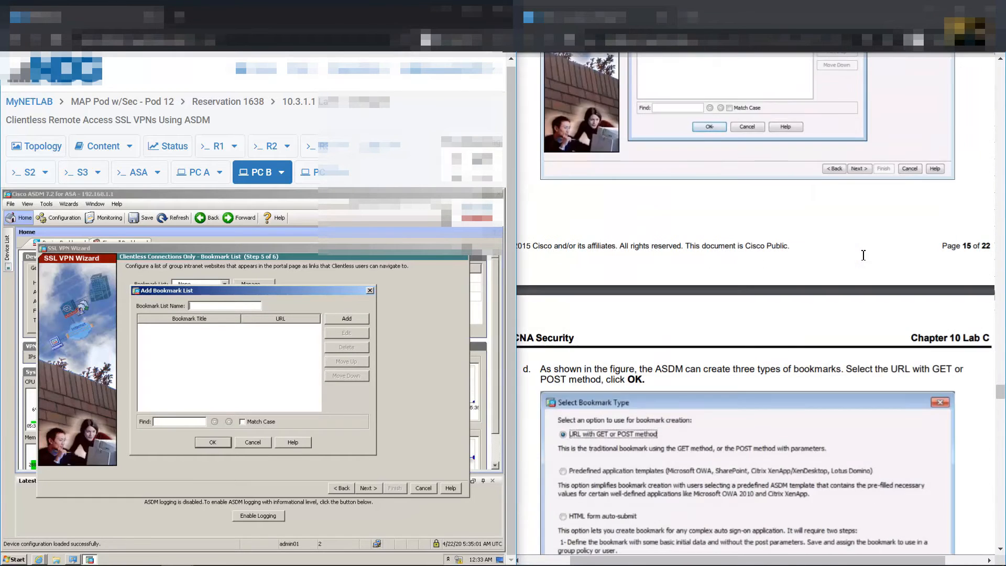
scroll(860, 253, "up", 6)
left_click_drag(679, 244, 733, 245)
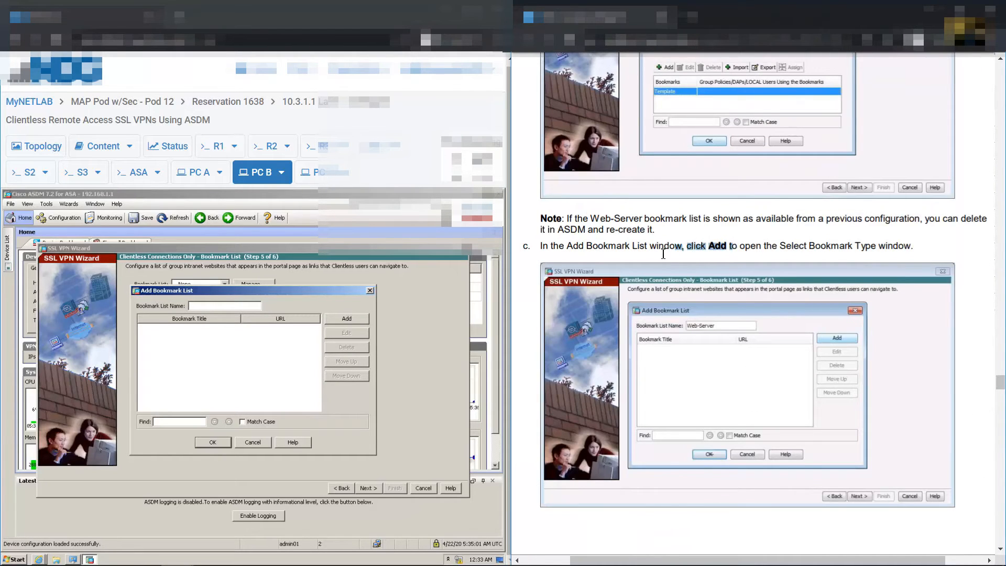
left_click(346, 320)
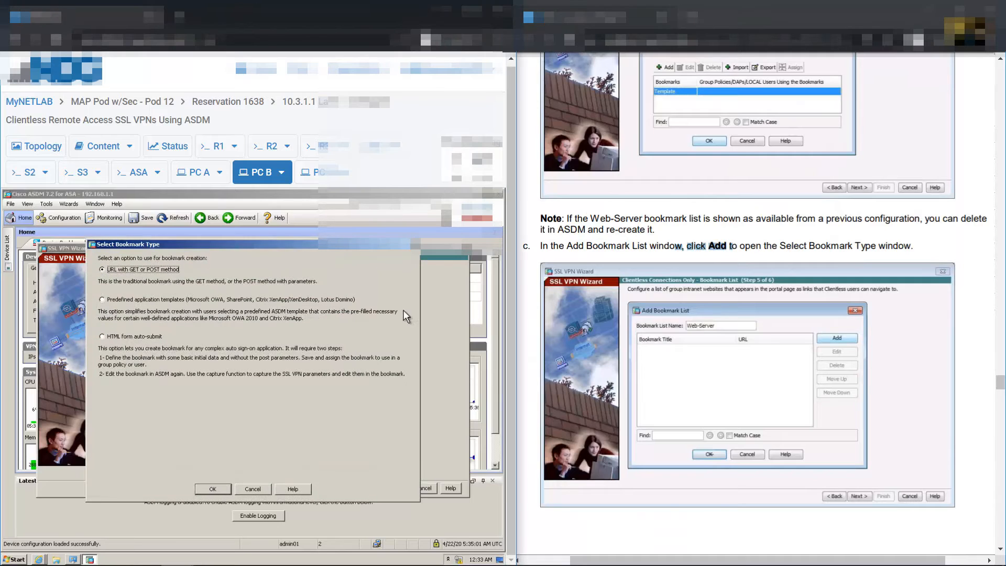
scroll(736, 315, "down", 5)
scroll(736, 314, "down", 4)
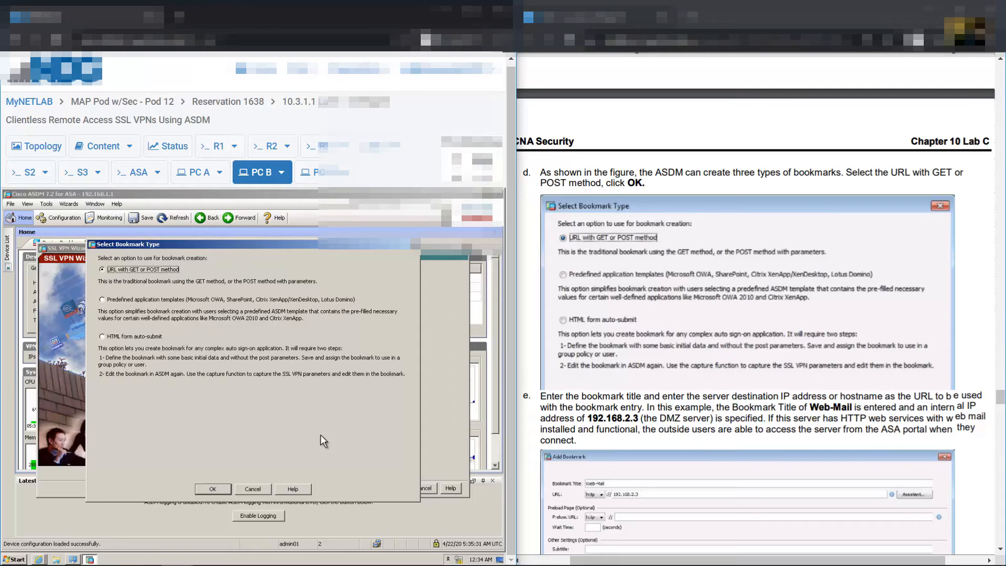
Accept URL with GET or POST as the bookmark type
left_click(212, 488)
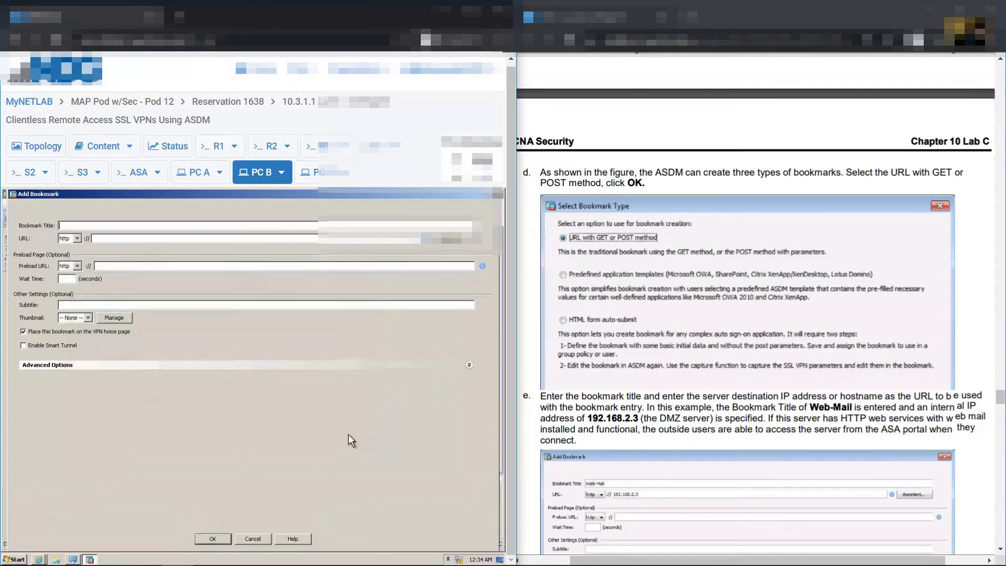
scroll(707, 315, "down", 5)
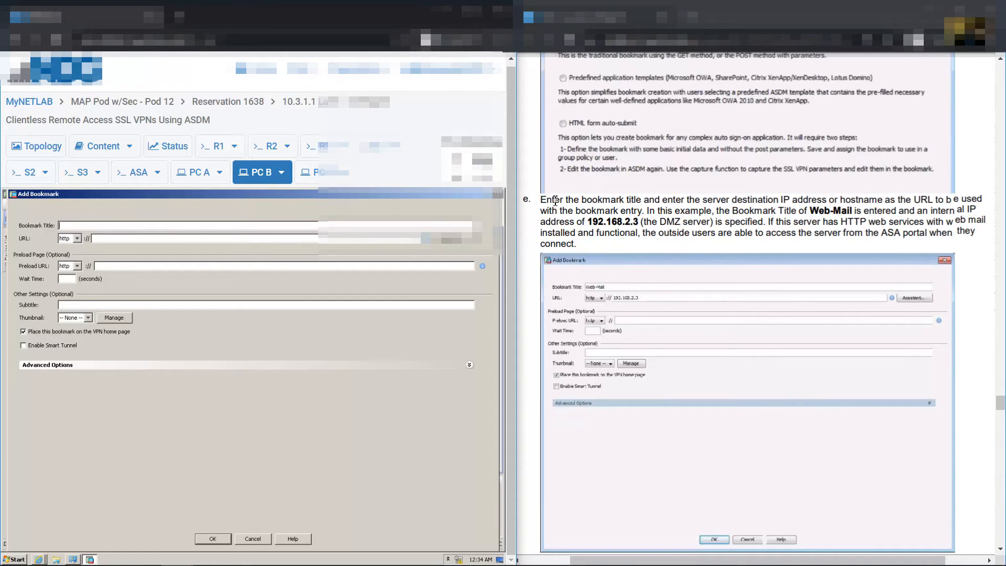
left_click_drag(547, 204, 858, 202)
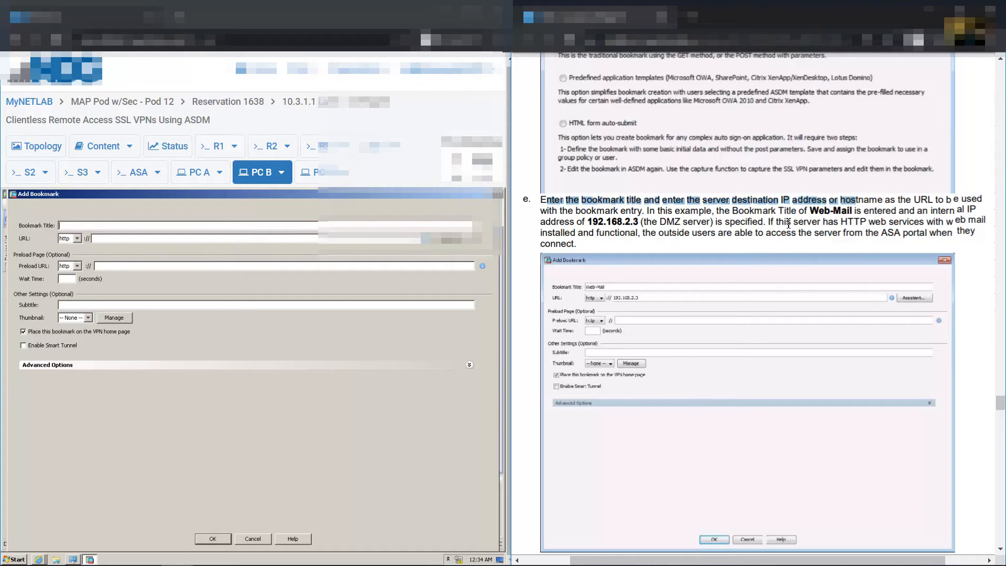
left_click_drag(809, 210, 856, 210)
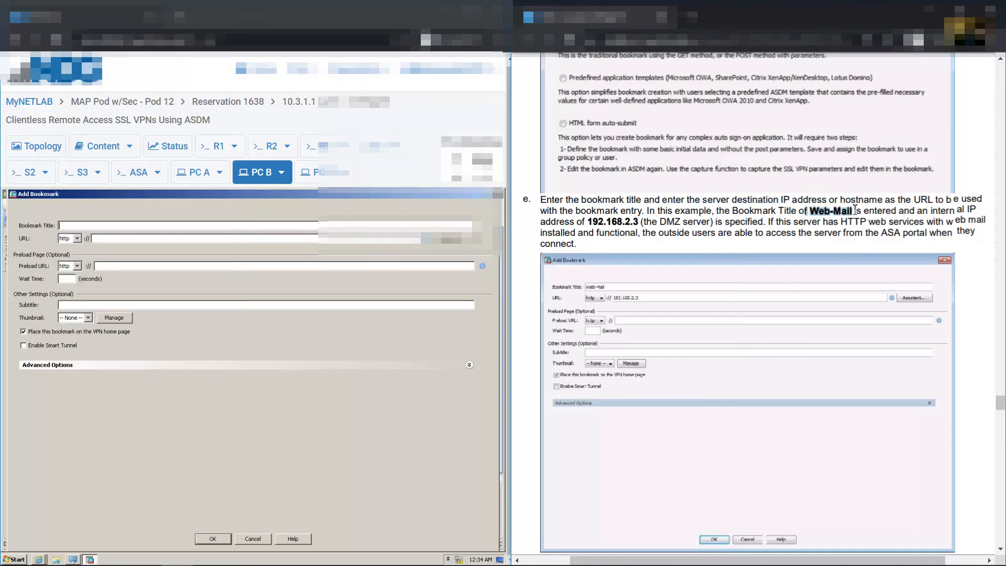
Enter Web-Mail as the bookmark title
left_click(246, 226)
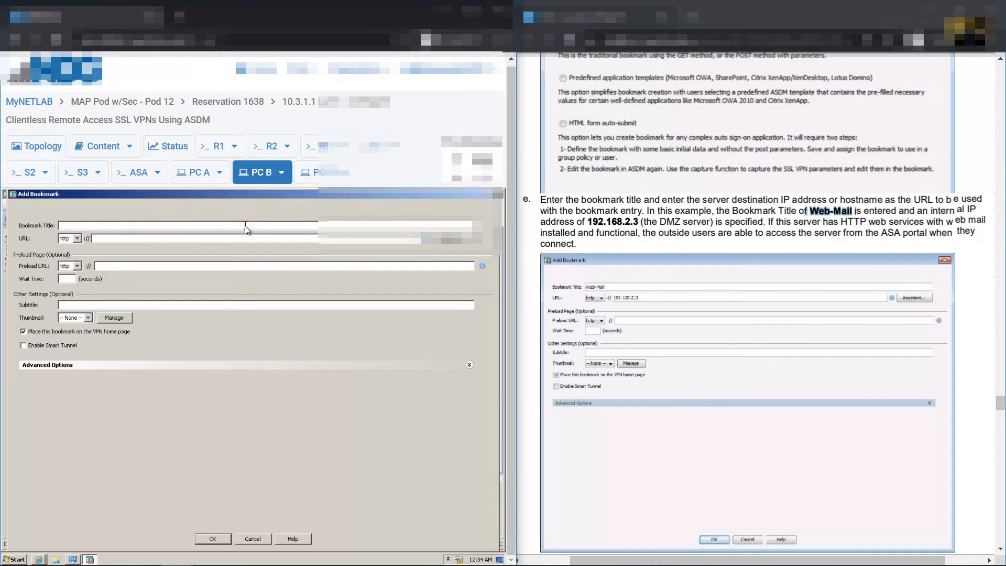
type("WEb-Mail")
left_click_drag(956, 219, 978, 210)
left_click(671, 225)
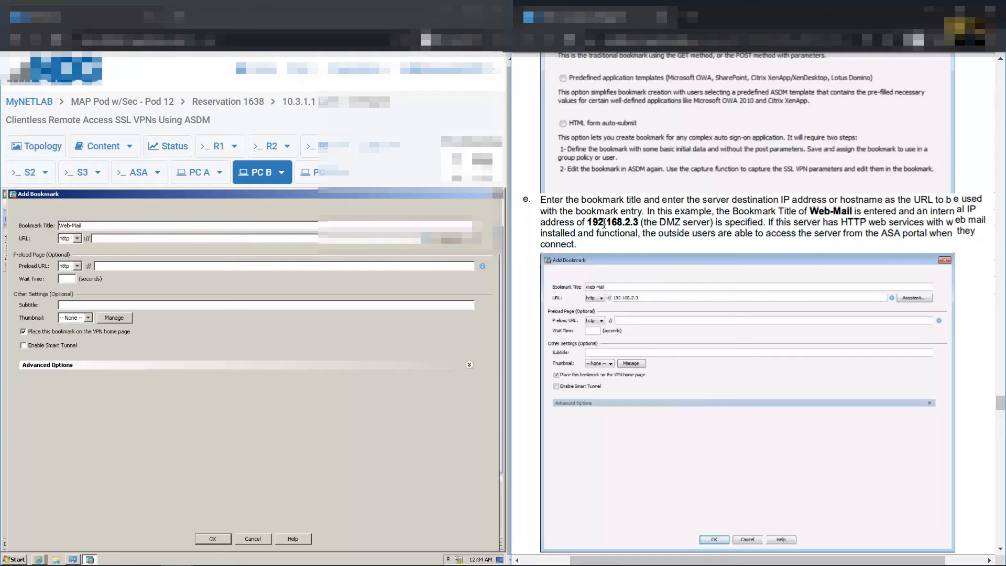
left_click_drag(578, 224, 712, 224)
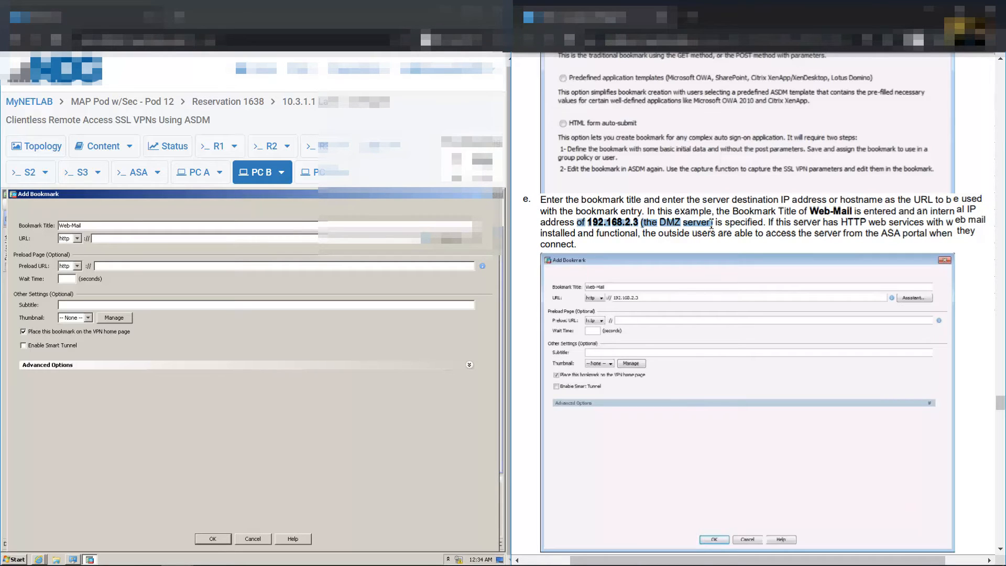
left_click(544, 200)
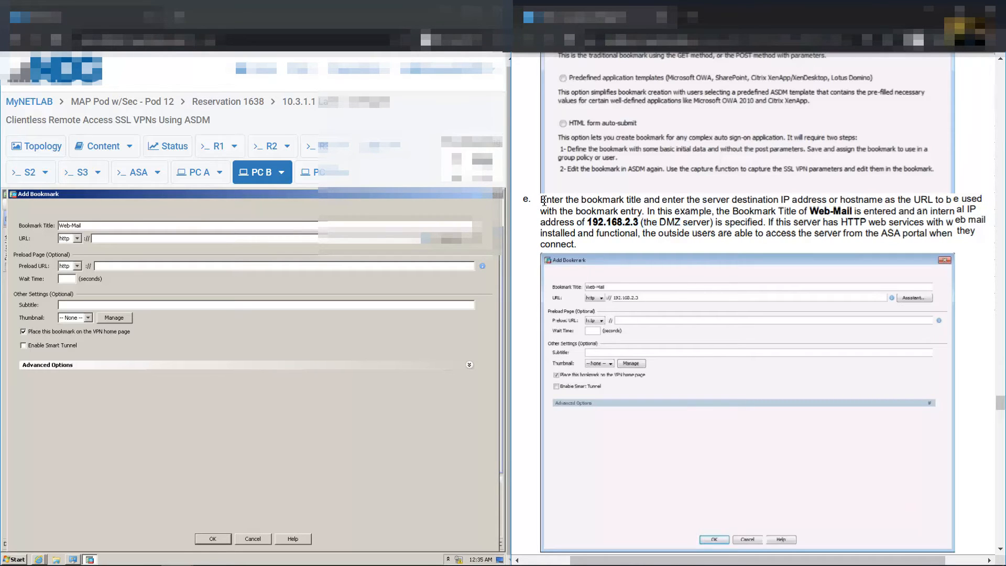
left_click_drag(546, 200, 593, 250)
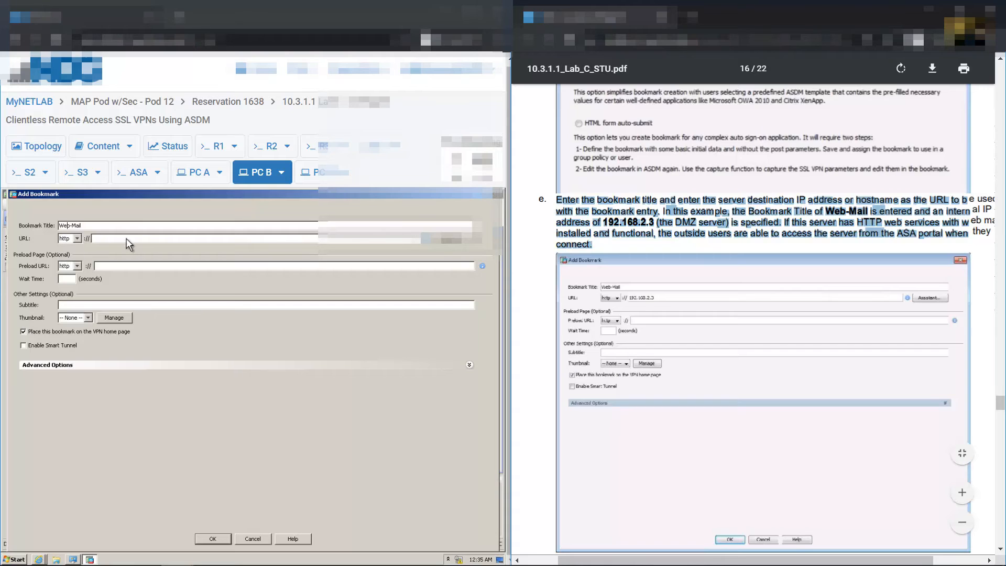
Check the topology, then set the Web-Mail bookmark URL to 192.168.2.3
left_click(35, 146)
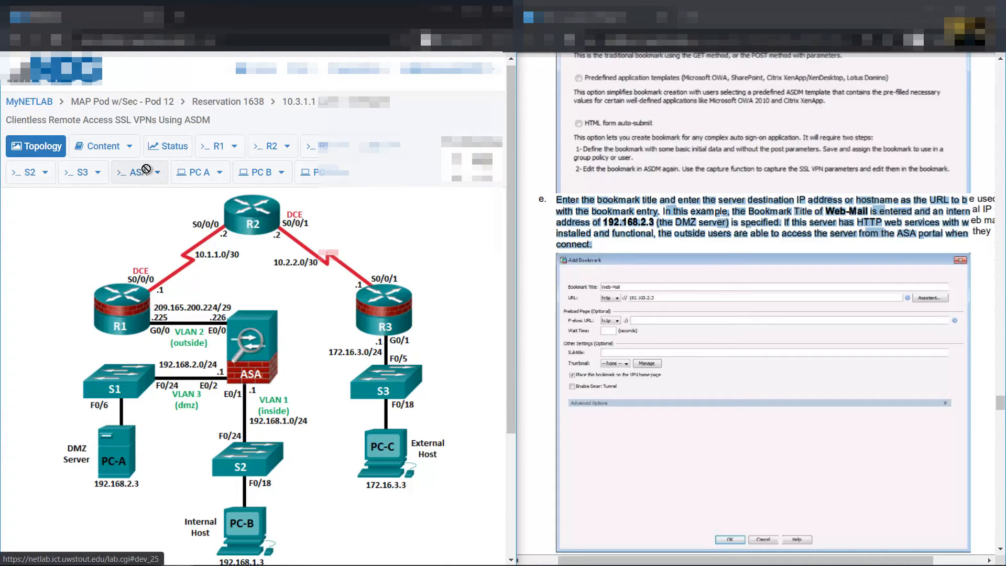
left_click(260, 172)
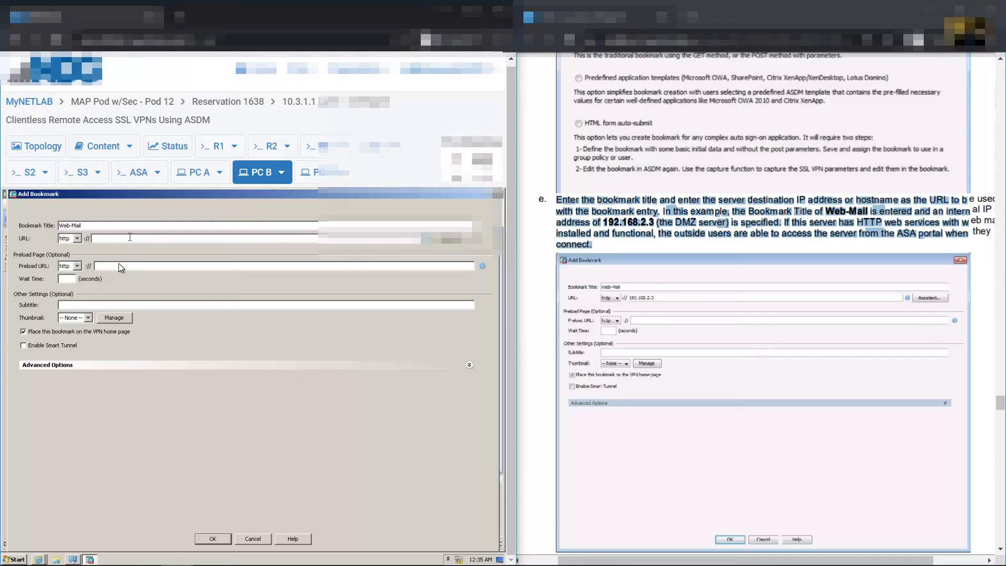
type("192.168.2.3")
left_click(882, 251)
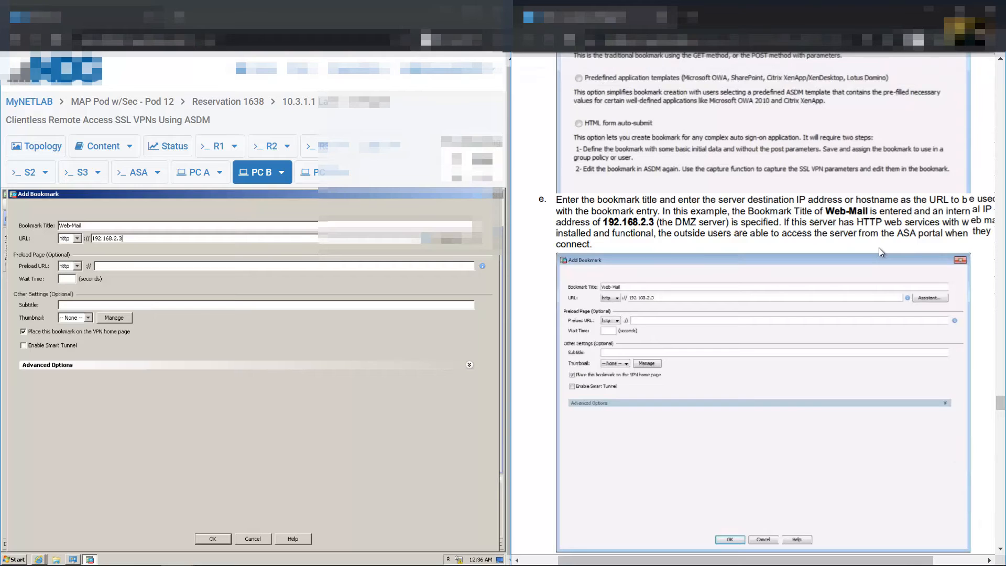
scroll(879, 247, "down", 3)
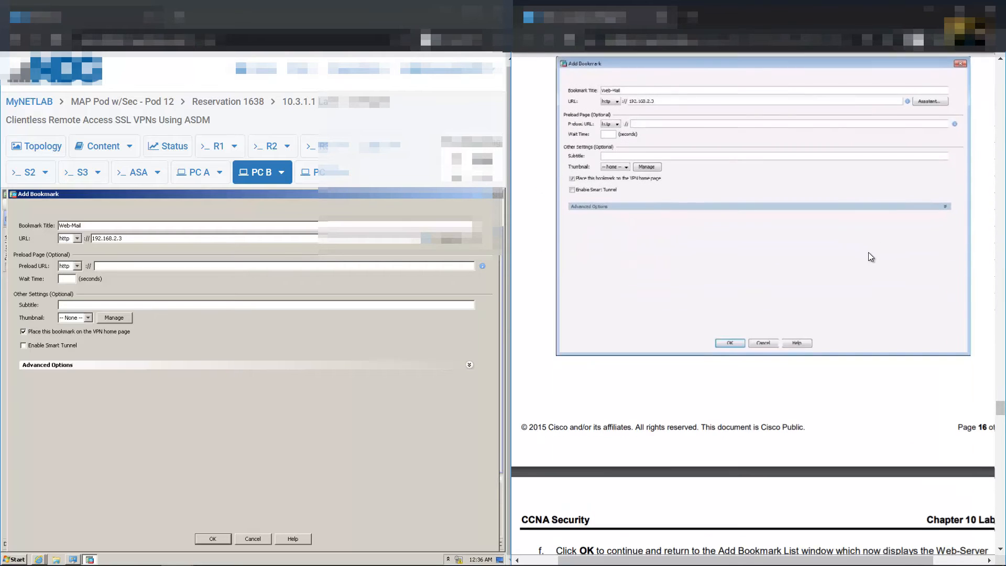
scroll(731, 346, "up", 3)
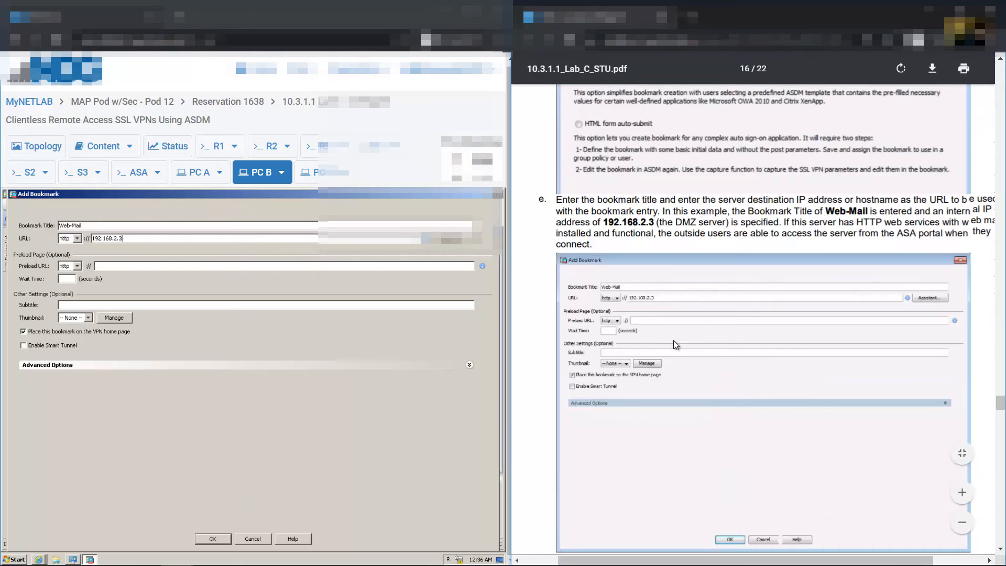
scroll(674, 341, "down", 8)
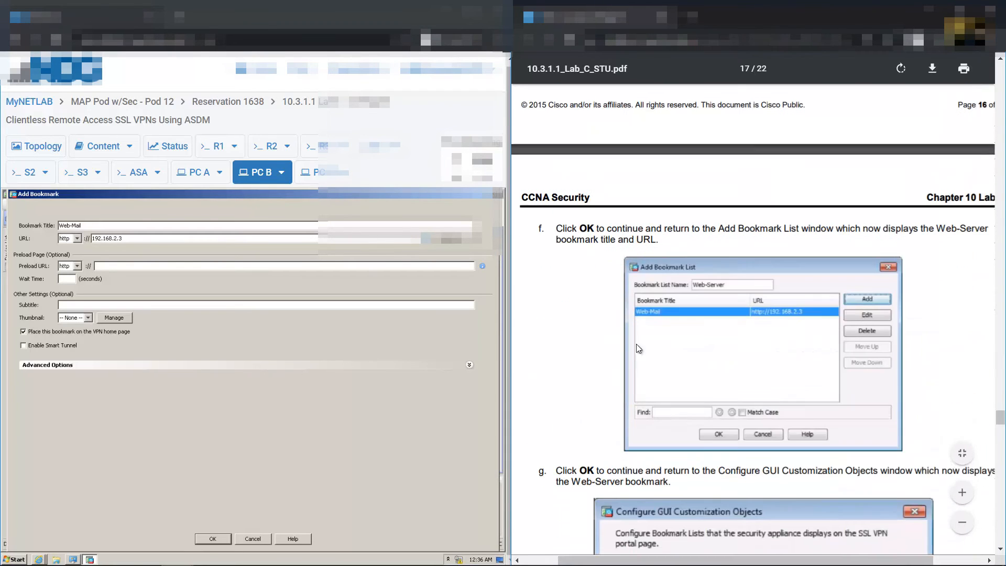
Save the Web-Mail bookmark and confirm the Web-Mail bookmark list
left_click(211, 540)
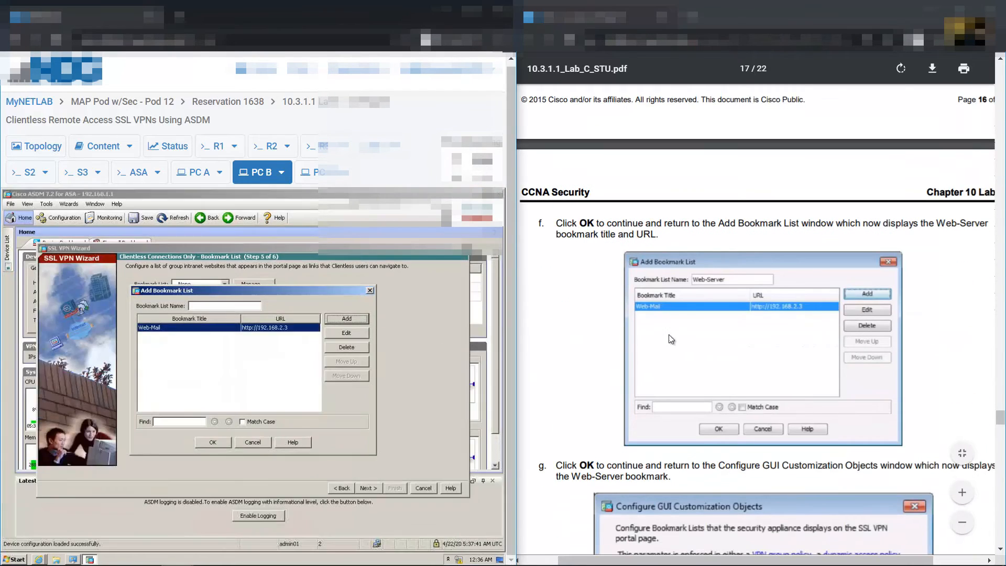
scroll(745, 304, "down", 1)
scroll(726, 320, "down", 1)
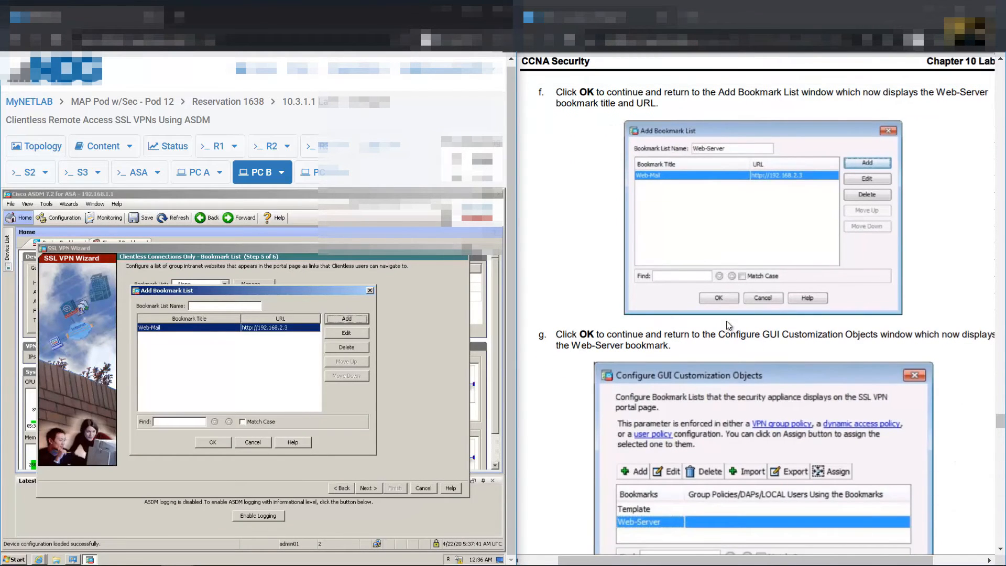
scroll(726, 320, "up", 1)
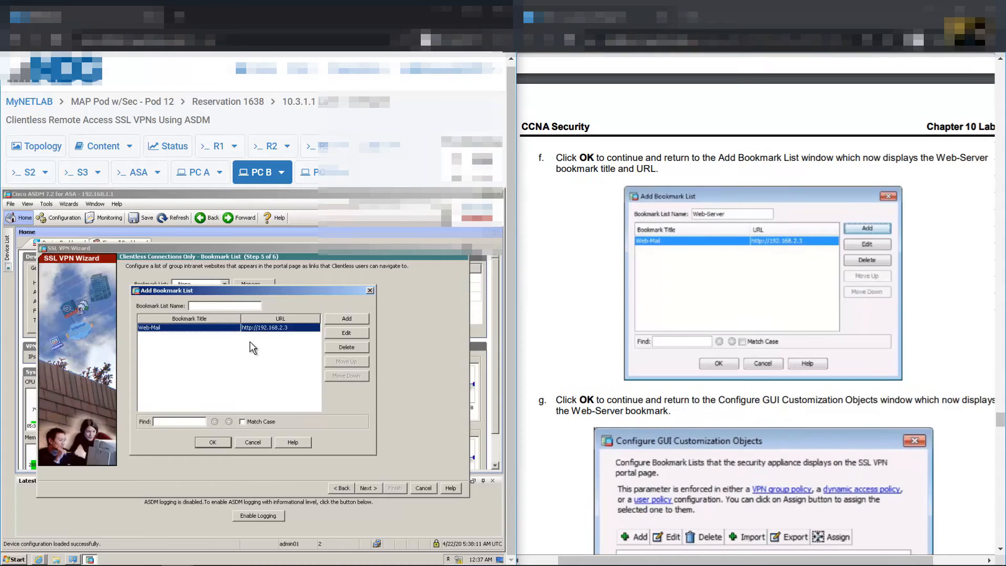
left_click(215, 306)
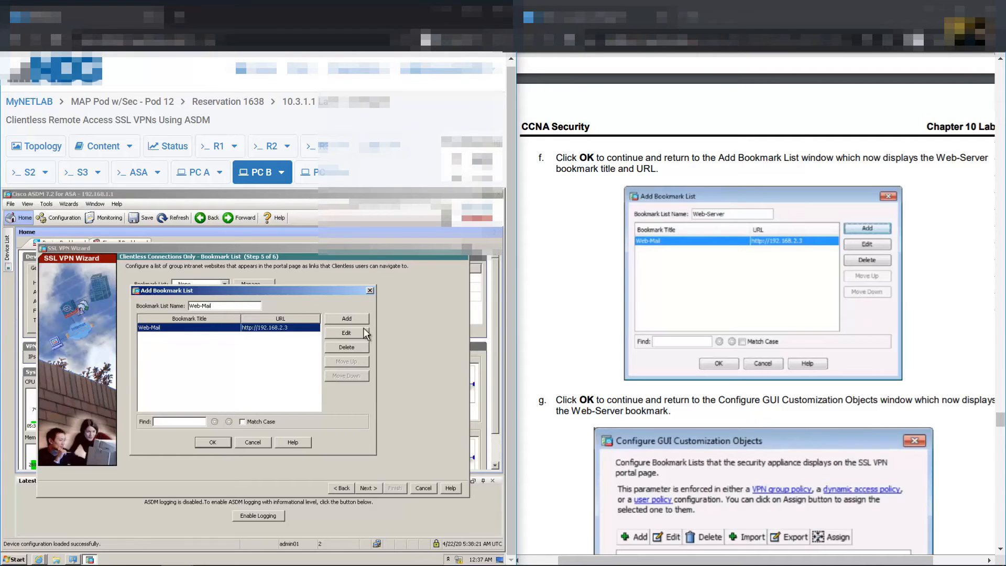
left_click(223, 441)
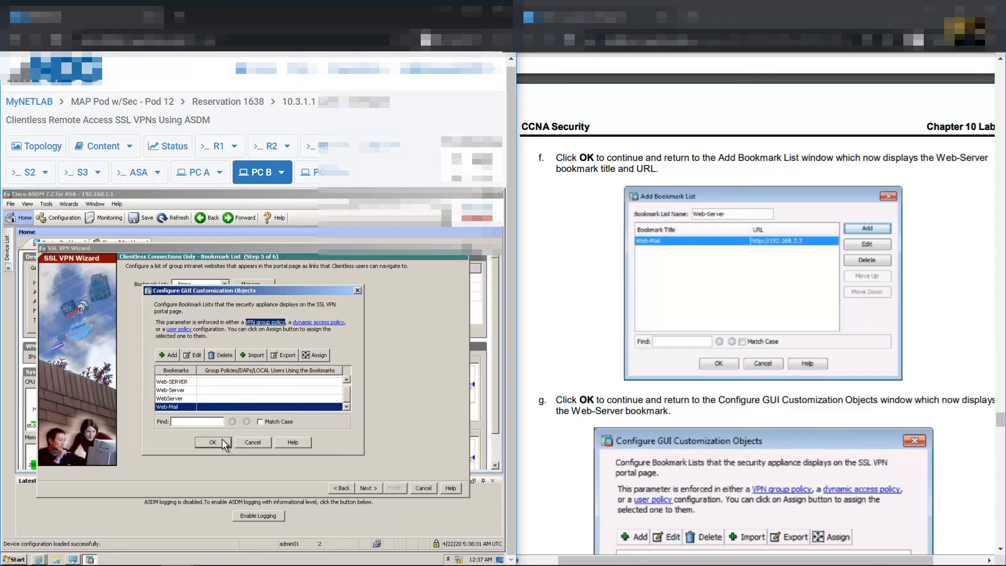
Apply Web-Mail as the wizard's bookmark list and advance to the Summary page
left_click(345, 406)
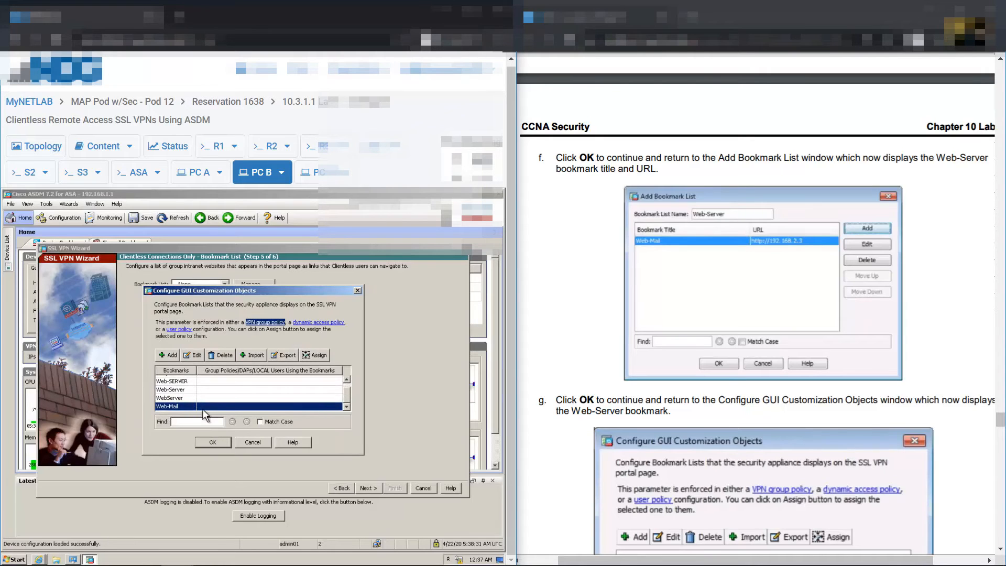
scroll(870, 330, "down", 5)
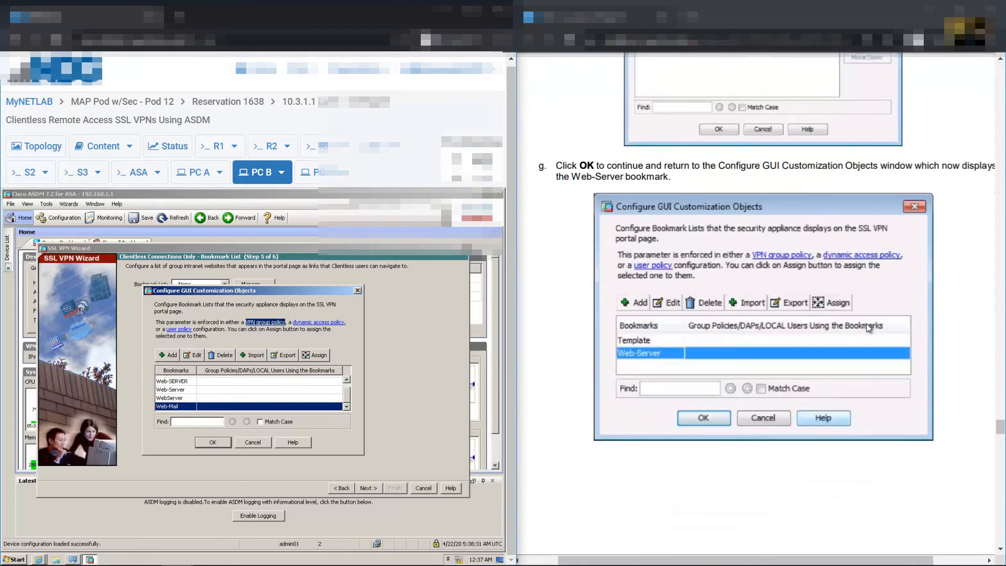
left_click(216, 443)
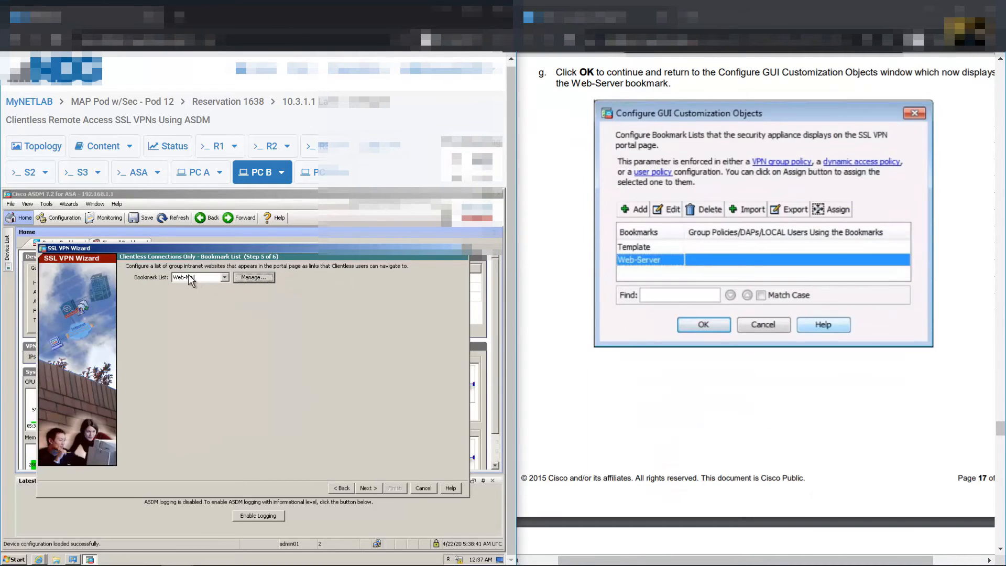
scroll(741, 341, "down", 2)
scroll(742, 339, "down", 5)
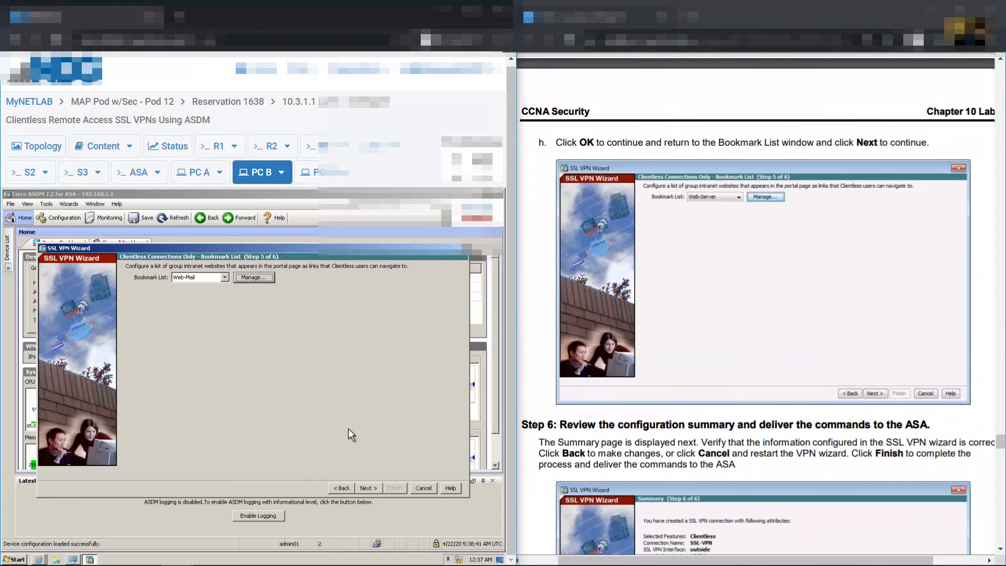
left_click(366, 488)
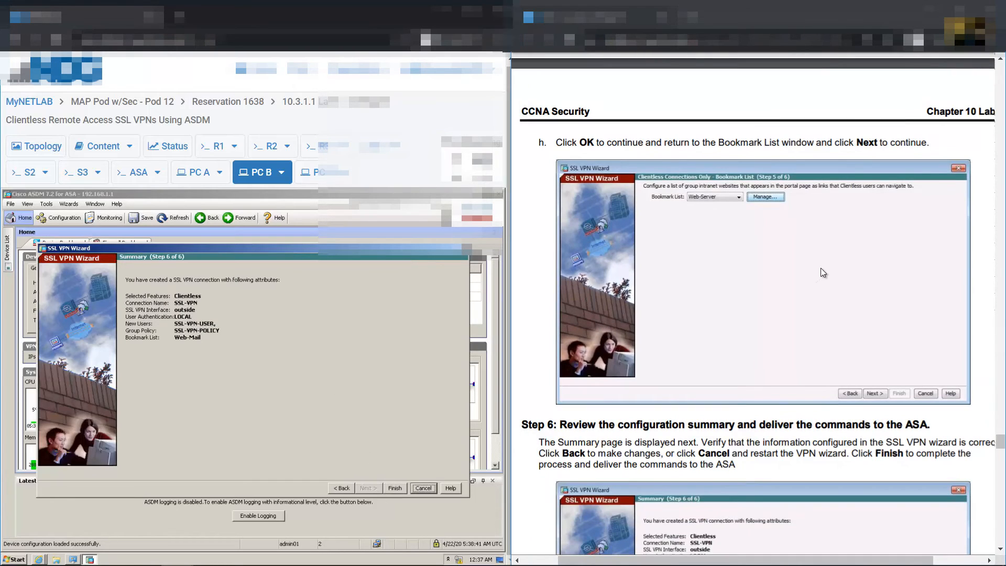
Finish the wizard so ASDM sends the SSL VPN commands to the ASA
scroll(816, 122, "down", 4)
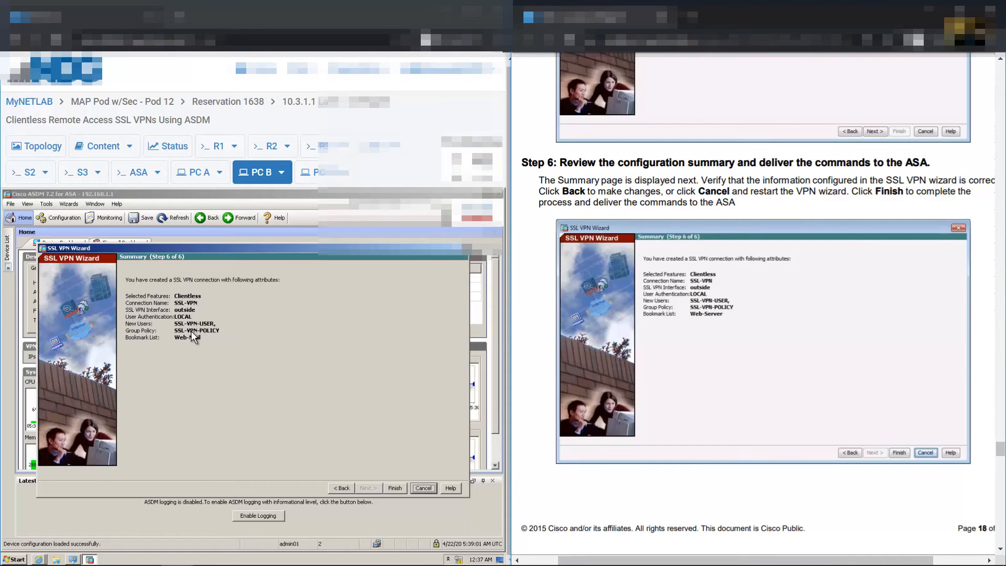
left_click(395, 487)
scroll(810, 342, "down", 3)
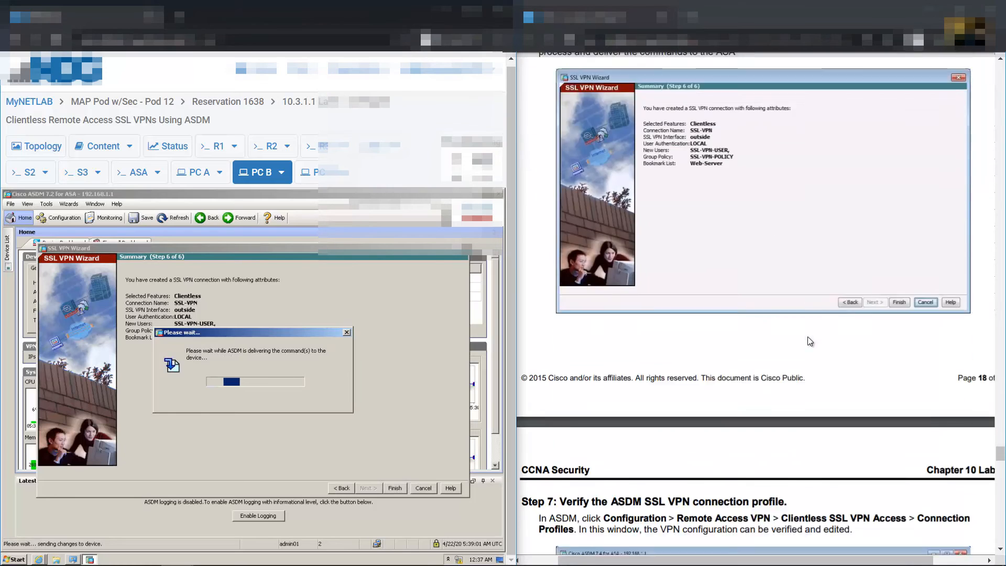
scroll(810, 341, "down", 7)
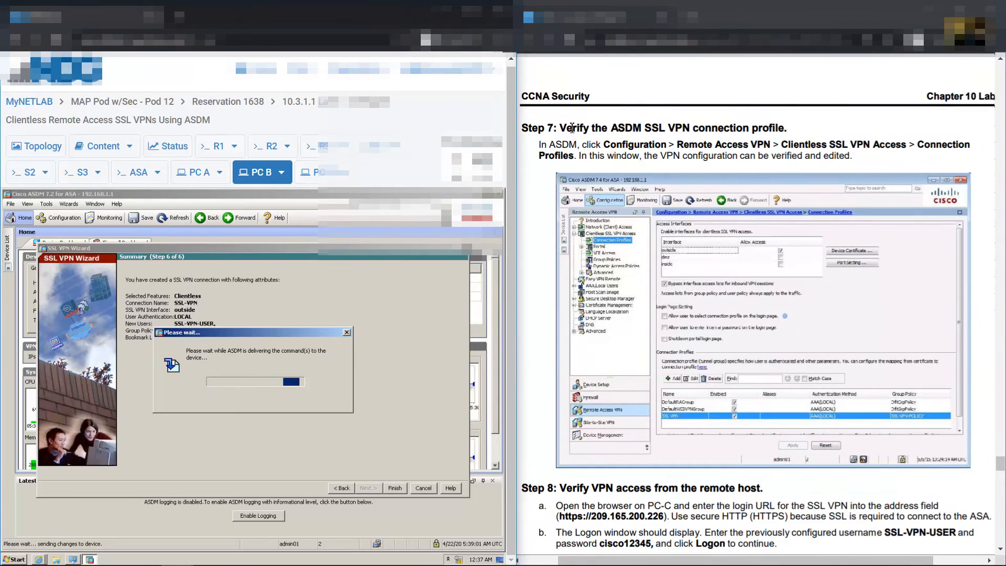
left_click_drag(572, 128, 786, 128)
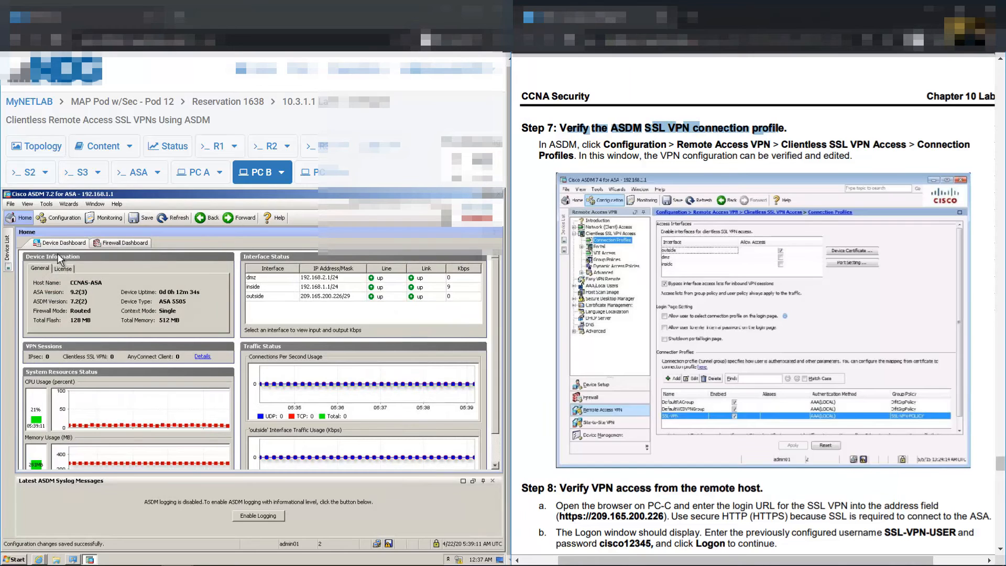
Open Remote Access VPN > Clientless SSL VPN Access > Connection Profiles to confirm SSL-VPN is enabled
left_click(63, 218)
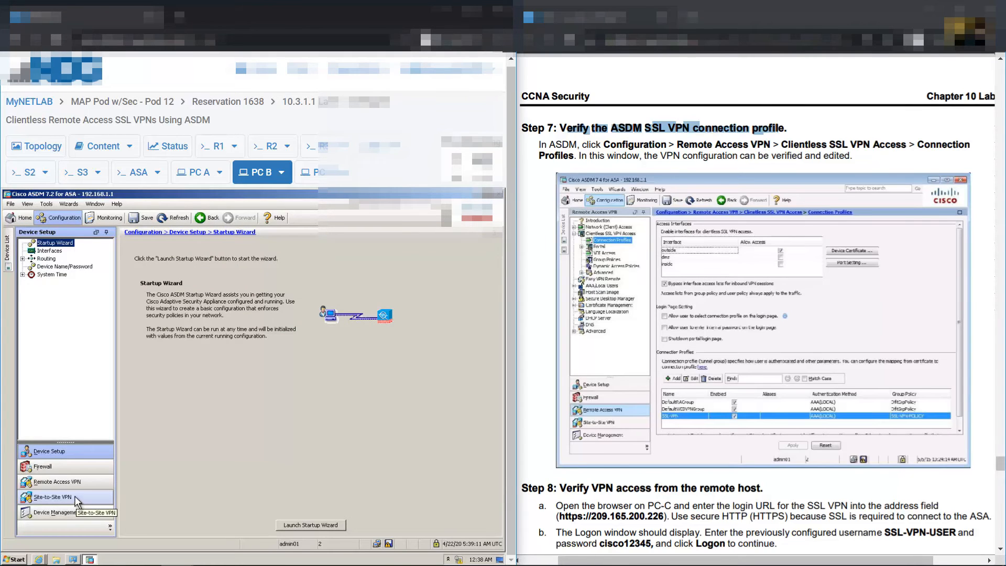
left_click(59, 481)
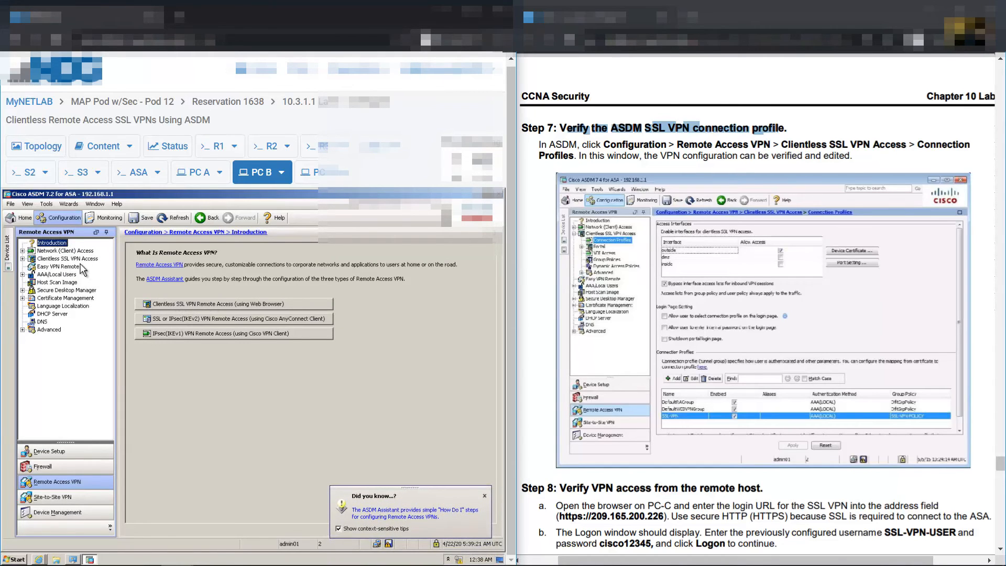
left_click(60, 258)
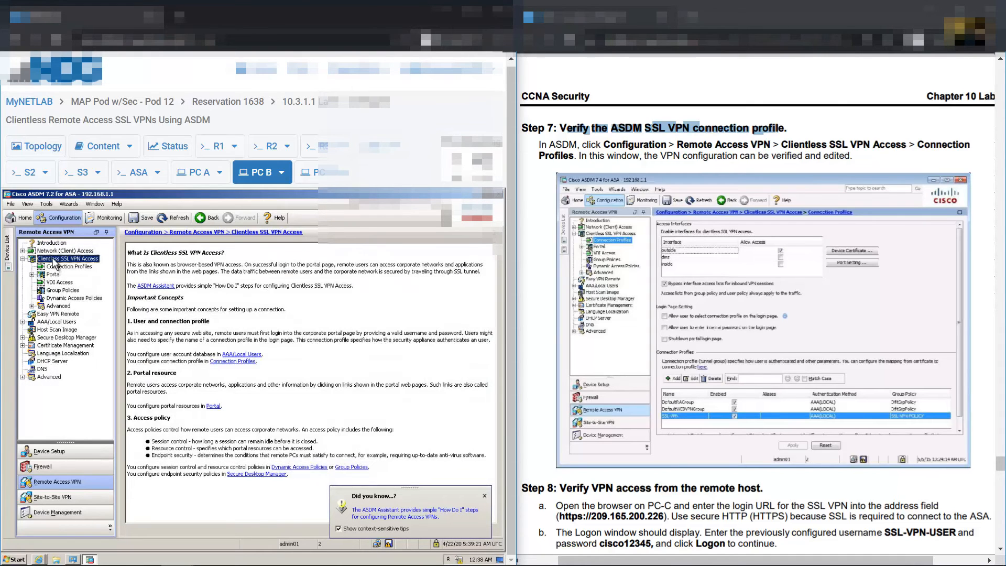
left_click(59, 267)
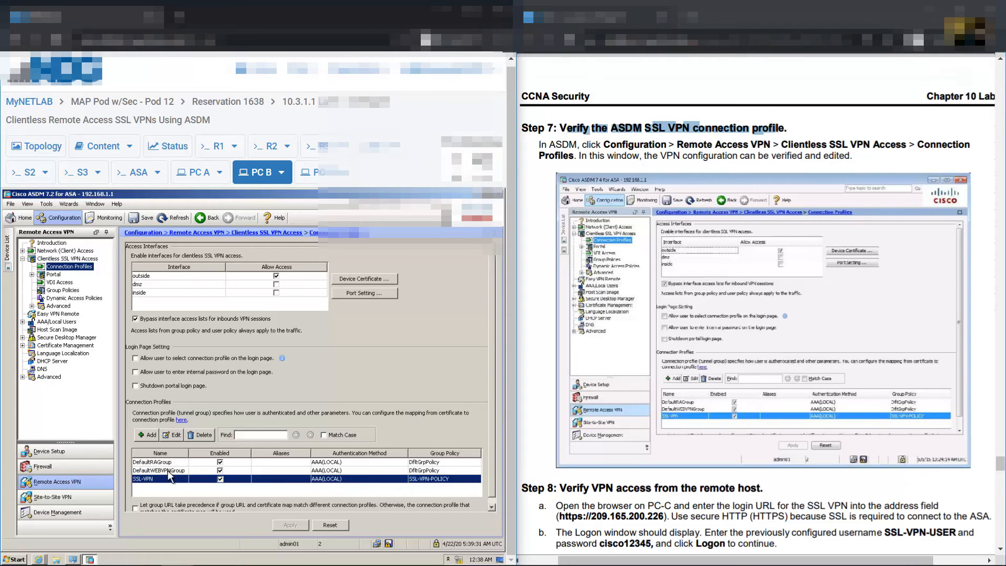
scroll(886, 317, "down", 3)
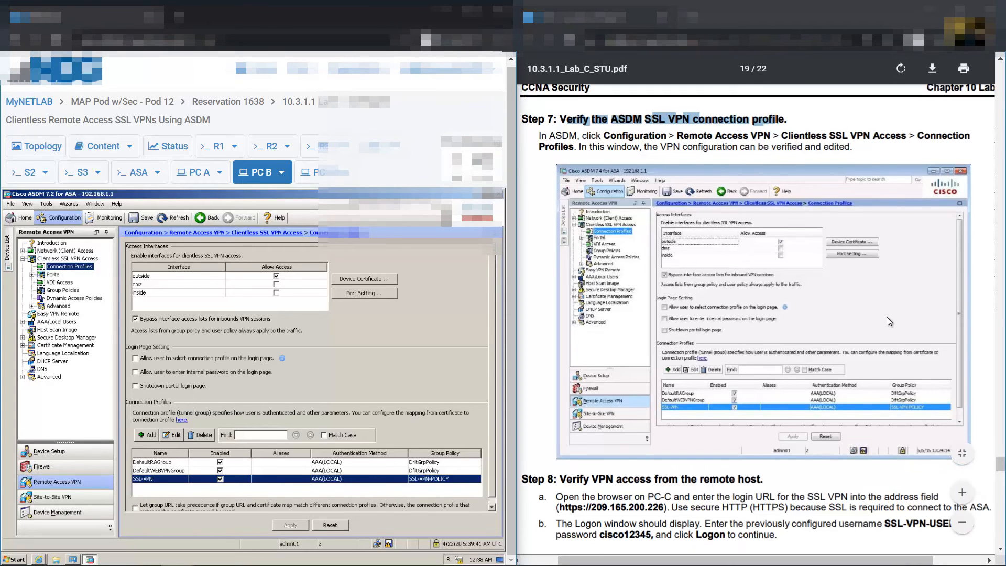
scroll(886, 316, "down", 4)
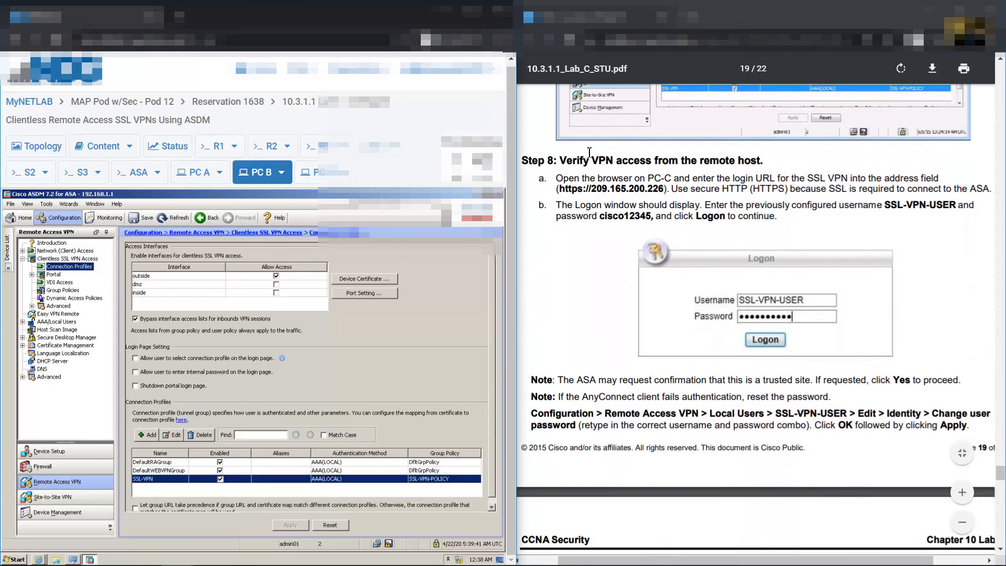
Review the Step 8 portal instructions and switch to PC-C's desktop
left_click_drag(565, 165, 751, 169)
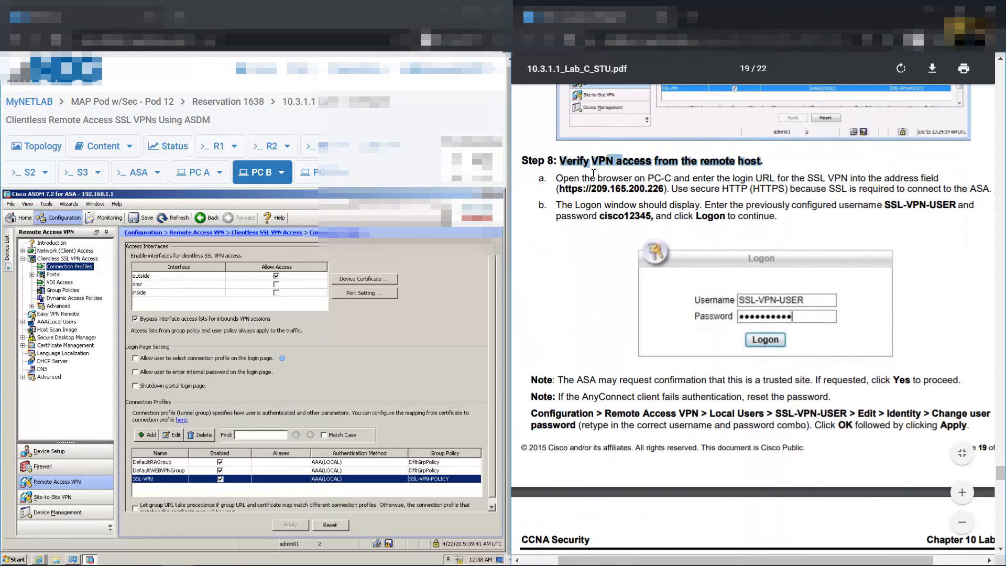
left_click_drag(609, 178, 689, 181)
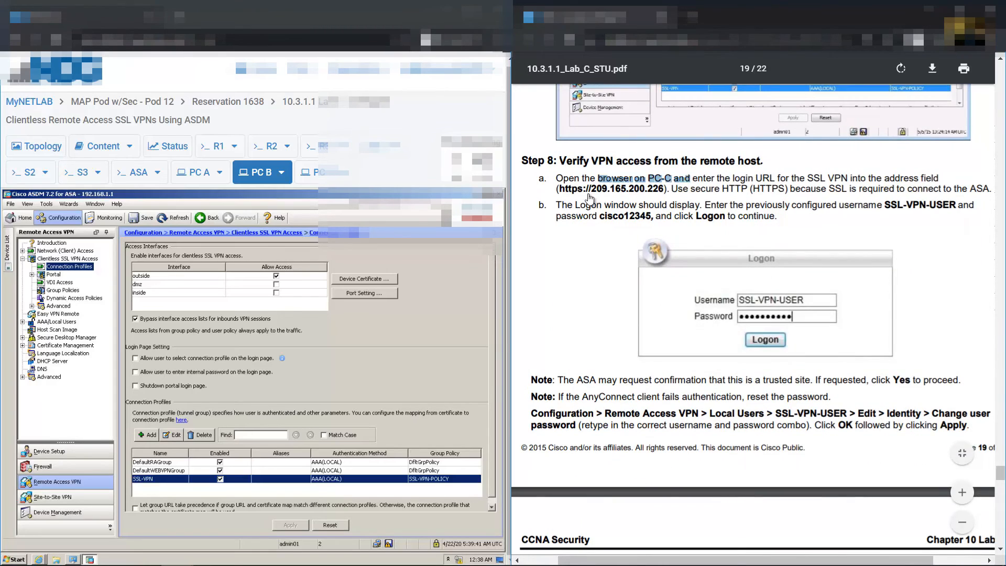
left_click_drag(563, 193, 663, 197)
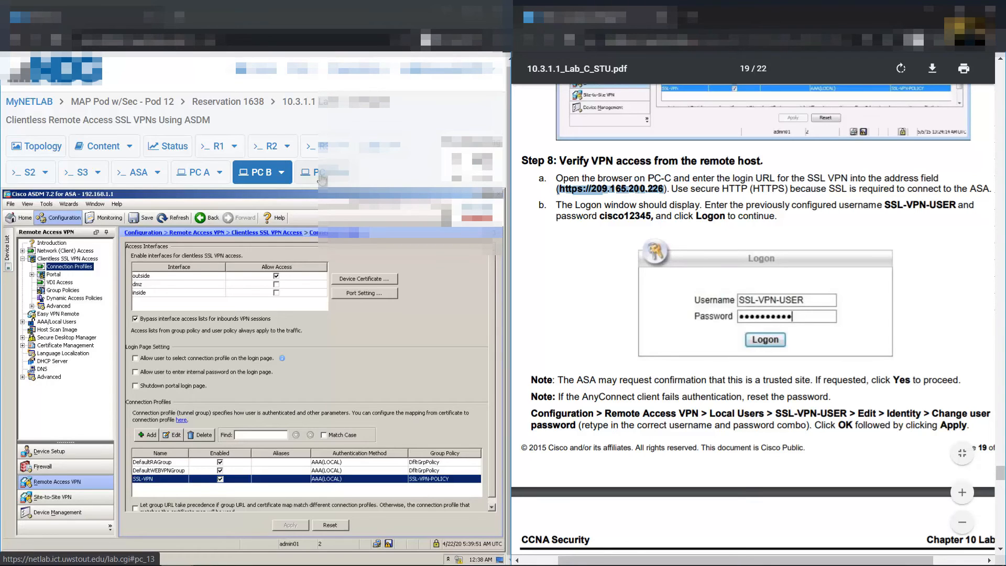
left_click(316, 173)
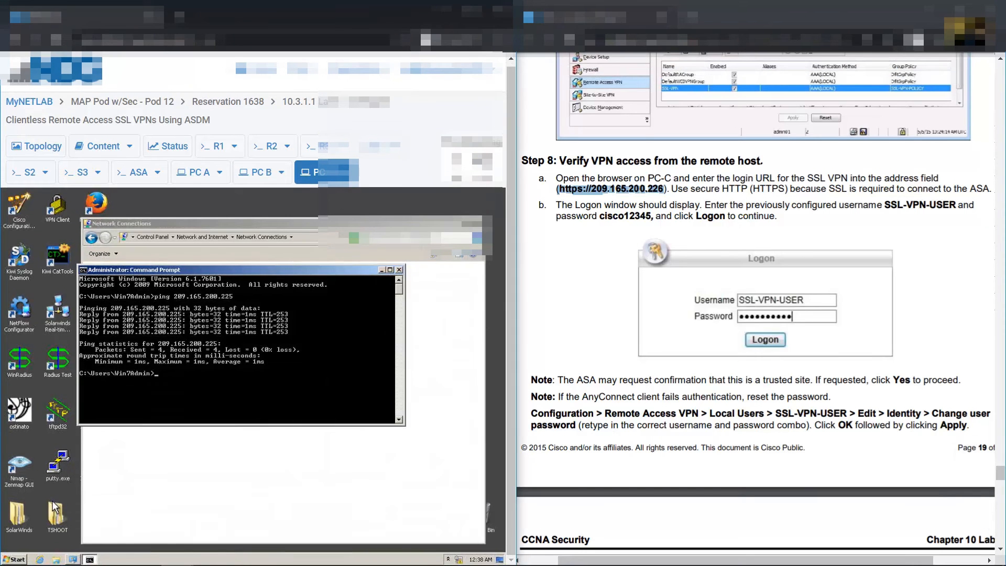
Launch Internet Explorer on PC-C by searching the Start menu for iexplore
left_click(16, 559)
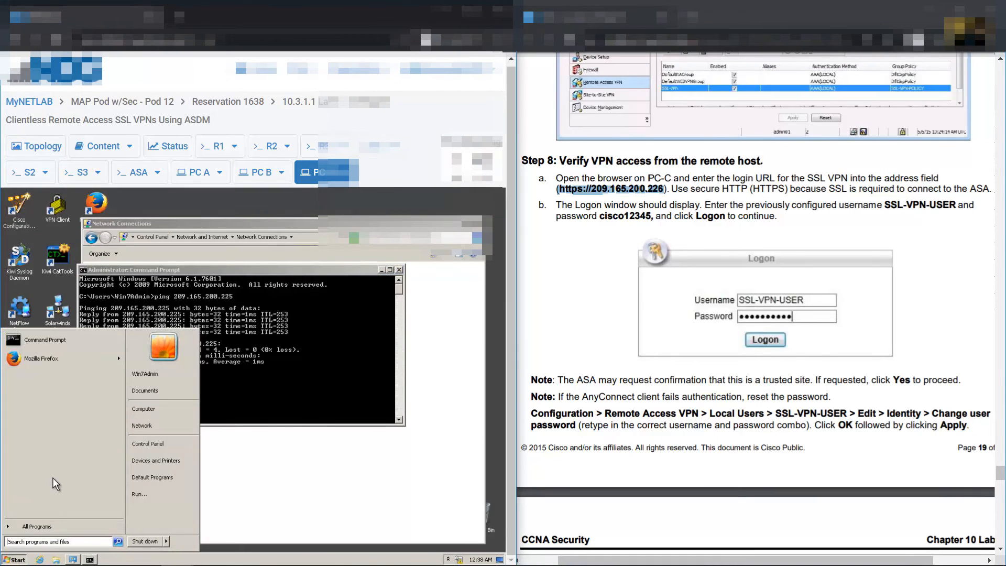
type("iexplore")
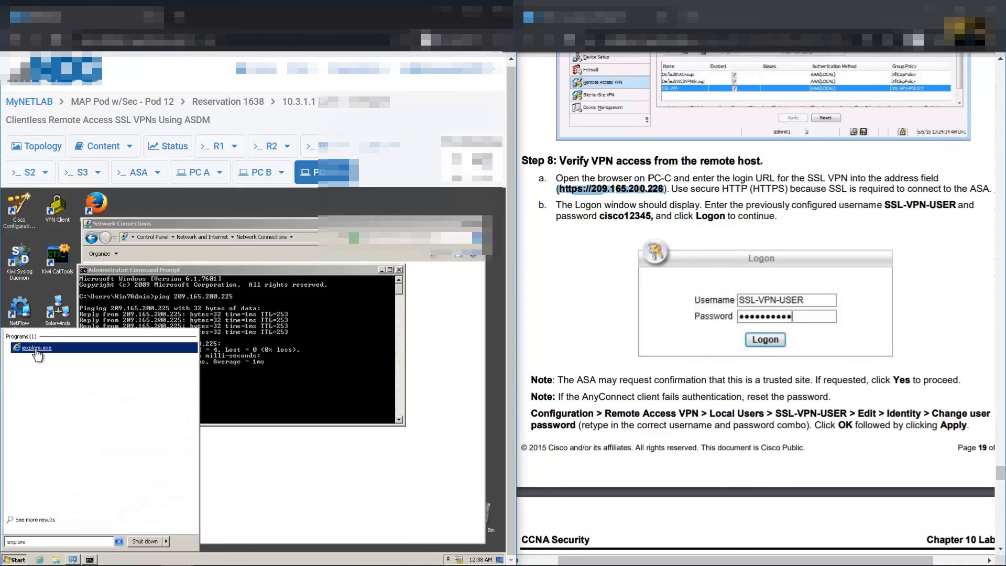
left_click(35, 348)
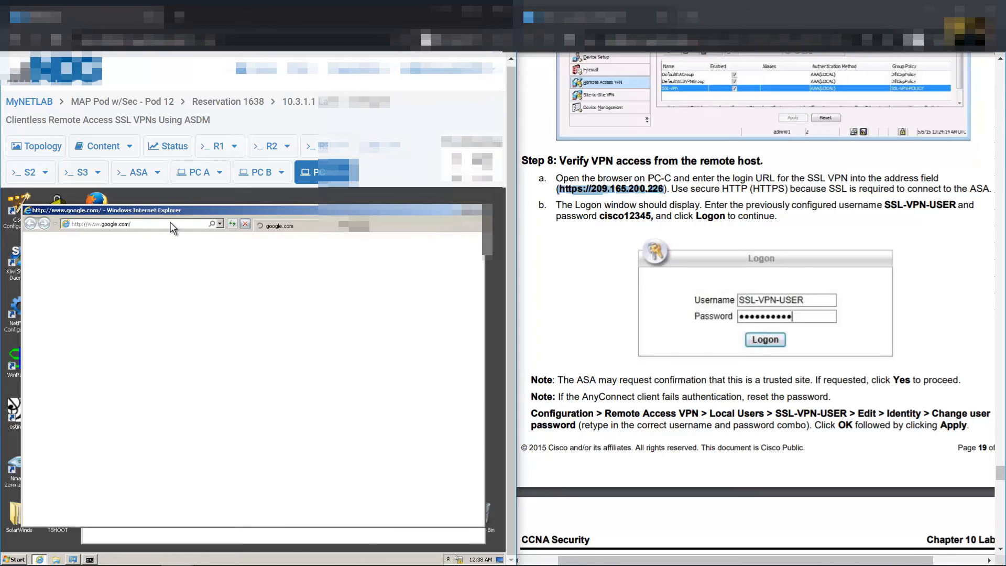
left_click(154, 222)
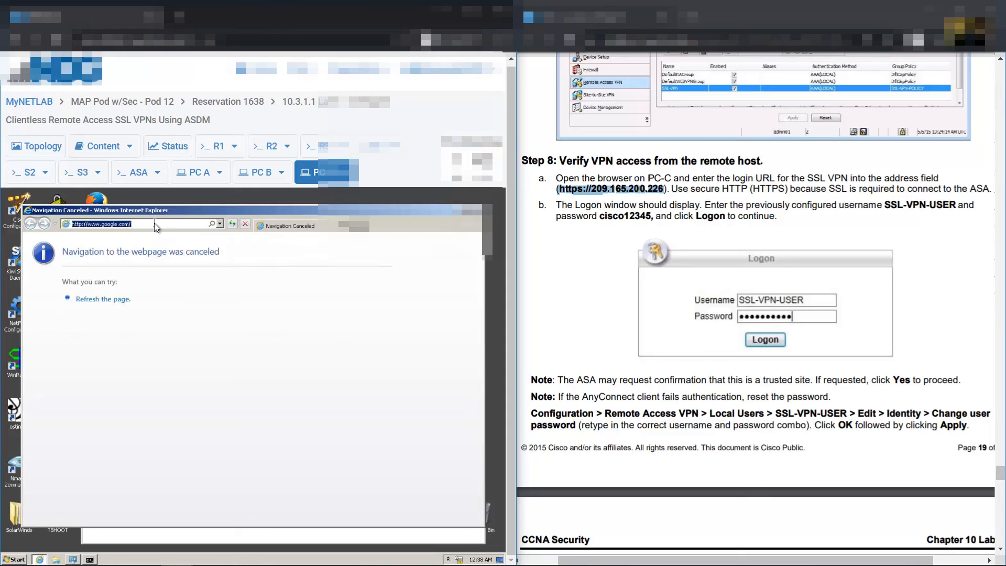
type("https")
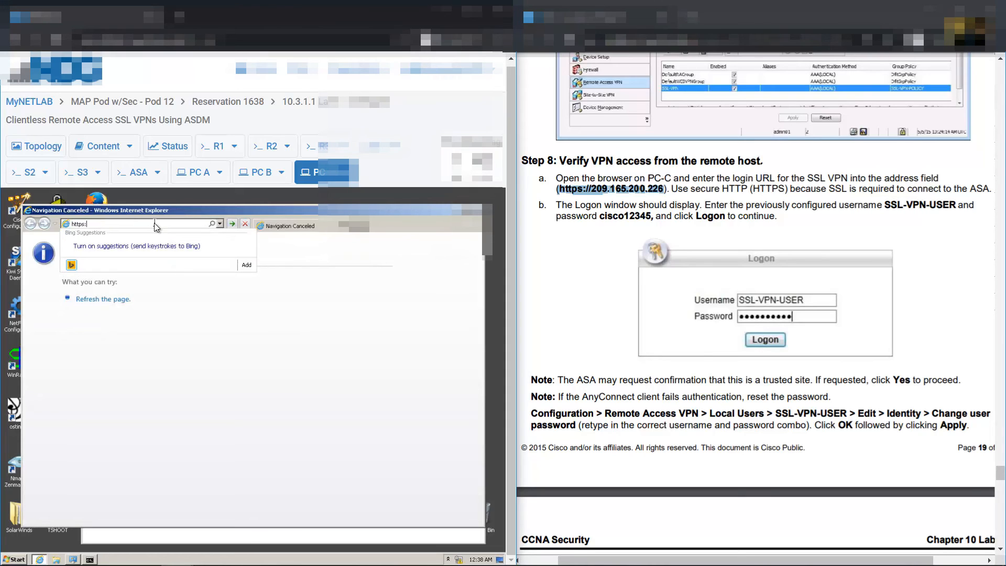
type("://209.165.200.226")
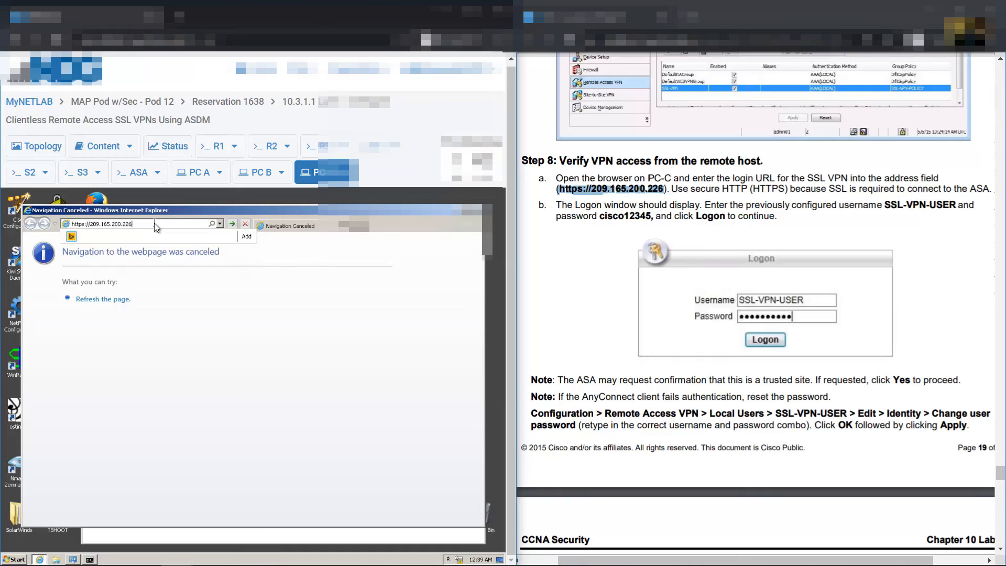
key("Return")
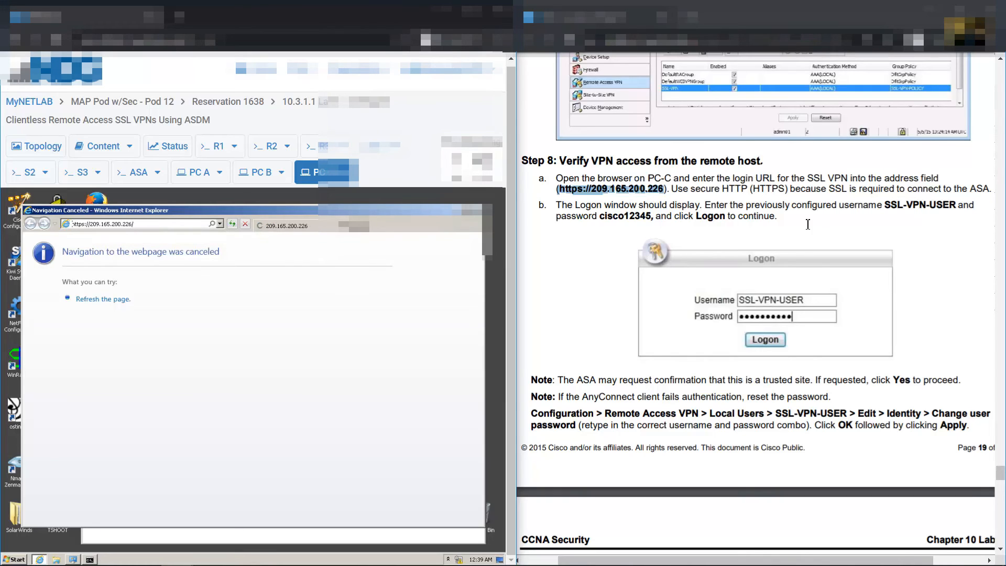
left_click_drag(886, 195, 651, 221)
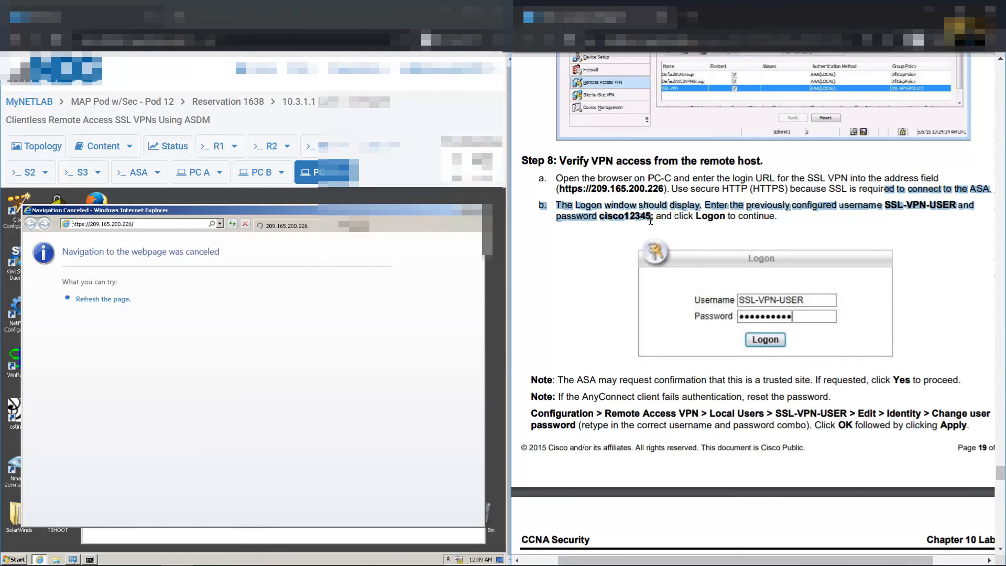
left_click(826, 225)
scroll(826, 227, "down", 5)
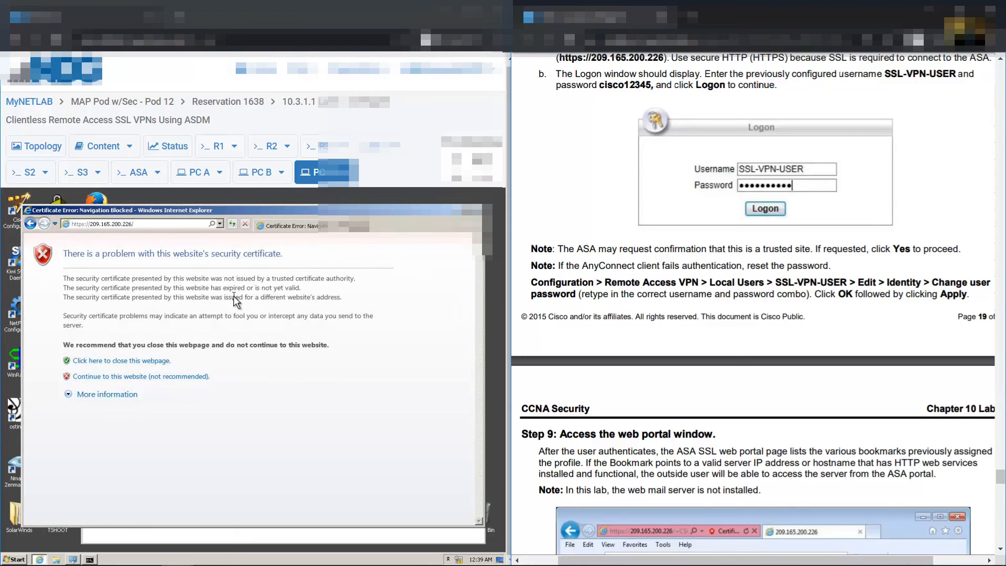
Continue past the certificate warning and log on as SSL-VPN-USER with the user's password
left_click(118, 377)
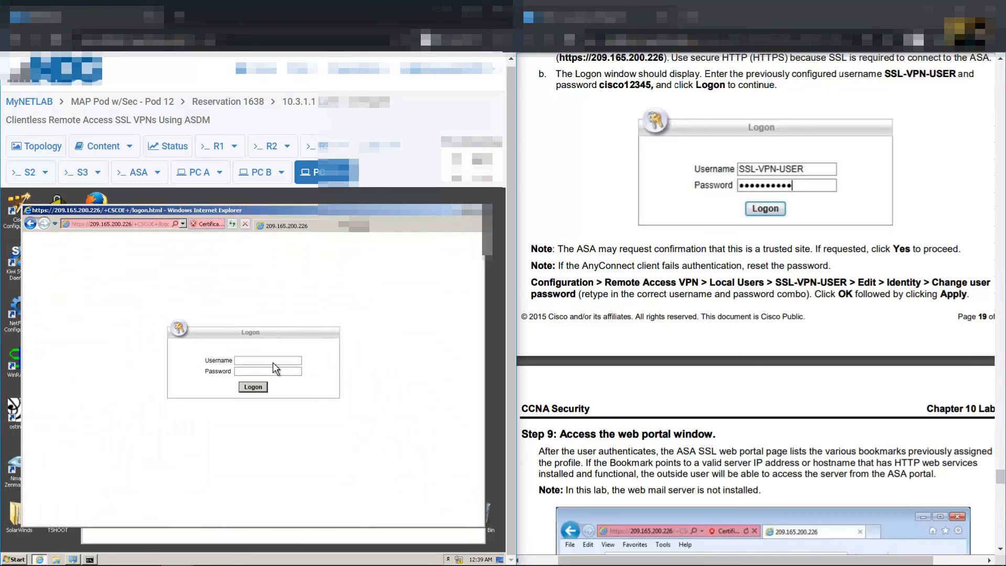
type("SSL-VPN")
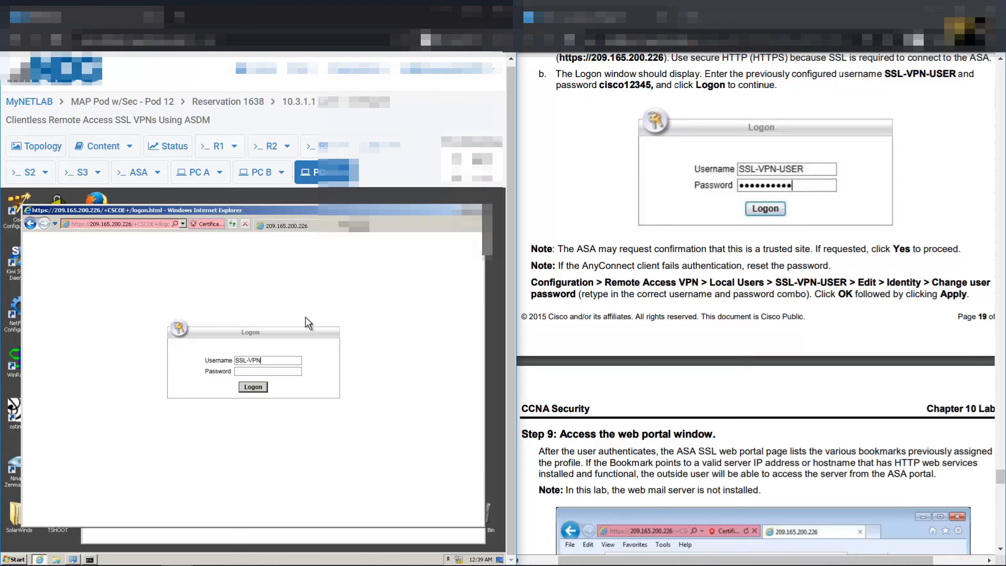
type("-USER")
key("Tab")
type("cisco")
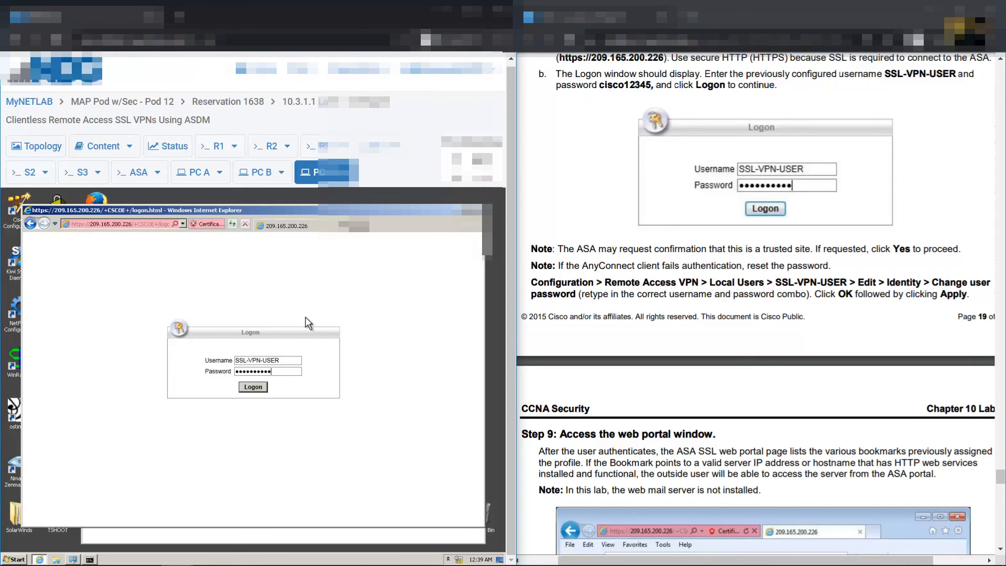
key("Return")
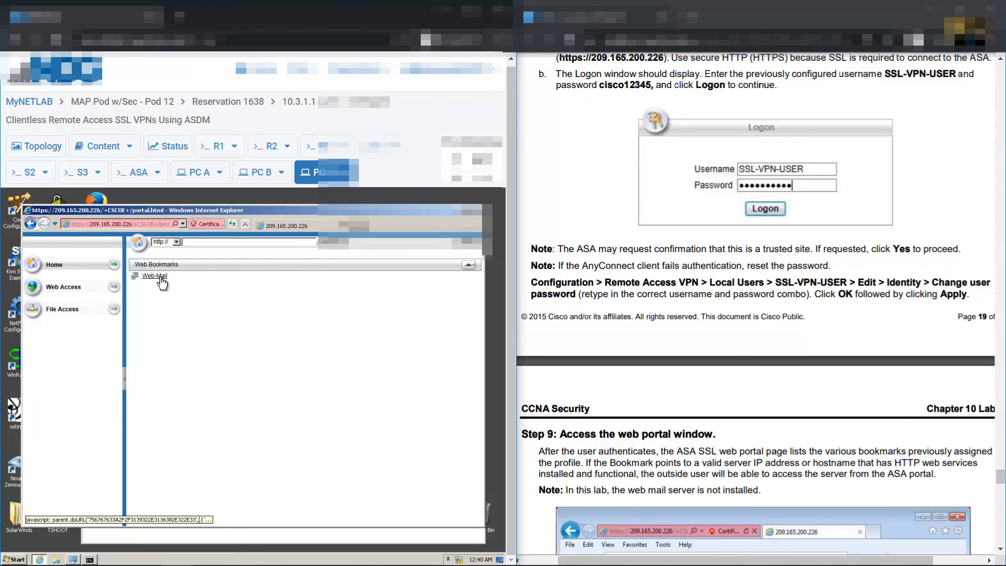
scroll(707, 315, "down", 5)
left_click_drag(587, 202, 902, 203)
mouse_move(932, 201)
left_mouse_down()
mouse_move(973, 202)
mouse_move(573, 215)
mouse_move(932, 215)
left_mouse_up()
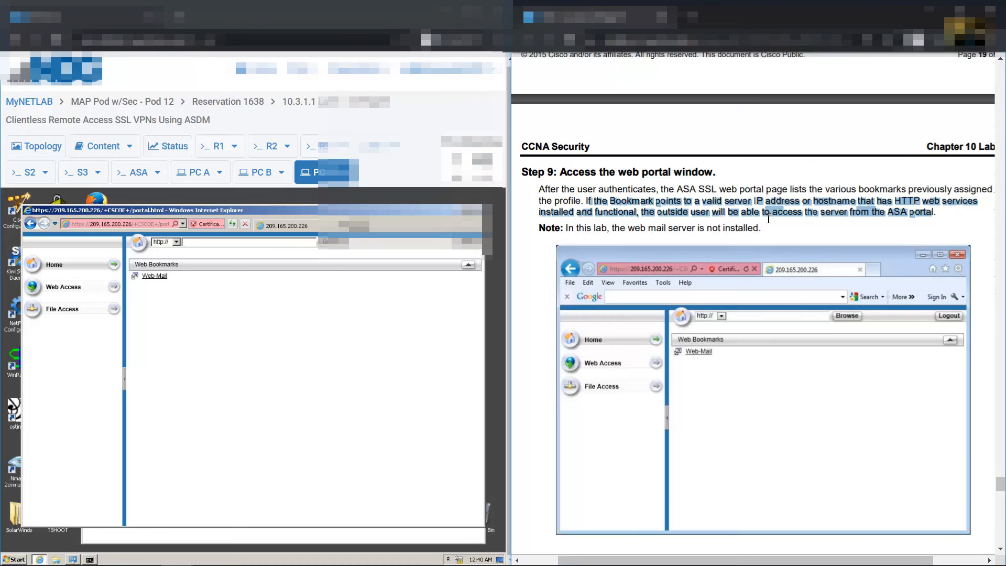
scroll(683, 214, "down", 3)
left_click_drag(566, 164, 745, 199)
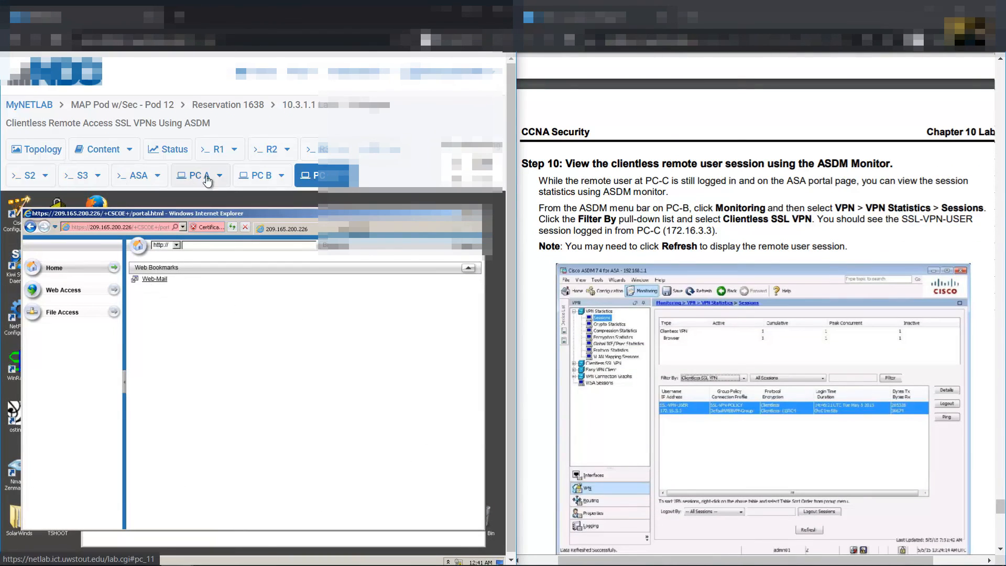
Check the Topology, ASA and PC-C views, mark Step 10 in the guide, then return to PC-B's ASDM
left_click(43, 151)
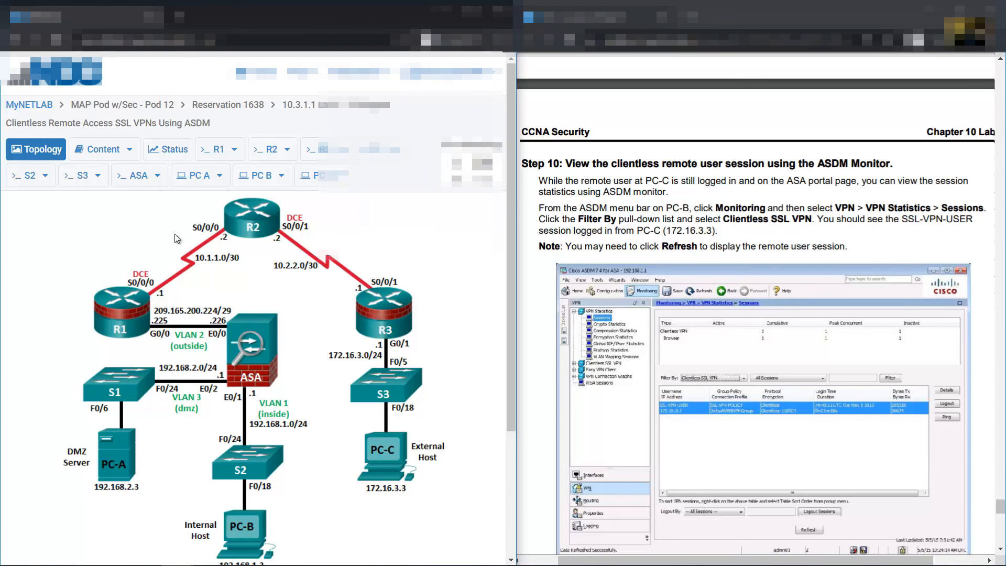
left_click(156, 176)
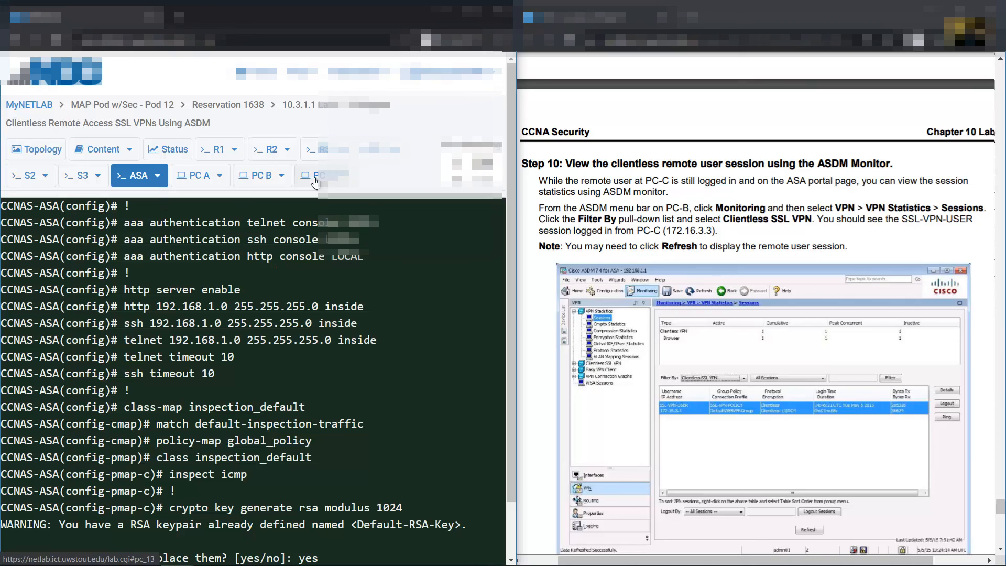
left_click(315, 178)
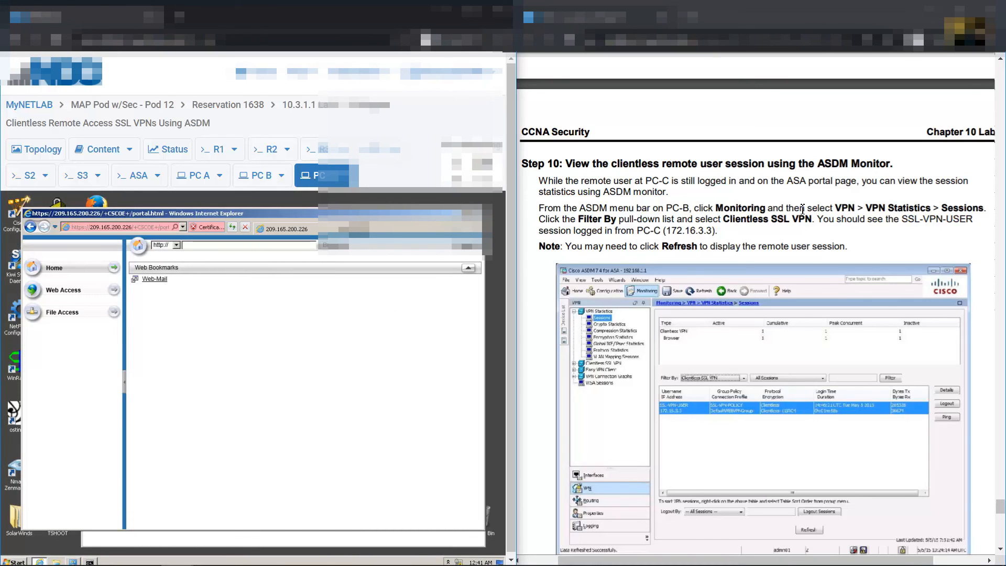
left_click_drag(566, 164, 774, 166)
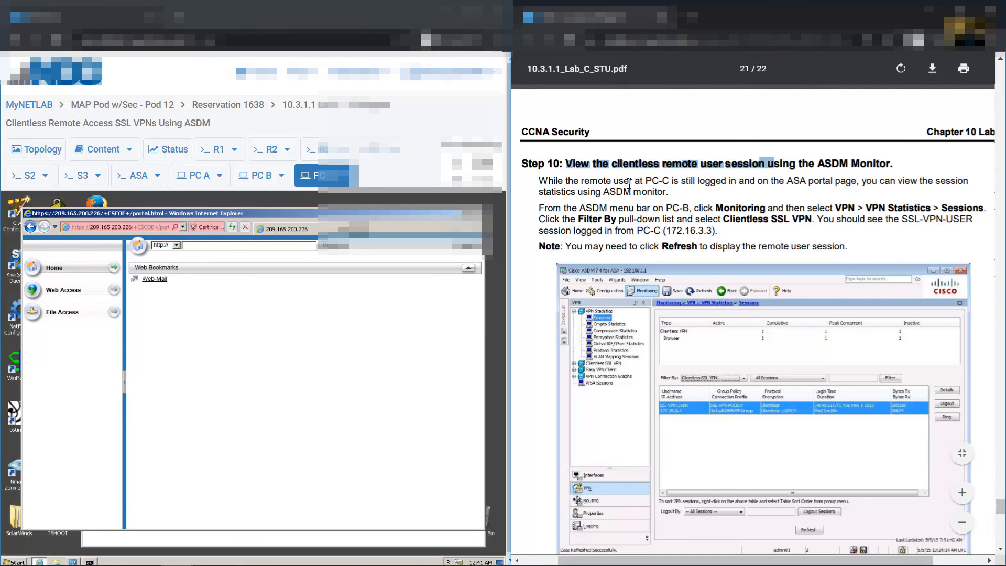
left_click(258, 176)
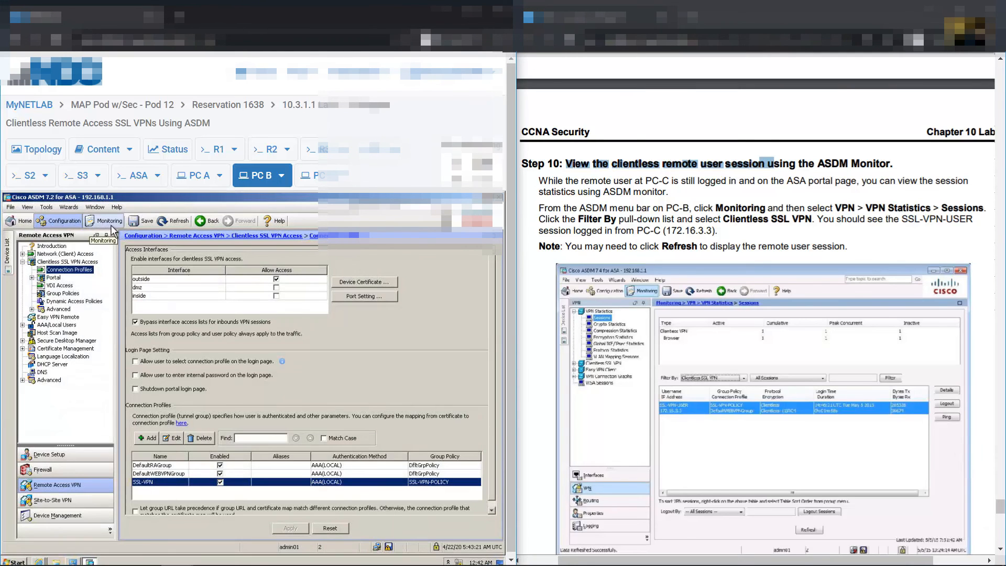
Open ASDM's VPN Sessions monitor, filter by Clientless SSL VPN, and select the 172.16.3.3 session
left_click(109, 222)
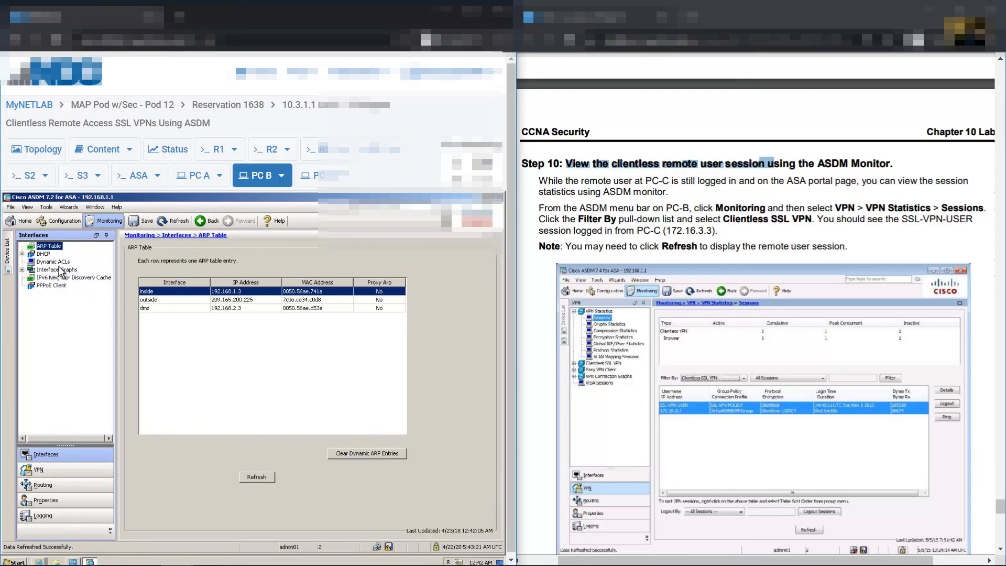
left_click(27, 474)
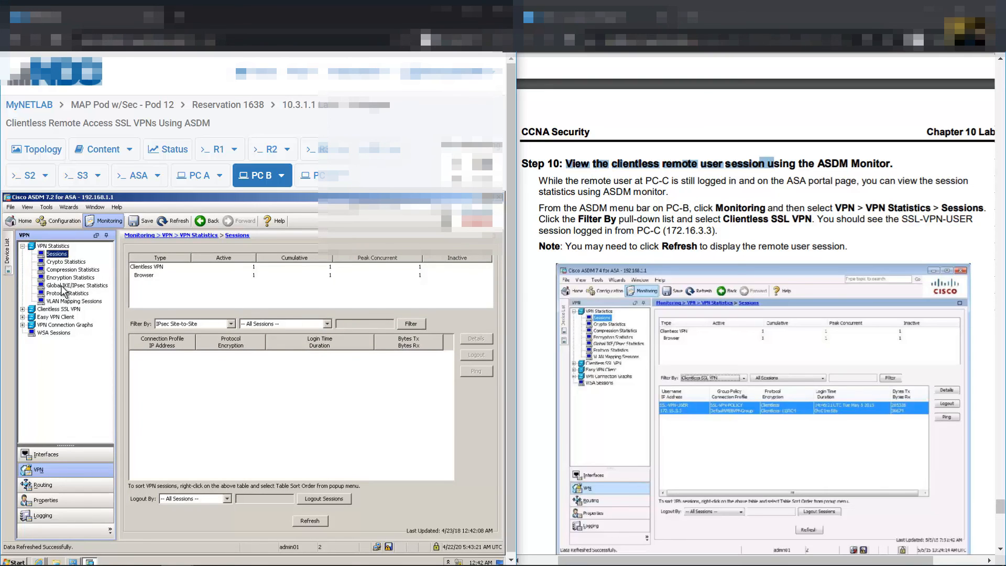
left_click(51, 246)
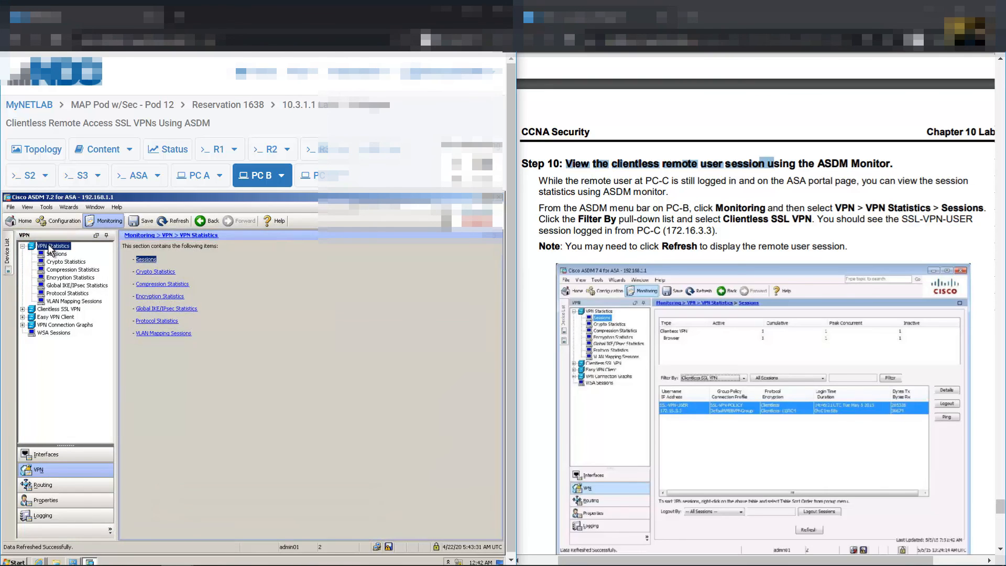
left_click(146, 260)
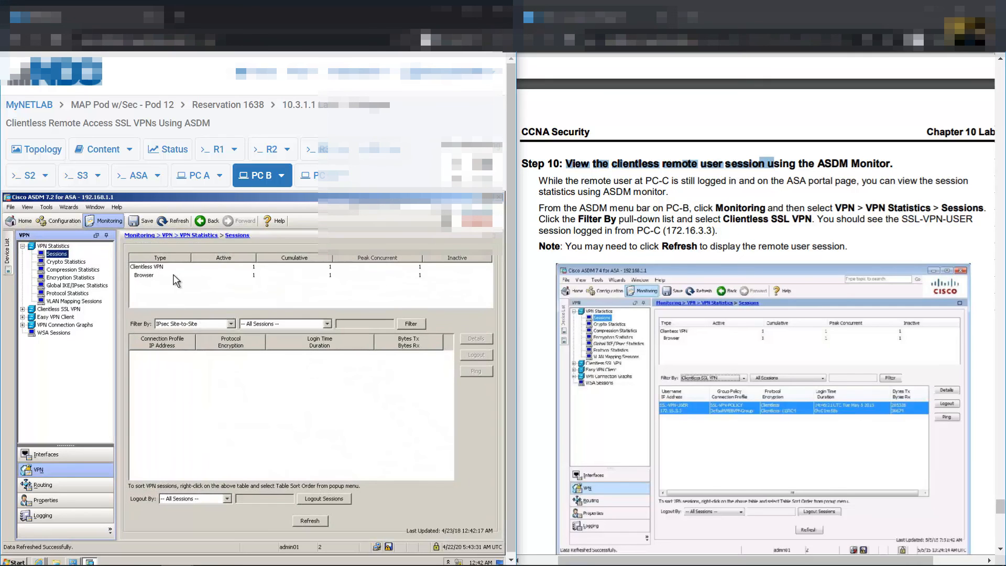
left_click(150, 275)
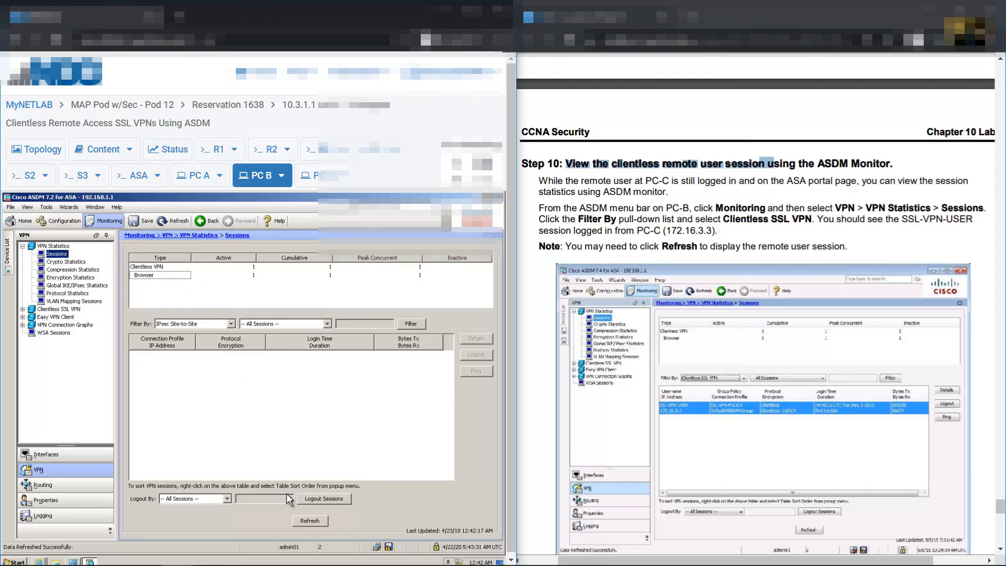
left_click(231, 324)
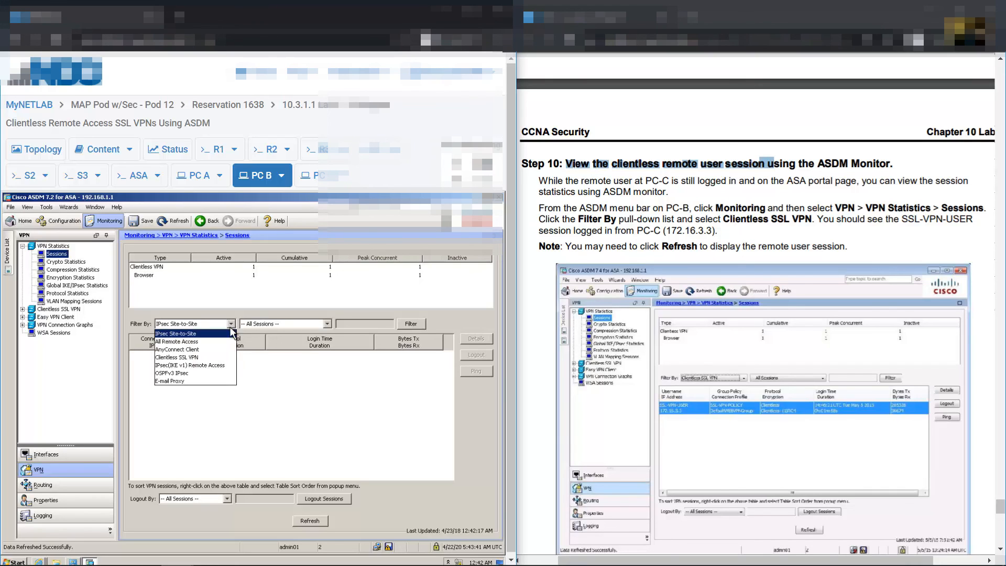
left_click(202, 358)
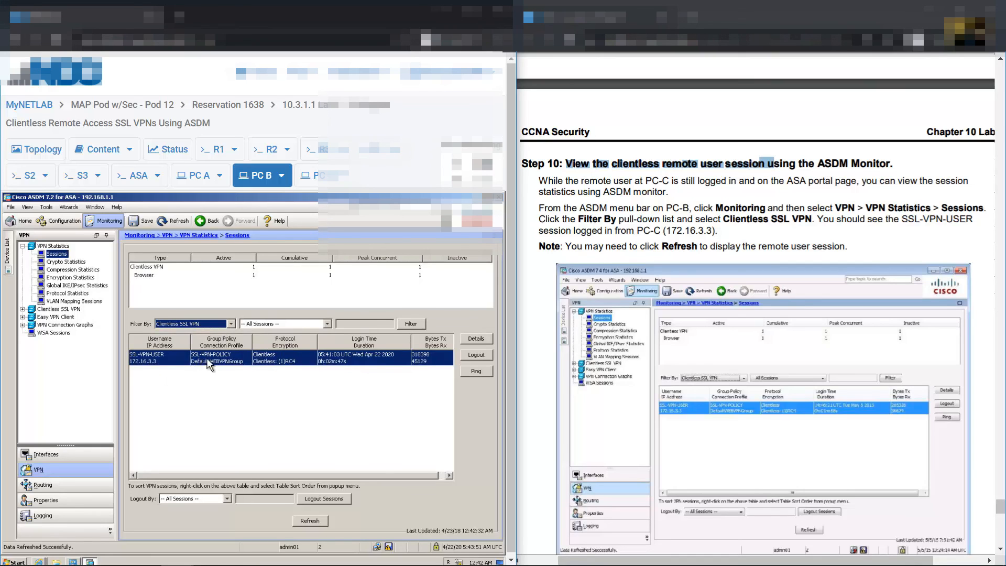
left_click(163, 362)
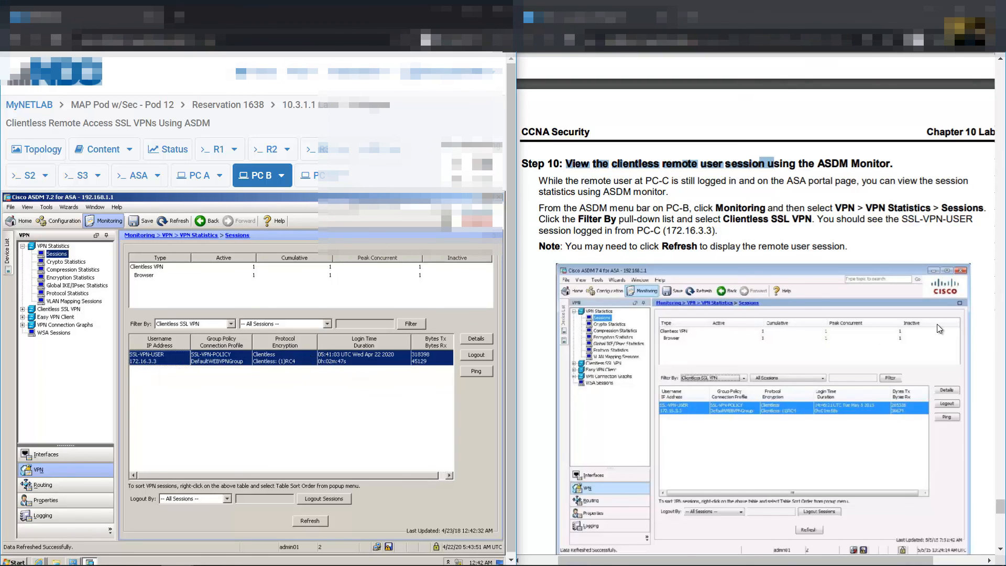
scroll(938, 330, "down", 8)
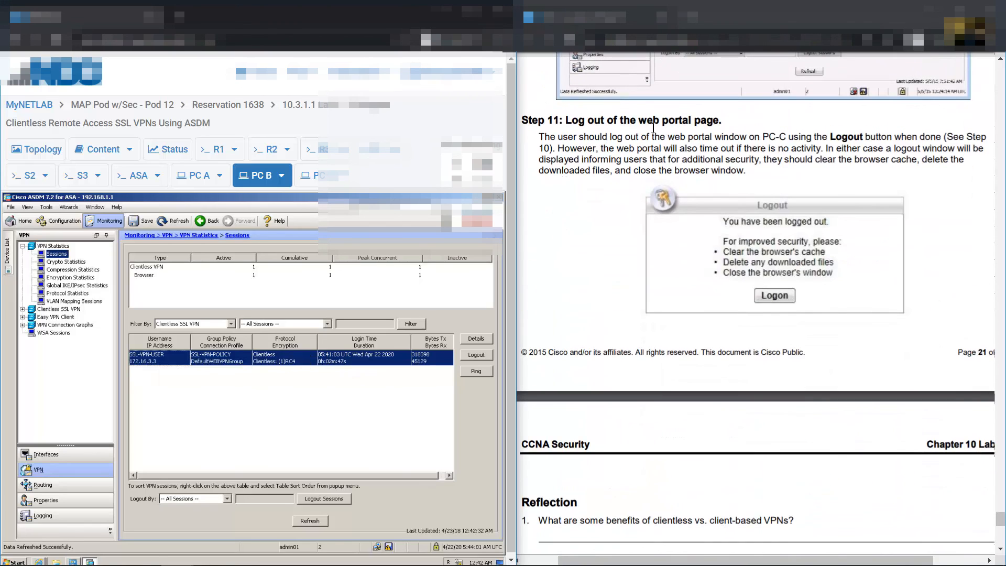
Log PC-C out of the SSL VPN portal and highlight Reflection questions 1 and 2
left_click(320, 177)
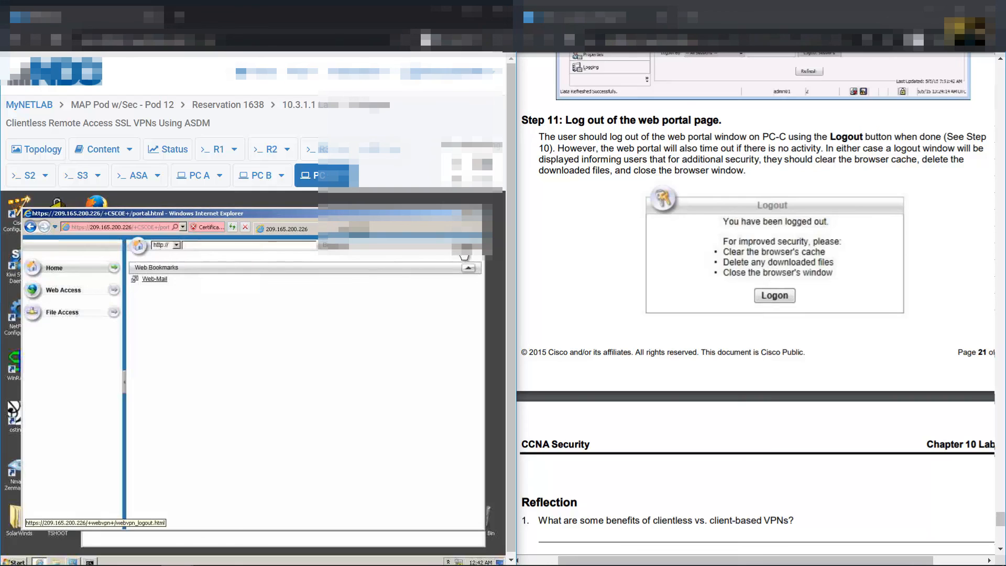
left_click(465, 256)
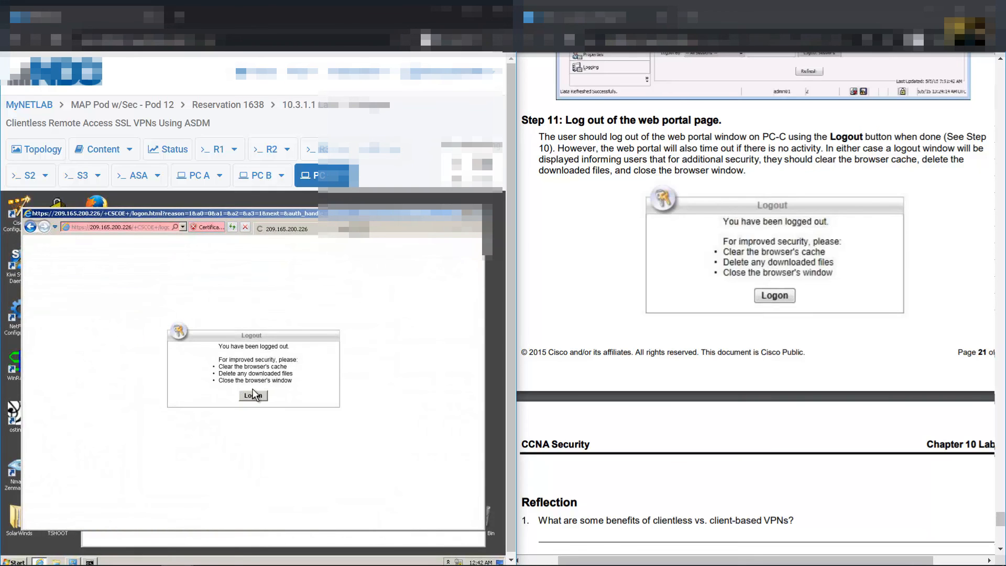
scroll(737, 249, "down", 3)
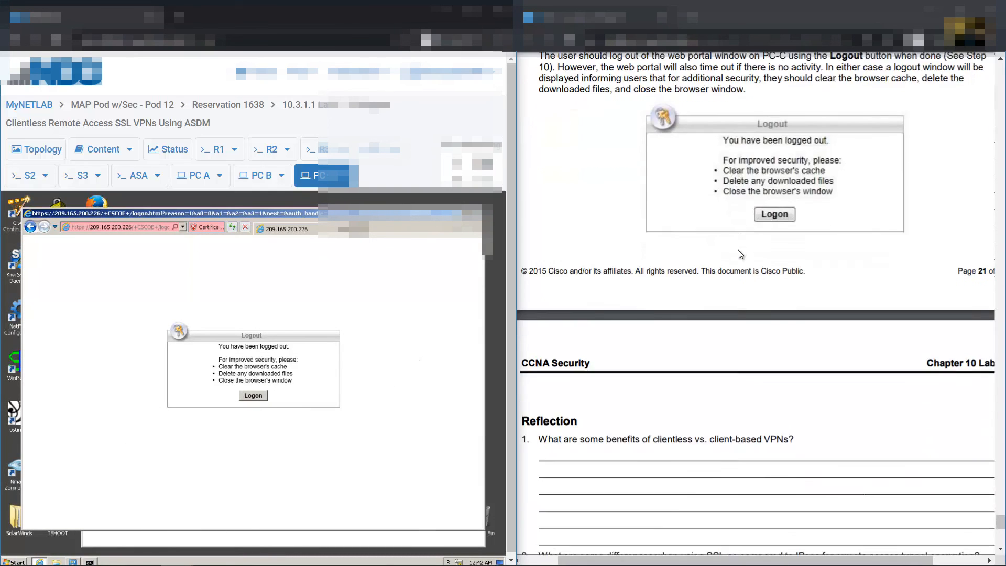
scroll(738, 254, "down", 10)
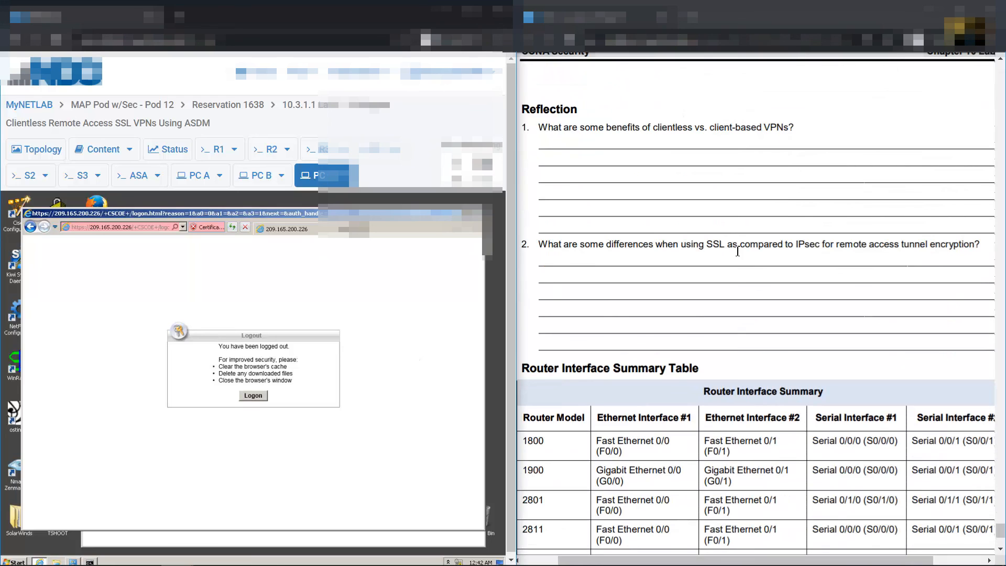
left_click_drag(557, 128, 790, 126)
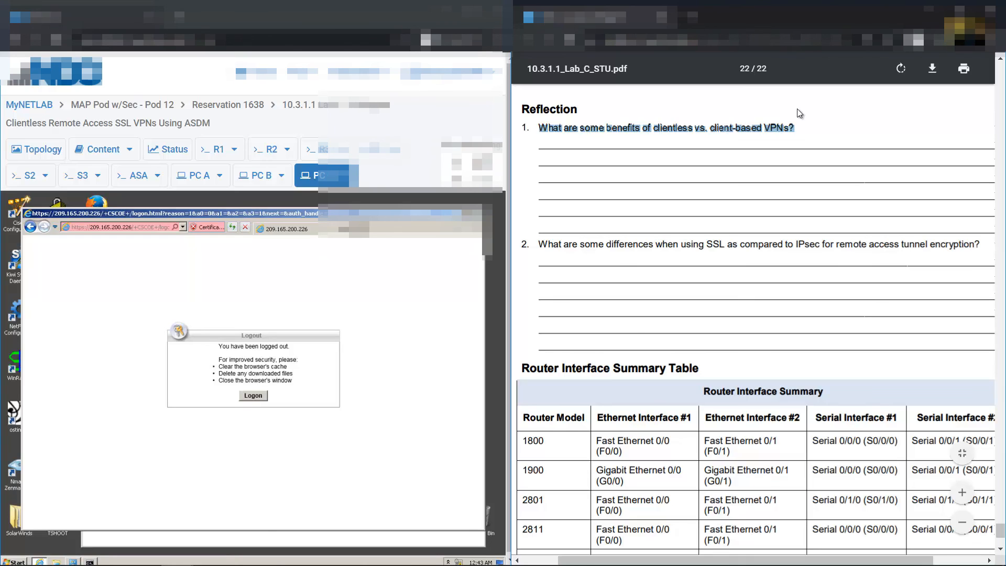
left_click_drag(543, 250, 983, 248)
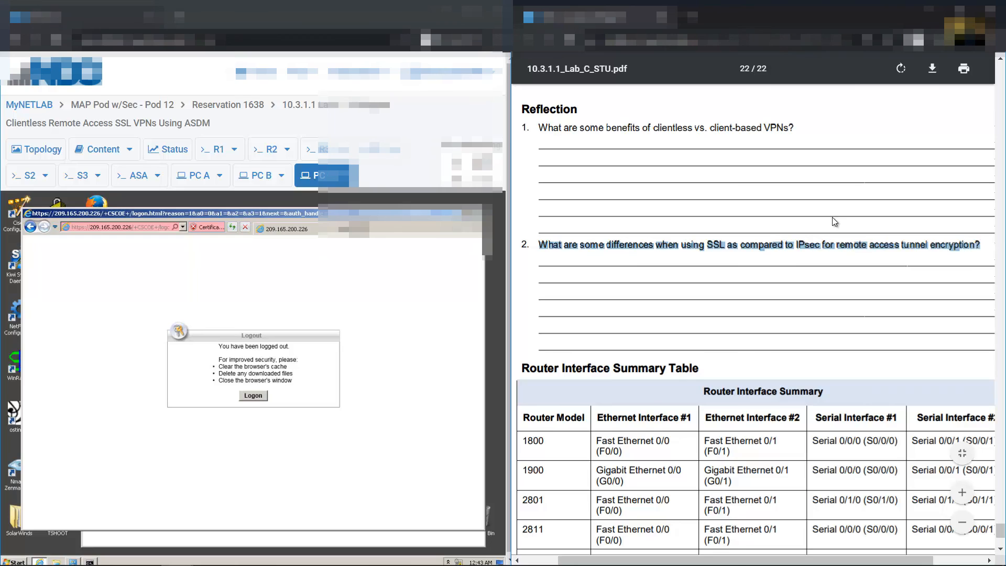